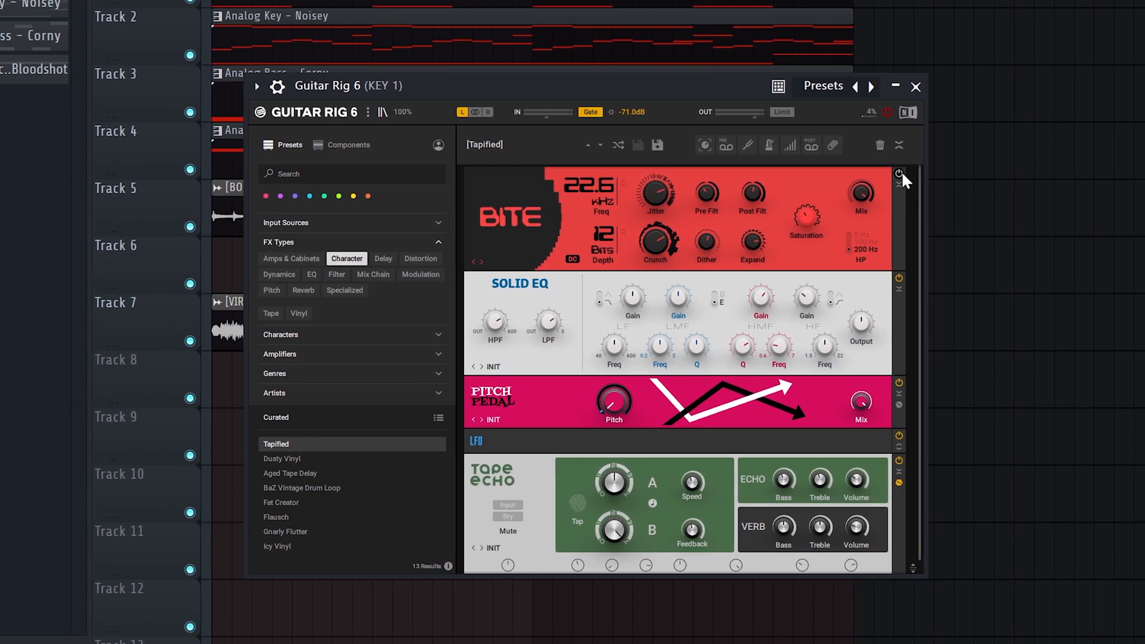
Step: Examine the rack components of the Tapified preset in Guitar Rig 6 on KEY 1
{"action": "scroll", "coordinate": [596, 553], "scroll_direction": "down", "scroll_amount": 1}
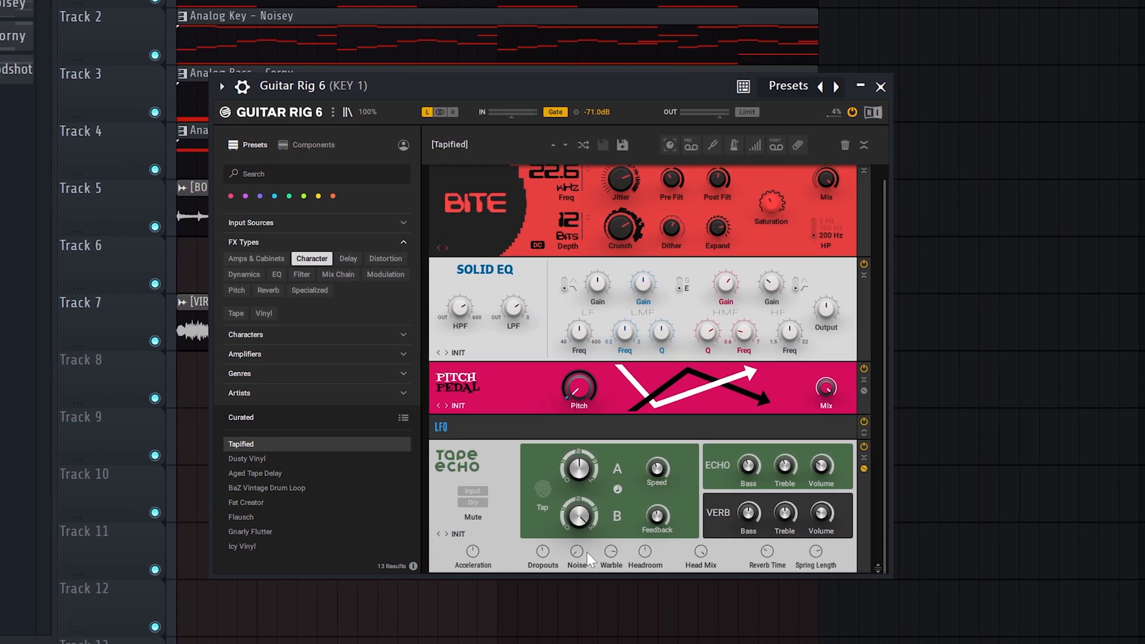
{"action": "scroll", "coordinate": [827, 370], "scroll_direction": "up", "scroll_amount": 1}
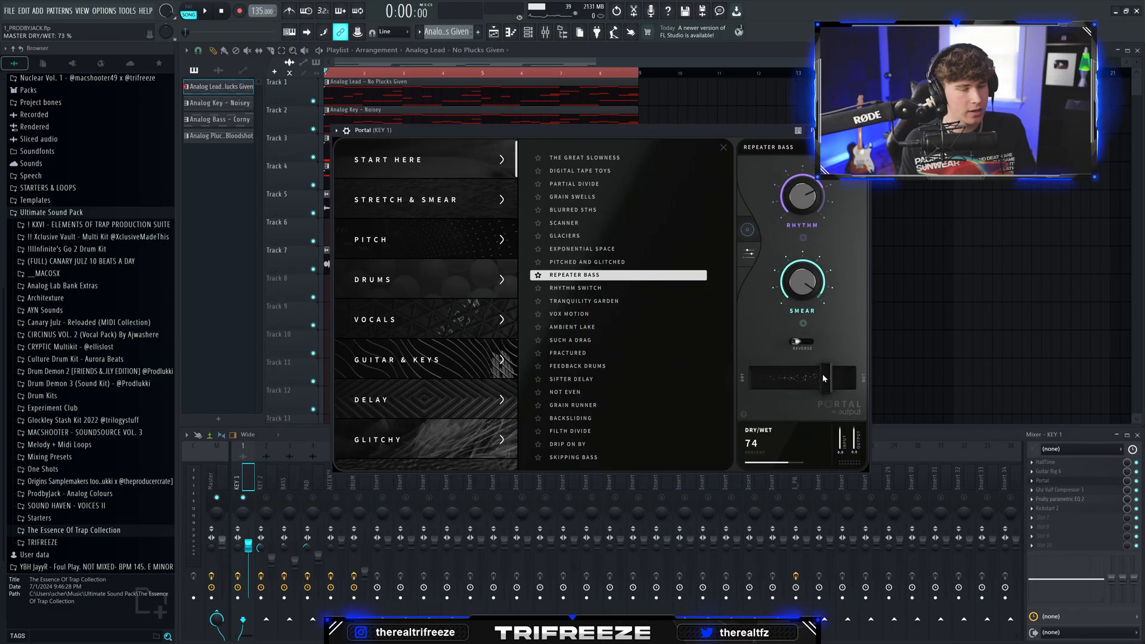
Step: Adjust the dry/wet mix of Portal's Repeater Bass preset on KEY 1
{"action": "left_click_drag", "start_coordinate": [828, 374], "coordinate": [838, 377]}
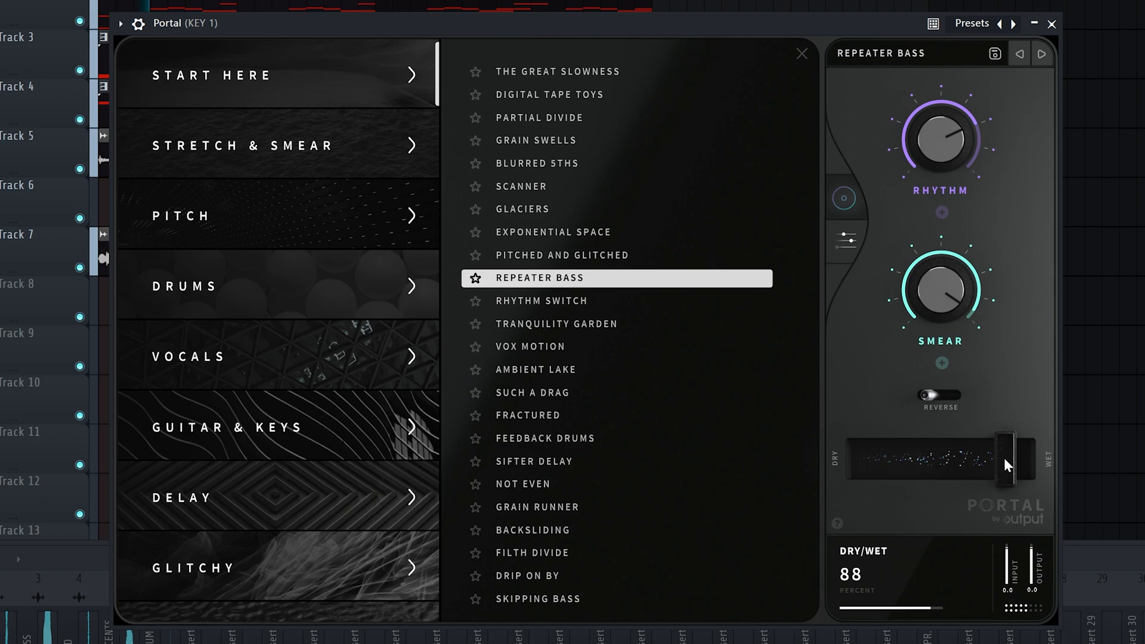
{"action": "left_click_drag", "start_coordinate": [1005, 459], "coordinate": [865, 466]}
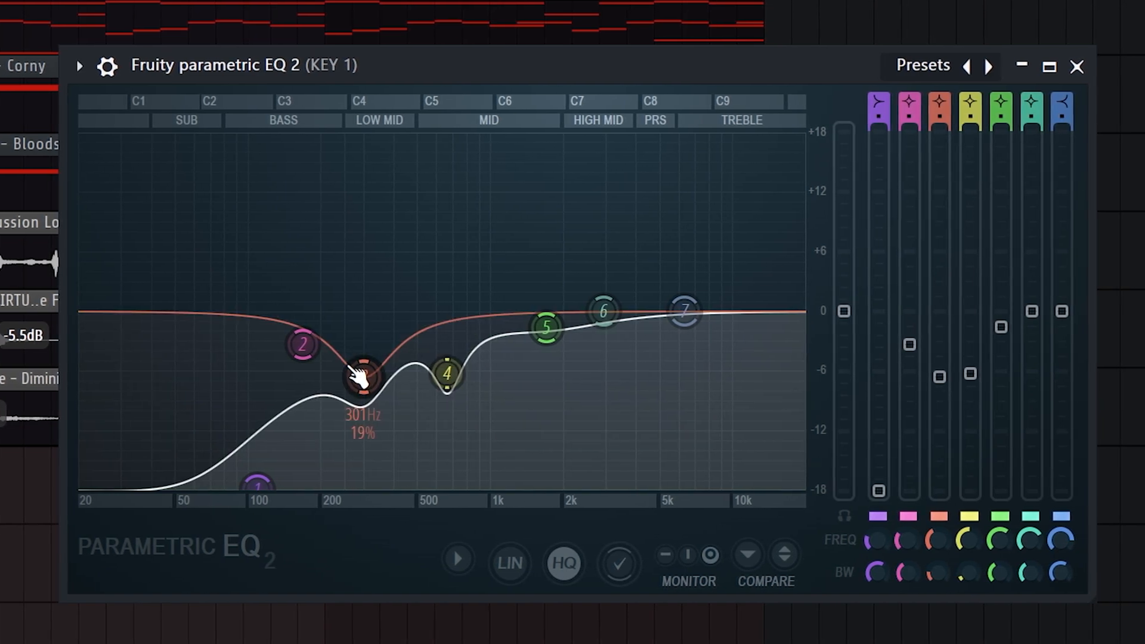
Step: Fine-tune the third EQ band near 301 Hz and adjust the Kickstart 2 mix on KEY 1
{"action": "left_click_drag", "start_coordinate": [357, 376], "coordinate": [360, 377]}
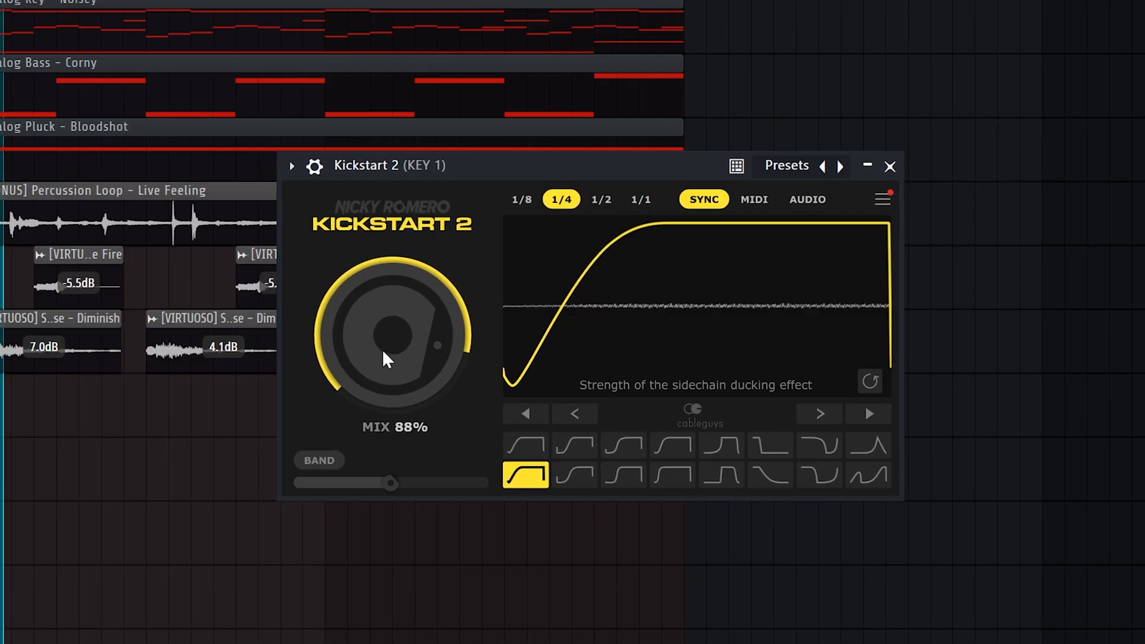
{"action": "left_click_drag", "start_coordinate": [508, 263], "coordinate": [507, 287]}
{"action": "left_click_drag", "start_coordinate": [384, 334], "coordinate": [378, 359]}
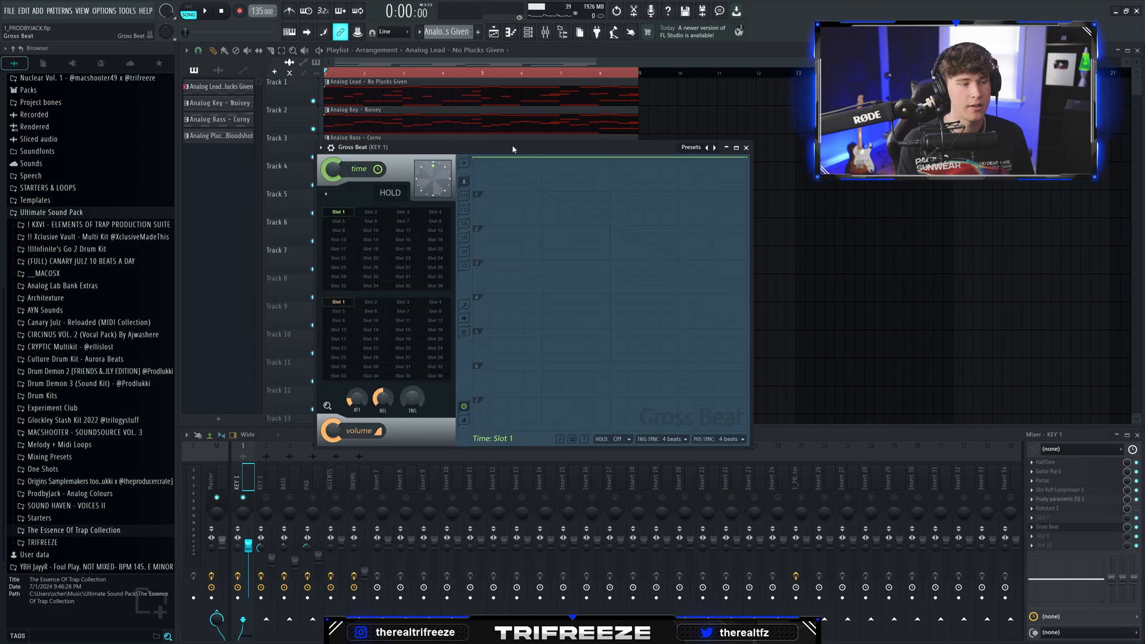
Step: Step through Gross Beat's presets to the full time and volume bank and choose the Sidechain volume pattern
{"action": "left_click", "coordinate": [714, 147]}
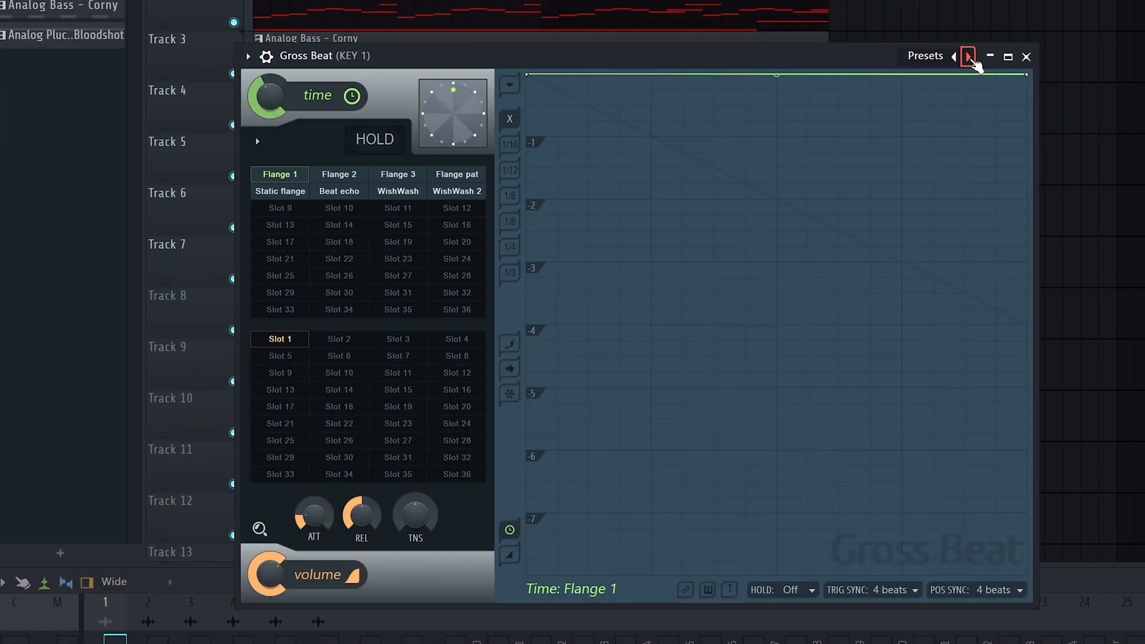
{"action": "left_click", "coordinate": [714, 147]}
{"action": "left_click", "coordinate": [714, 147]}
{"action": "left_click", "coordinate": [339, 366]}
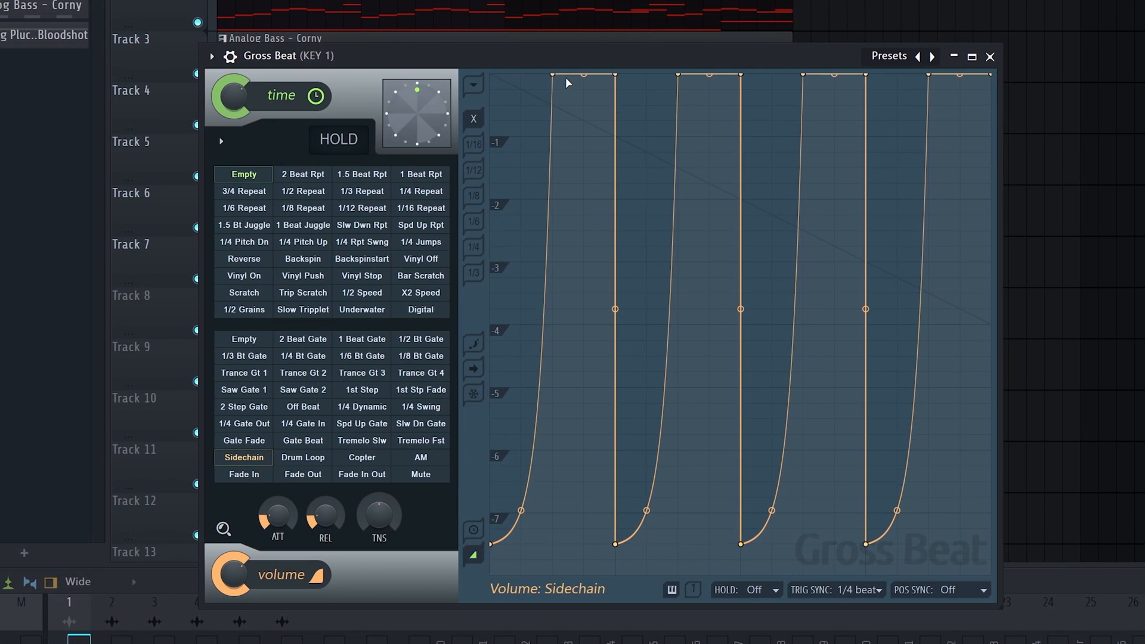
Step: Move the upper points of the four sidechain curves earlier in Gross Beat's volume envelope
{"action": "left_click_drag", "start_coordinate": [561, 74], "coordinate": [510, 45]}
{"action": "left_click_drag", "start_coordinate": [651, 74], "coordinate": [606, 69]}
{"action": "left_click_drag", "start_coordinate": [776, 75], "coordinate": [727, 70]}
{"action": "left_click_drag", "start_coordinate": [901, 75], "coordinate": [862, 67]}
{"action": "left_click_drag", "start_coordinate": [826, 67], "coordinate": [816, 69]}
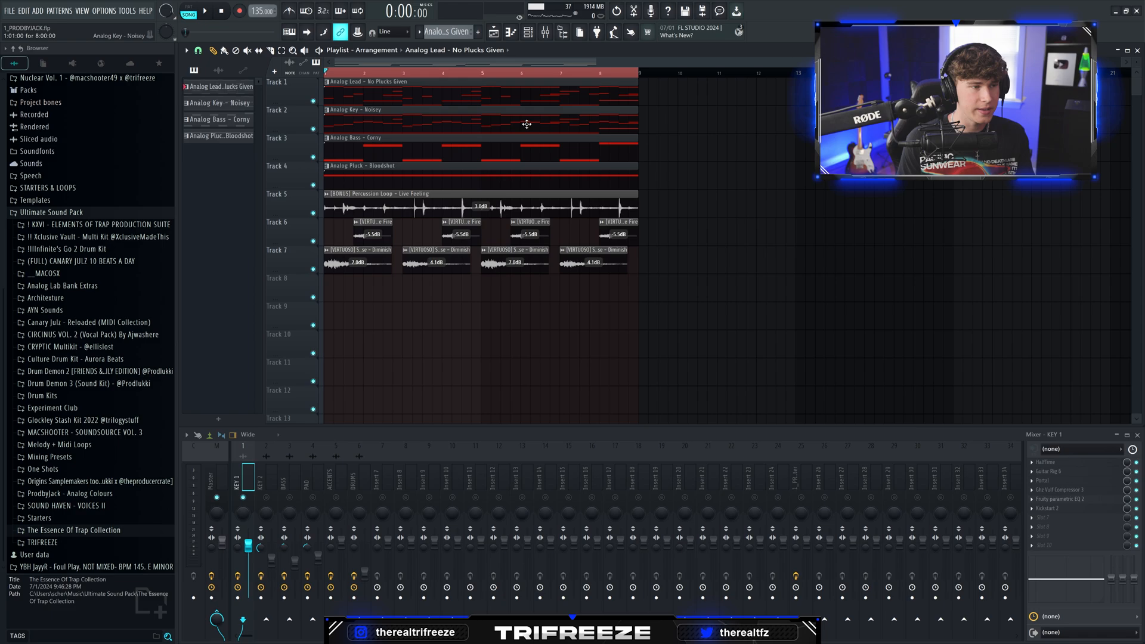
Step: Examine the Analog Key - Noisey notes in the piano roll, highlighting the high F7 and E7 notes
{"action": "double_click", "coordinate": [433, 124]}
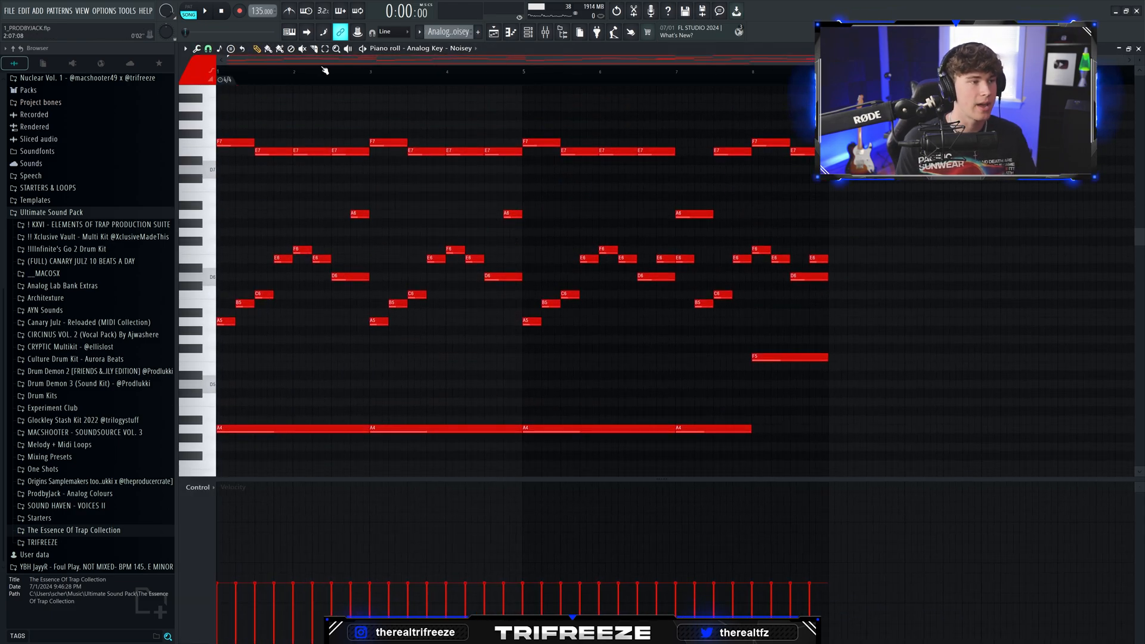
{"action": "left_click_drag", "start_coordinate": [874, 143], "coordinate": [163, 177]}
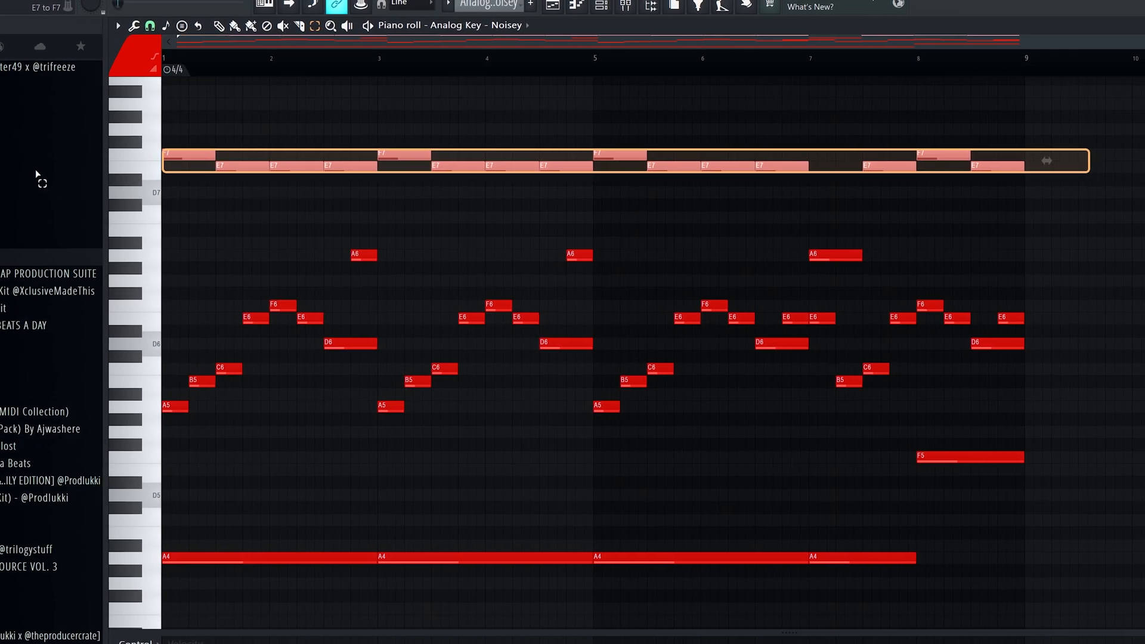
{"action": "key", "text": "ctrl+a"}
{"action": "key", "text": "Escape"}
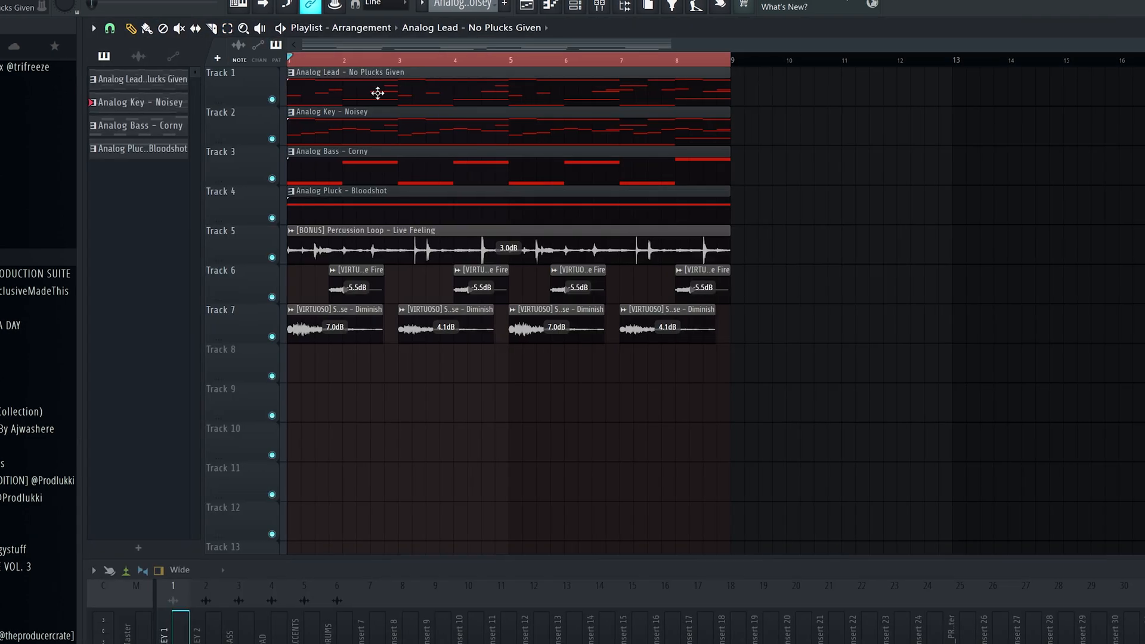
Step: Examine the Analog Lead - No Plucks Given notes in the piano roll and return to the playlist
{"action": "double_click", "coordinate": [377, 94]}
{"action": "scroll", "coordinate": [428, 320], "scroll_direction": "down", "scroll_amount": 8}
{"action": "scroll", "coordinate": [419, 317], "scroll_direction": "up", "scroll_amount": 1}
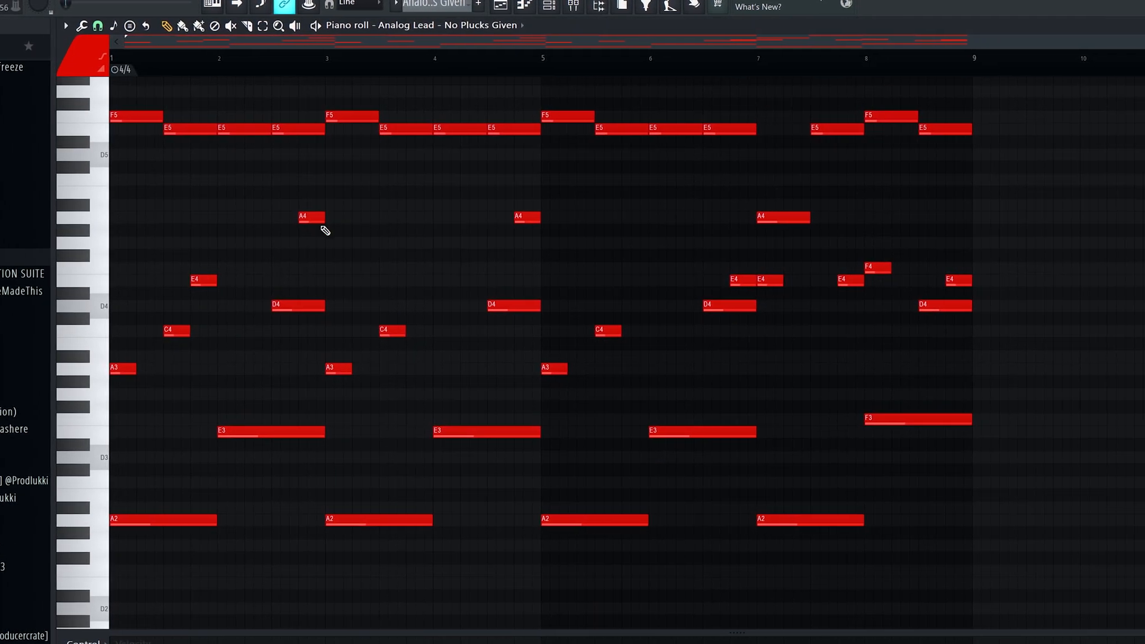
{"action": "left_click", "coordinate": [1137, 51]}
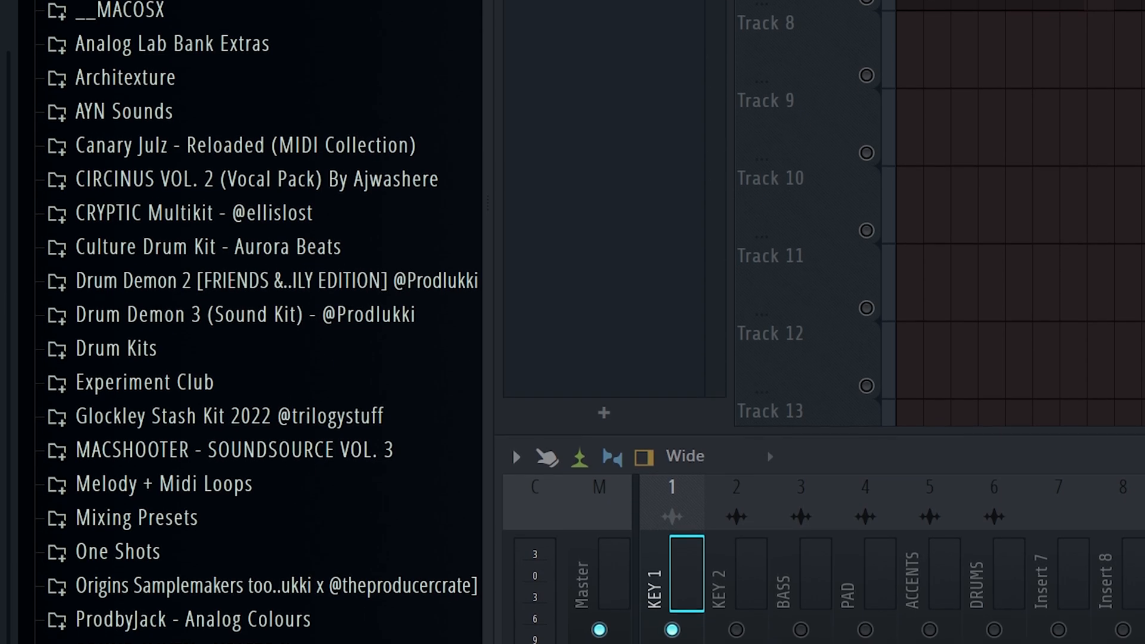
Step: Review the REV PLATE-140 reverb and Fruity parametric EQ 2 settings on the KEY 2 mixer track
{"action": "scroll", "coordinate": [238, 485], "scroll_direction": "down", "scroll_amount": 10}
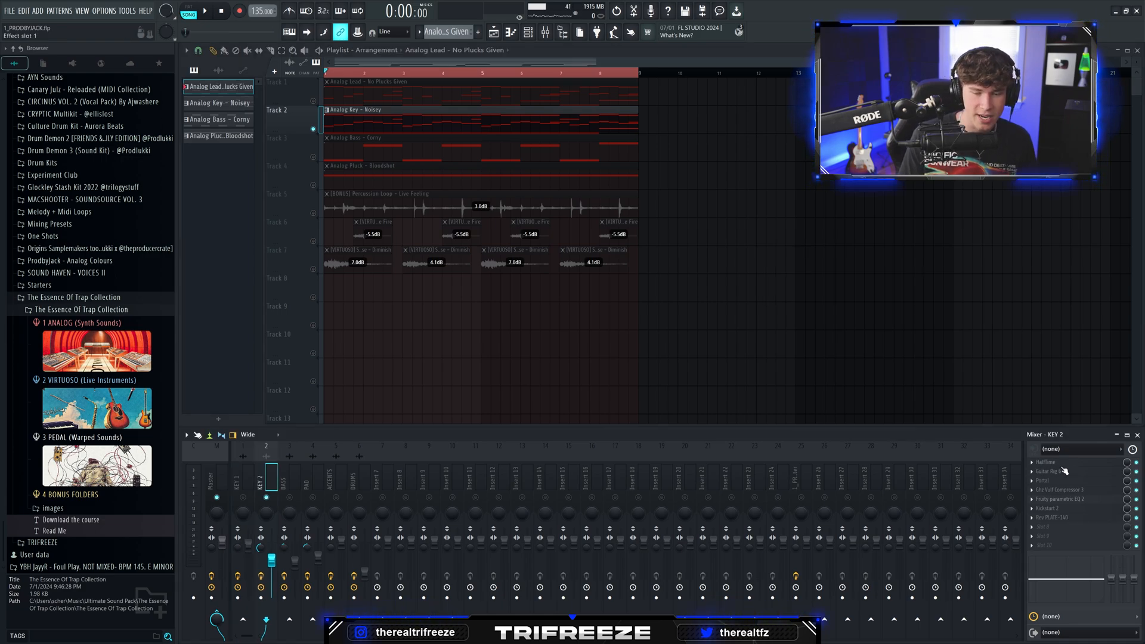
{"action": "left_click", "coordinate": [1063, 520]}
{"action": "left_click_drag", "start_coordinate": [483, 131], "coordinate": [669, 155]}
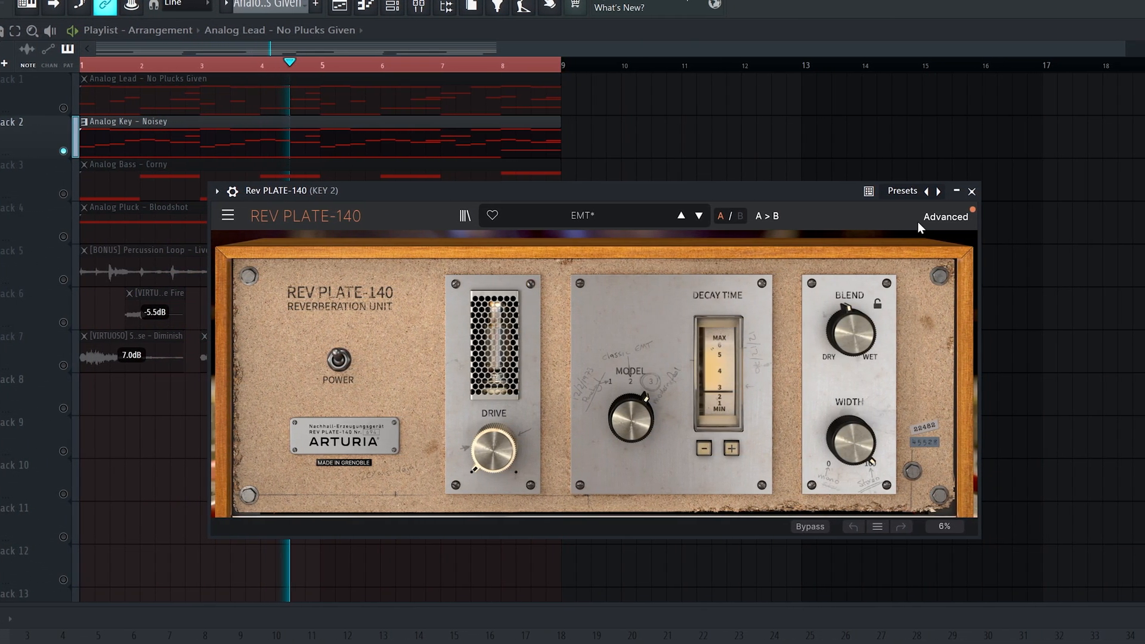
{"action": "left_click", "coordinate": [980, 191]}
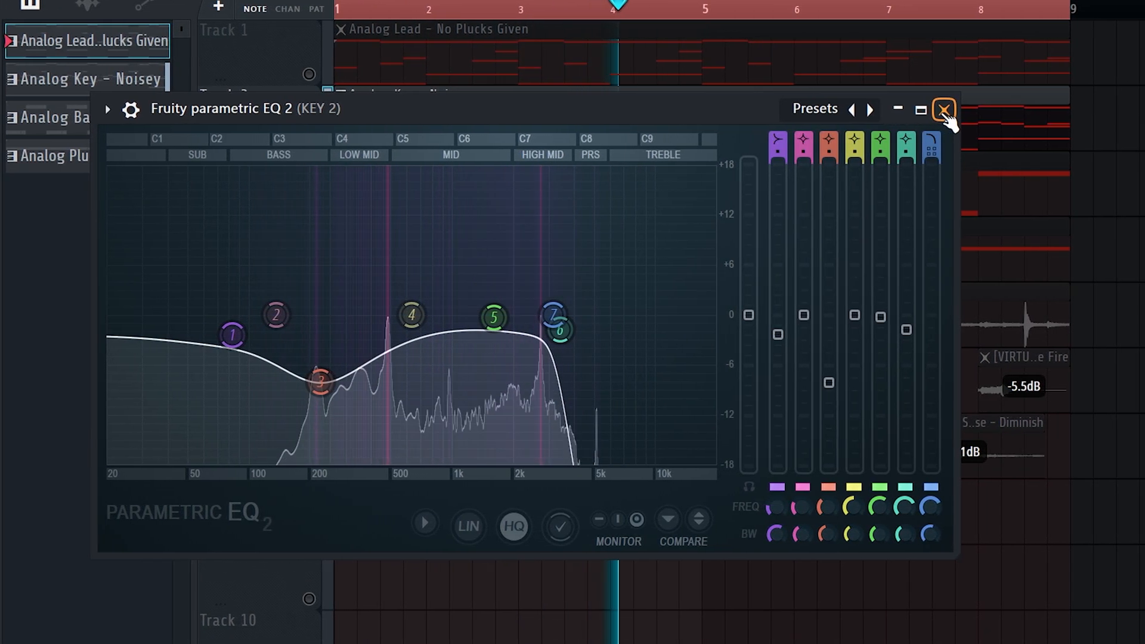
{"action": "left_click", "coordinate": [941, 113]}
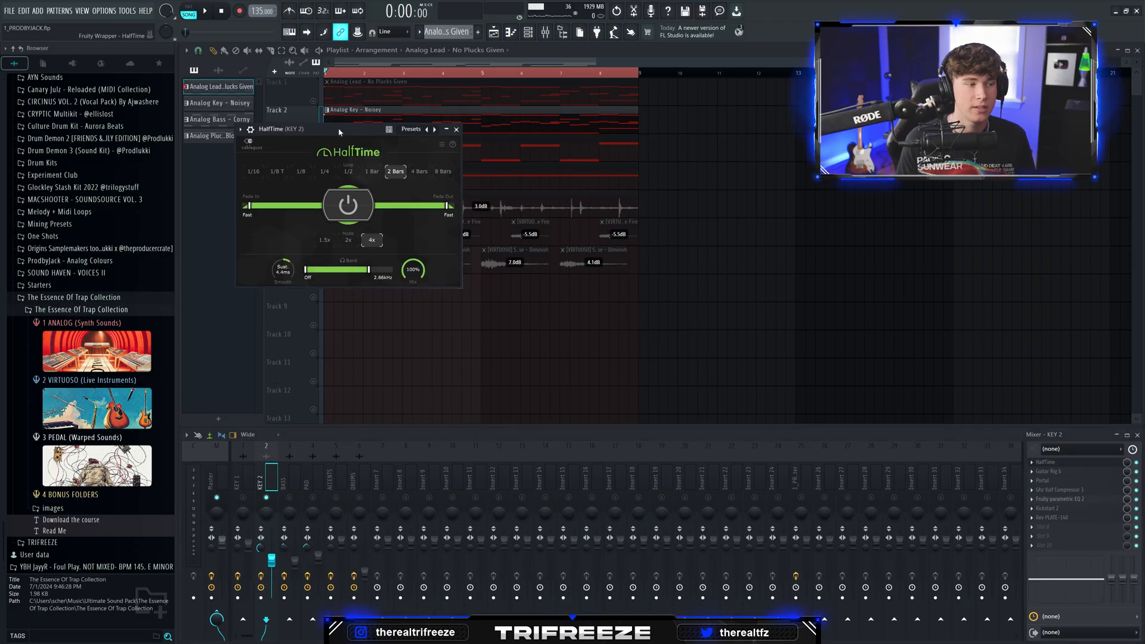
Step: Sweep the upper band limit of HalfTime on KEY 2 during playback and set it to 3.38 kHz
{"action": "left_click_drag", "start_coordinate": [338, 131], "coordinate": [670, 207]}
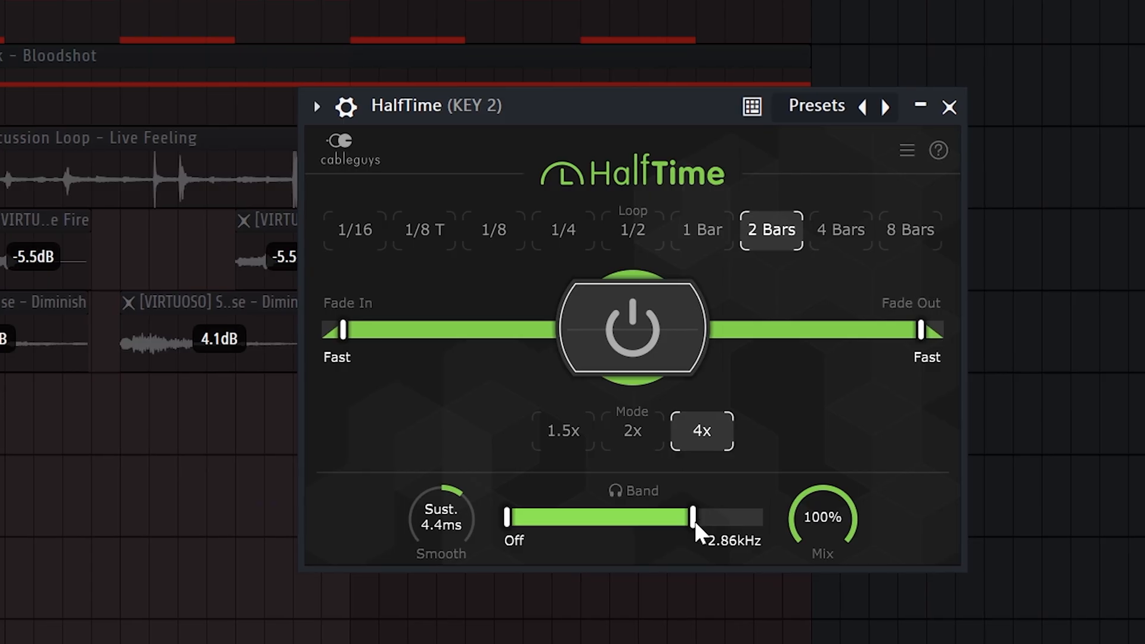
{"action": "left_click_drag", "start_coordinate": [603, 324], "coordinate": [555, 324]}
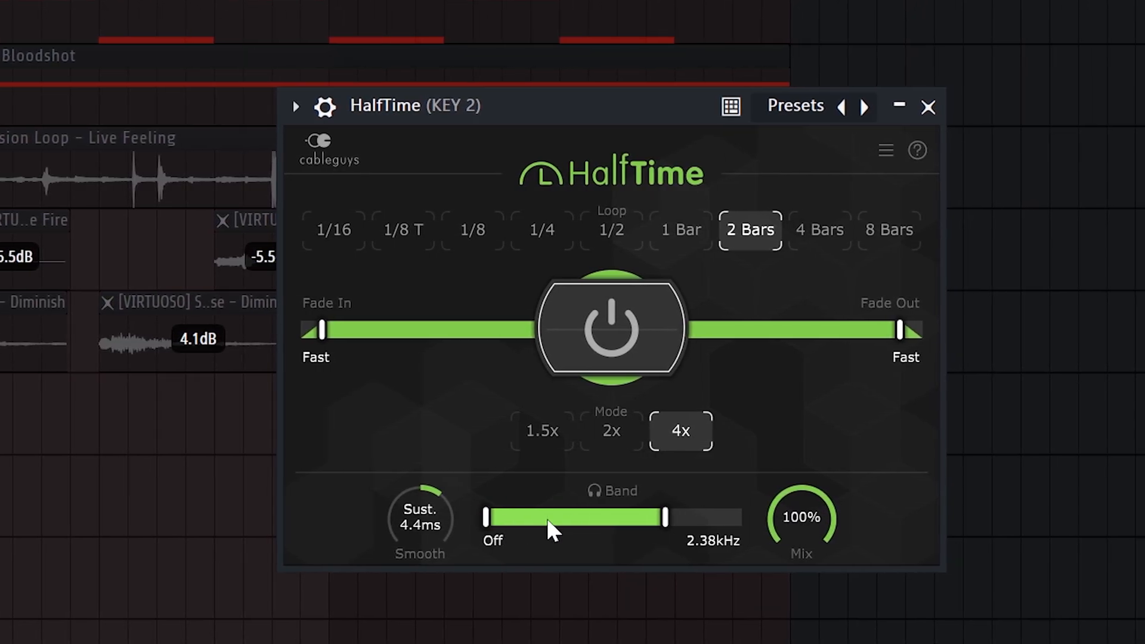
{"action": "left_click_drag", "start_coordinate": [657, 519], "coordinate": [671, 537]}
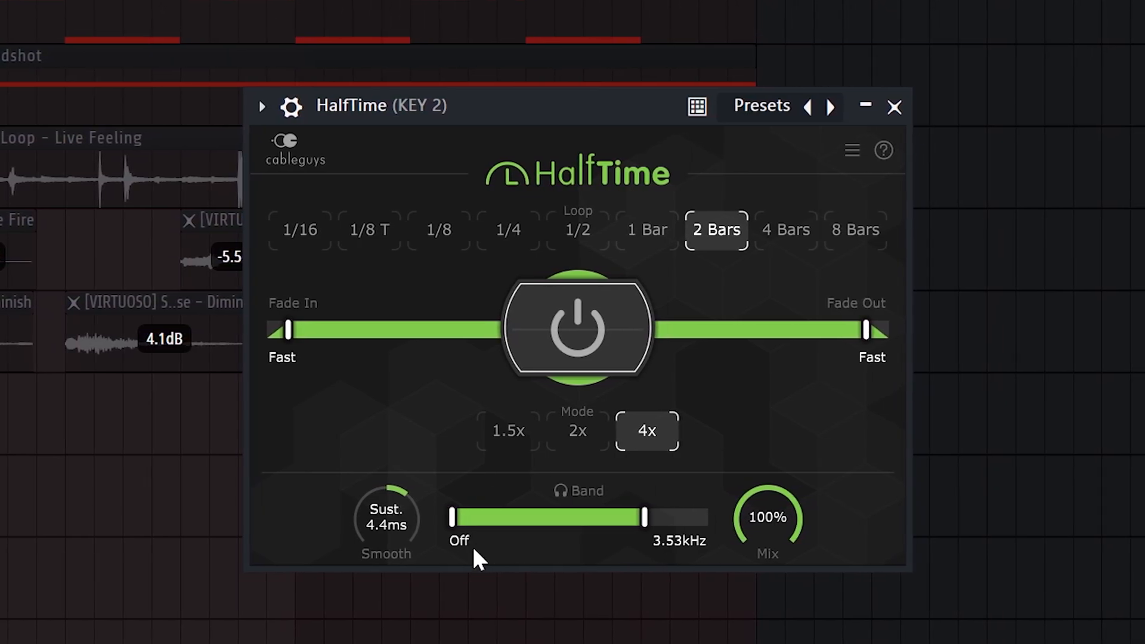
{"action": "mouse_move", "coordinate": [653, 518]}
{"action": "left_mouse_down"}
{"action": "mouse_move", "coordinate": [695, 518]}
{"action": "mouse_move", "coordinate": [615, 518]}
{"action": "mouse_move", "coordinate": [657, 518]}
{"action": "left_mouse_up"}
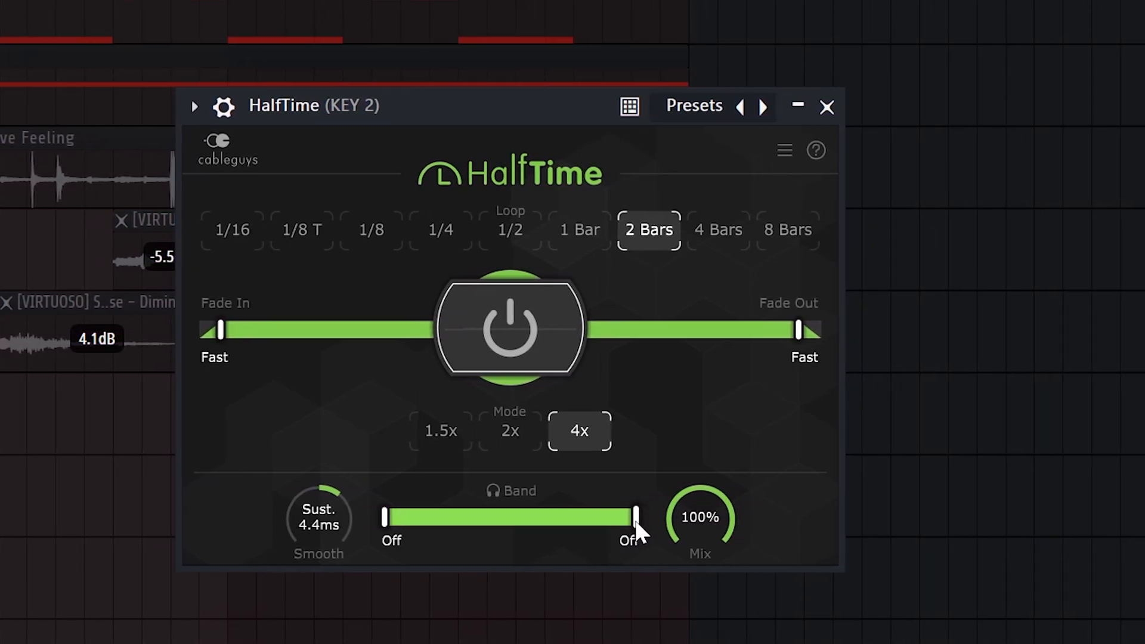
{"action": "left_click_drag", "start_coordinate": [624, 518], "coordinate": [564, 518]}
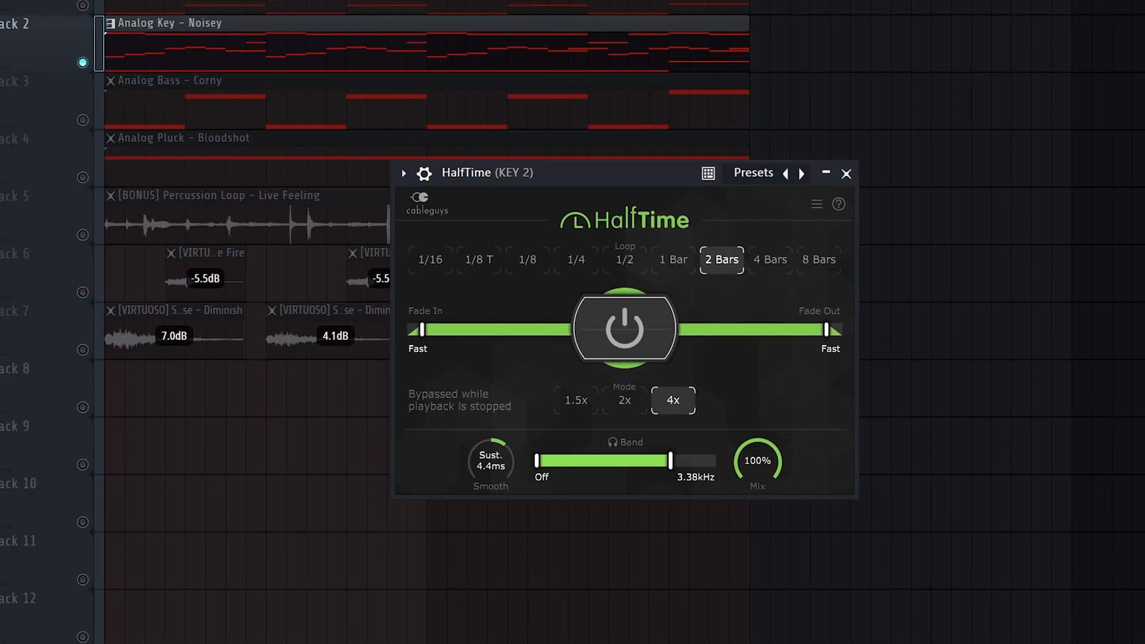
{"action": "key", "text": "space"}
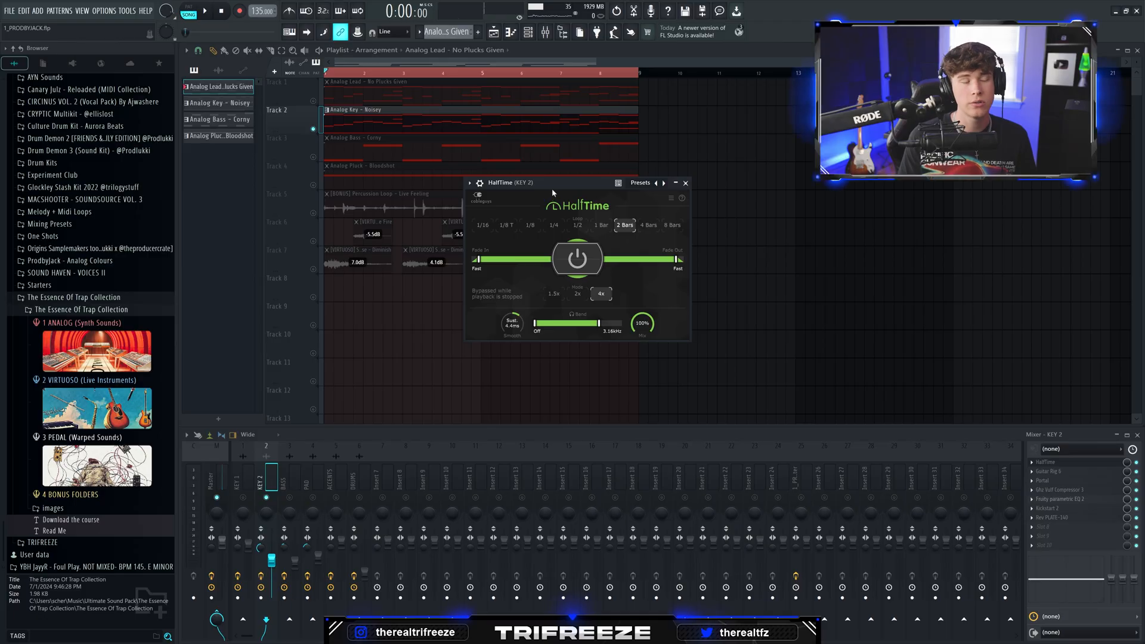
Step: Create an automation clip for HalfTime's Split High parameter and lower the upper band limit to 2.86 kHz
{"action": "left_click", "coordinate": [127, 10]}
{"action": "mouse_move", "coordinate": [191, 174]}
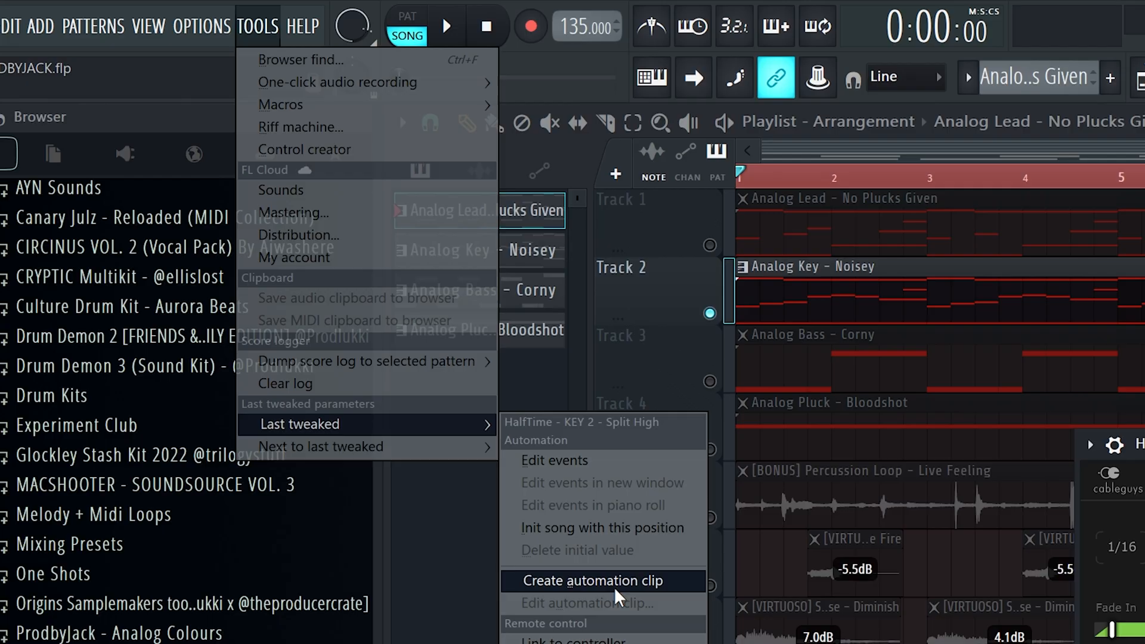
{"action": "left_click", "coordinate": [617, 585]}
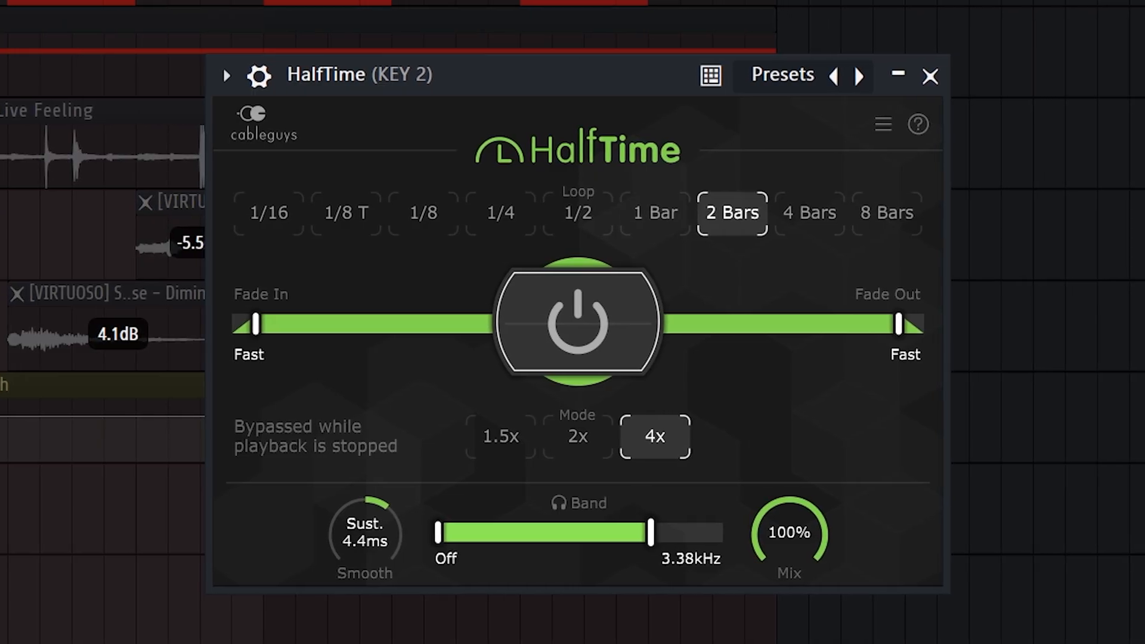
{"action": "left_click_drag", "start_coordinate": [651, 531], "coordinate": [644, 532]}
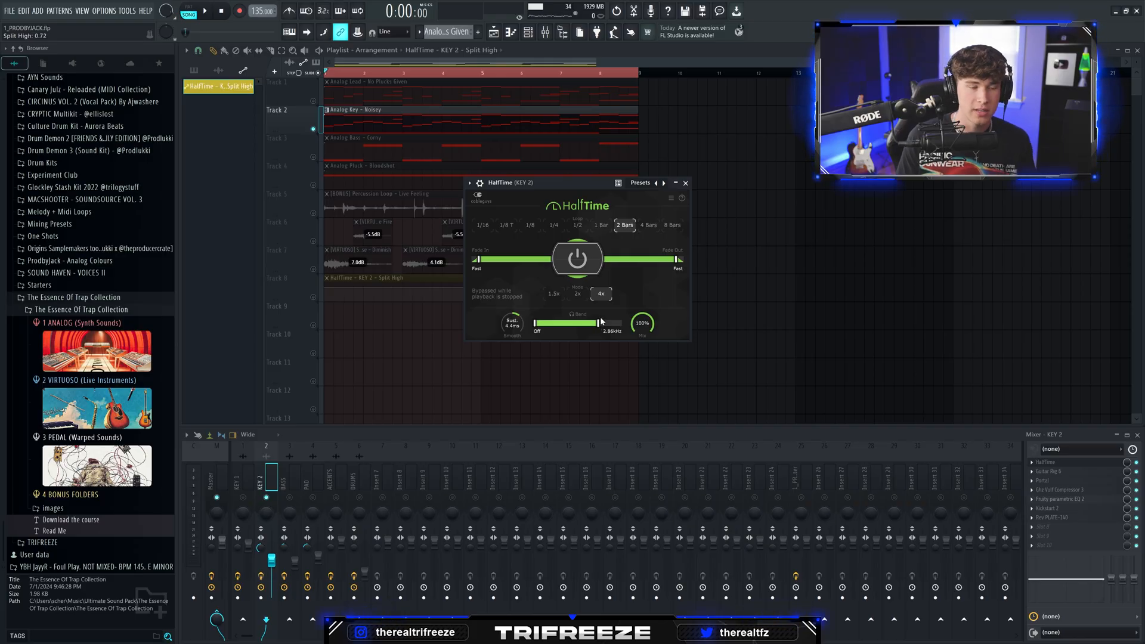
Step: Play back the KEY 2 part to audition HalfTime with its Split High automation and smoothing
{"action": "left_click", "coordinate": [685, 182]}
{"action": "key", "text": "space"}
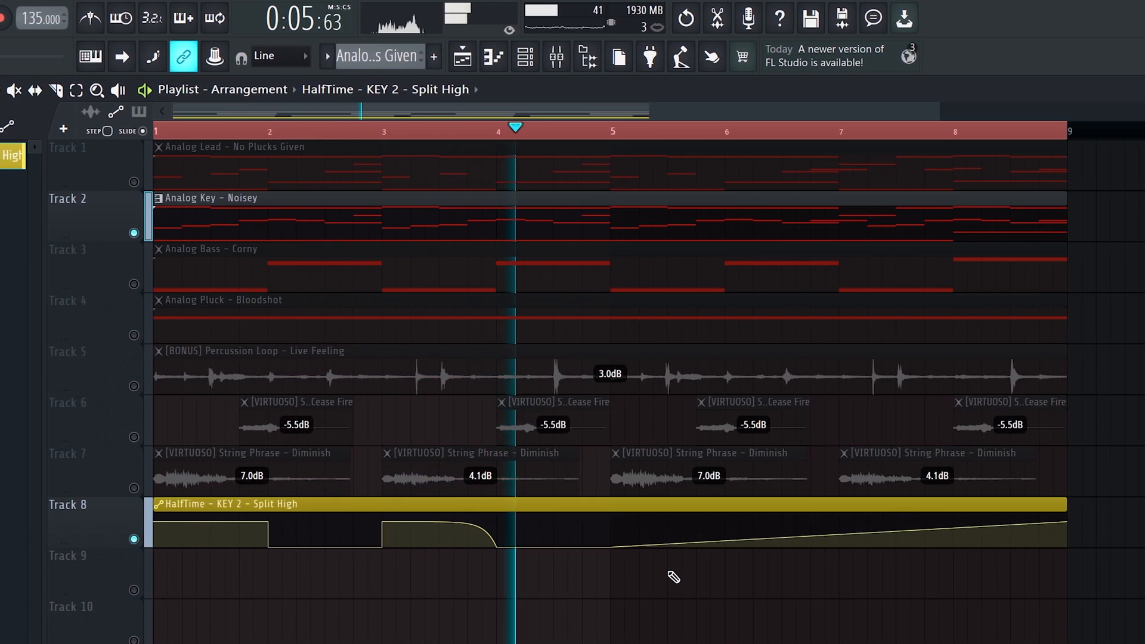
{"action": "key", "text": "space"}
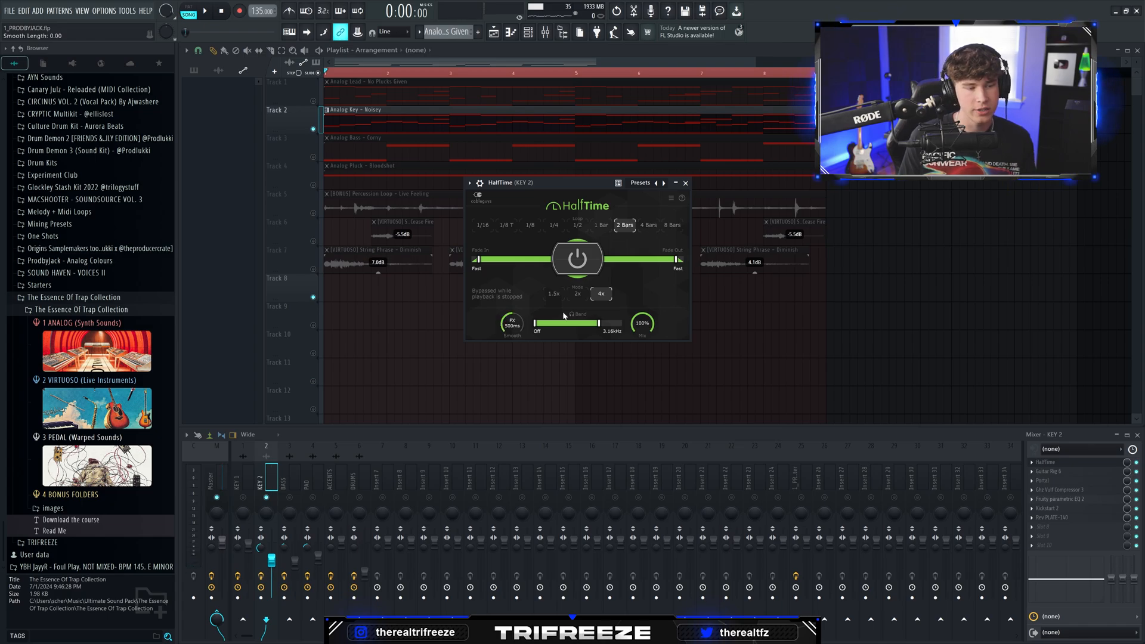
{"action": "key", "text": "space"}
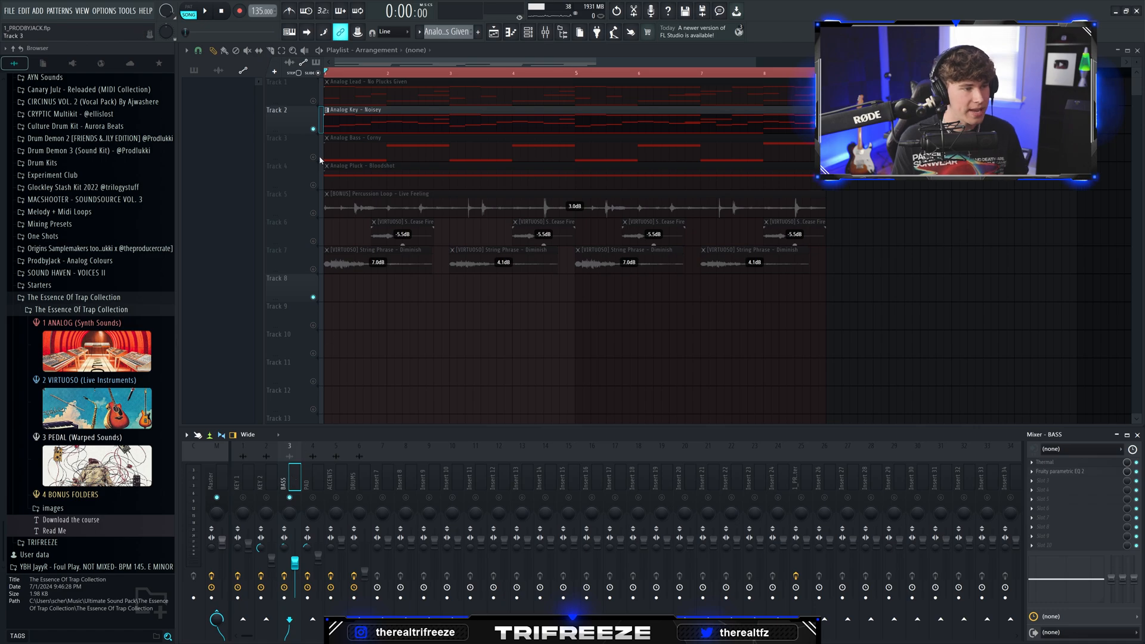
Step: Examine the Analog Bass - Corny notes in the piano roll and Thermal's presets on the BASS track
{"action": "double_click", "coordinate": [326, 157]}
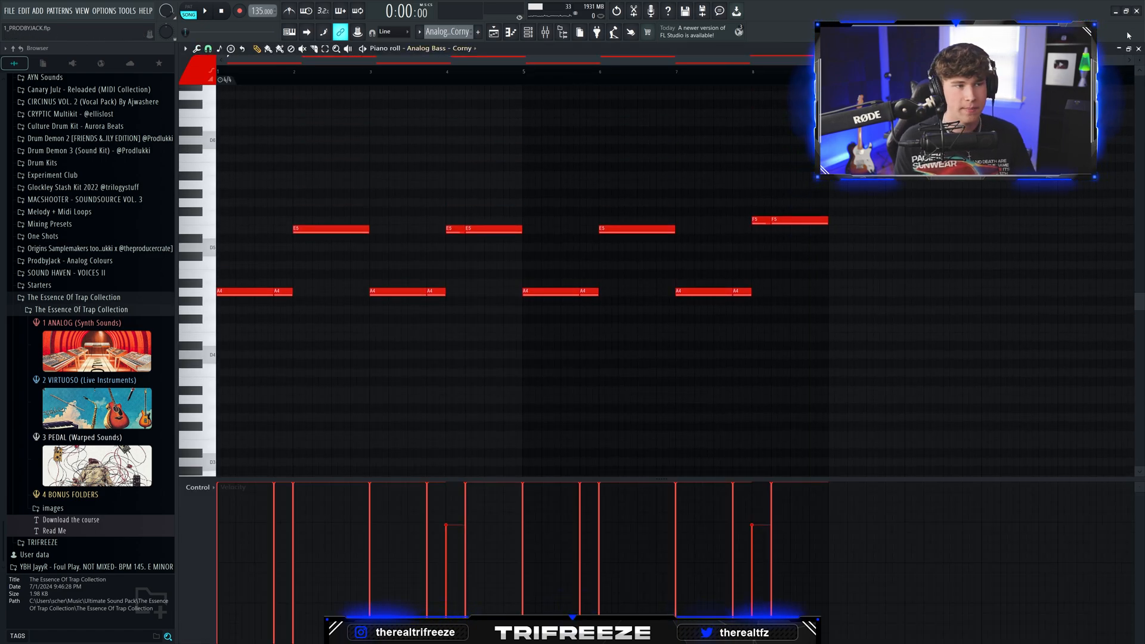
{"action": "left_click", "coordinate": [1139, 48]}
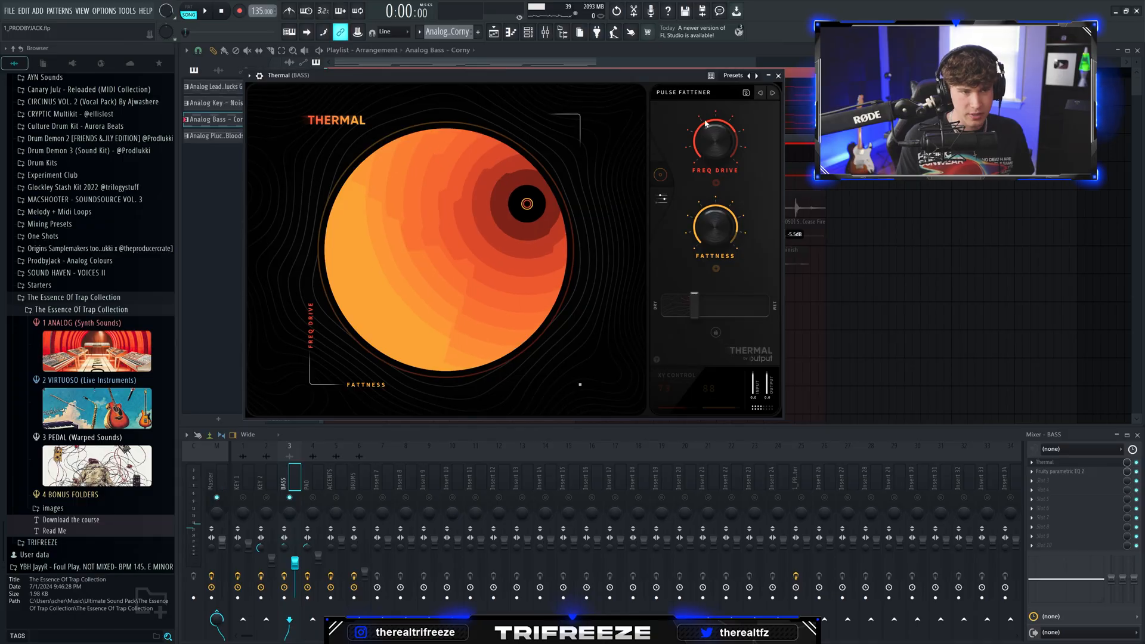
{"action": "left_click", "coordinate": [691, 94]}
{"action": "scroll", "coordinate": [528, 311], "scroll_direction": "down", "scroll_amount": 1}
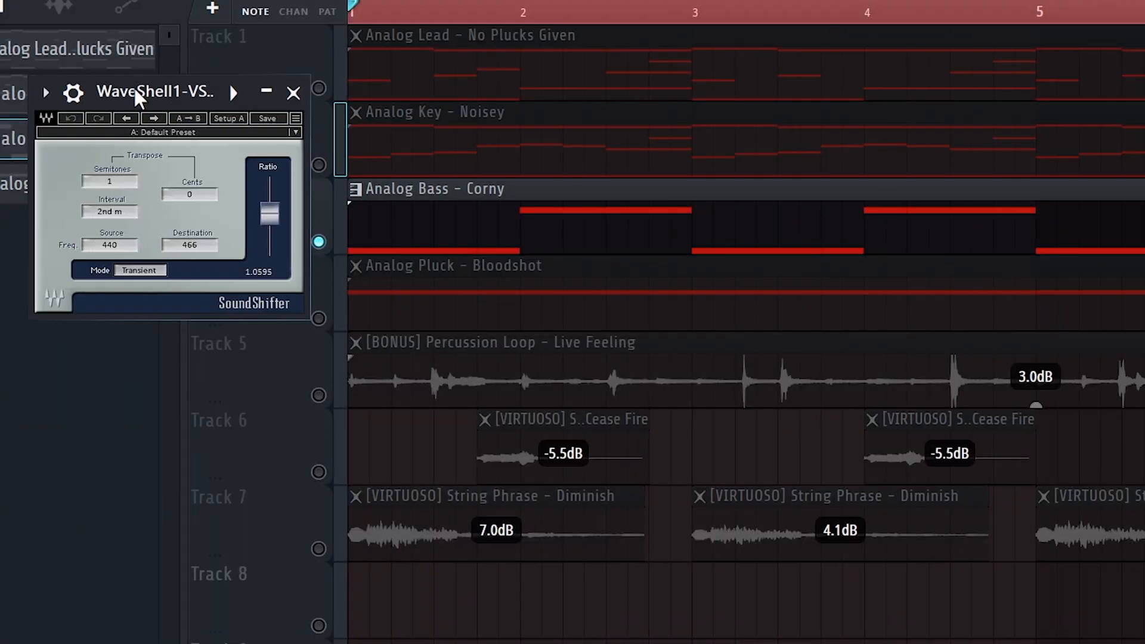
Step: Move the SoundShifter window over the playlist and play back the bass part
{"action": "left_click_drag", "start_coordinate": [119, 92], "coordinate": [374, 199]}
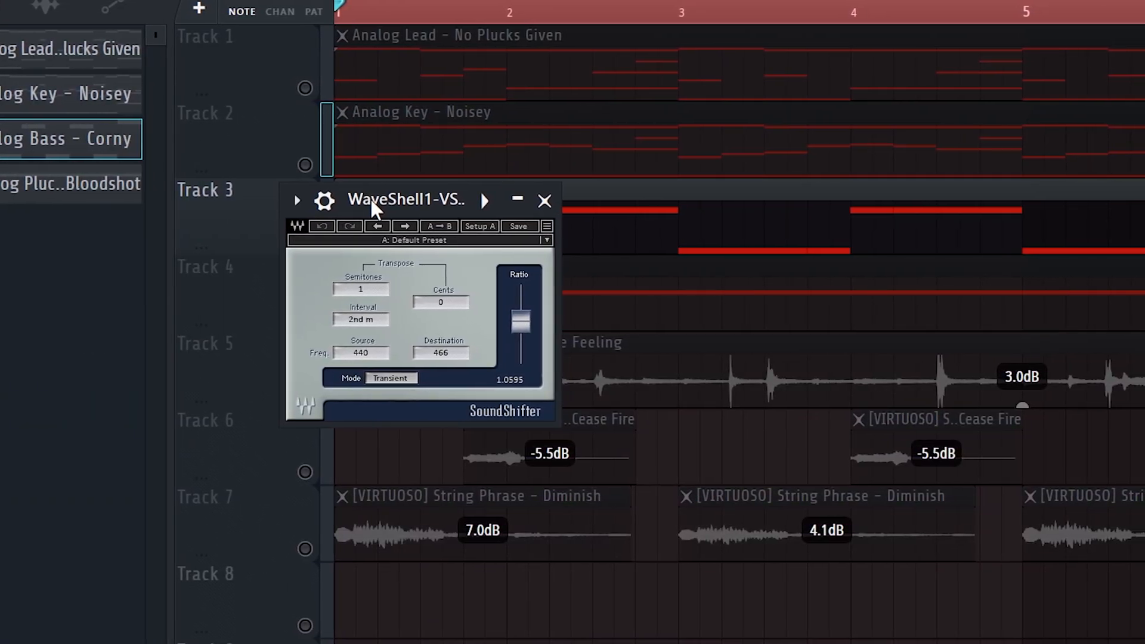
{"action": "key", "text": "space"}
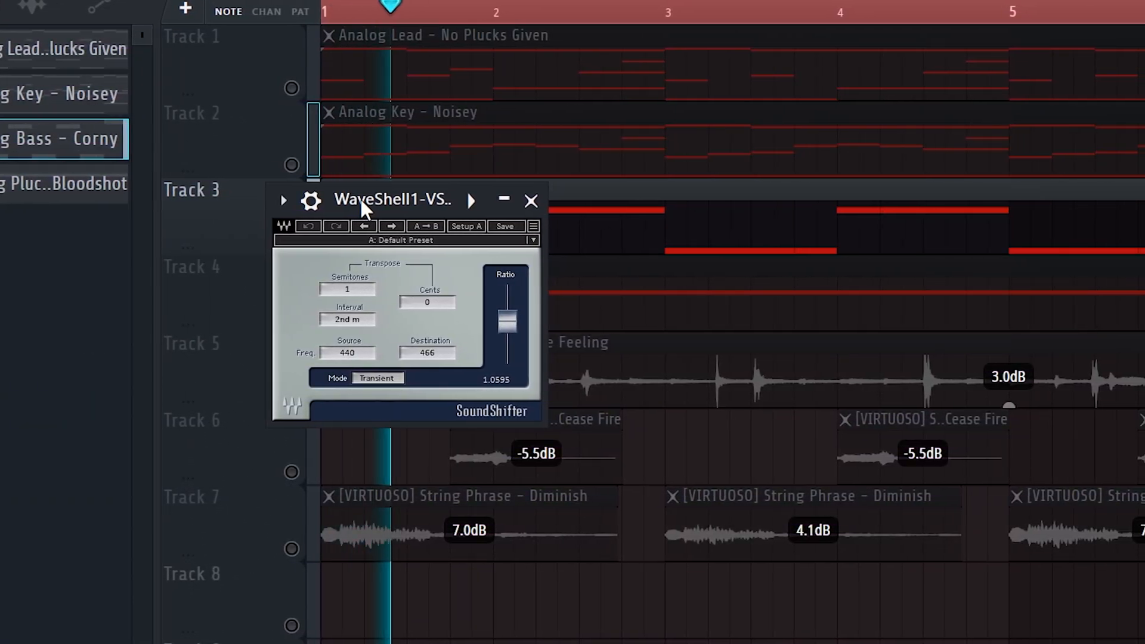
Step: Set SoundShifter's transpose to 2 semitones, audition the bass part with it and close the plugin
{"action": "key", "text": "space"}
{"action": "key", "text": "space"}
{"action": "left_click_drag", "start_coordinate": [364, 289], "coordinate": [341, 298]}
{"action": "key", "text": "space"}
{"action": "key", "text": "space"}
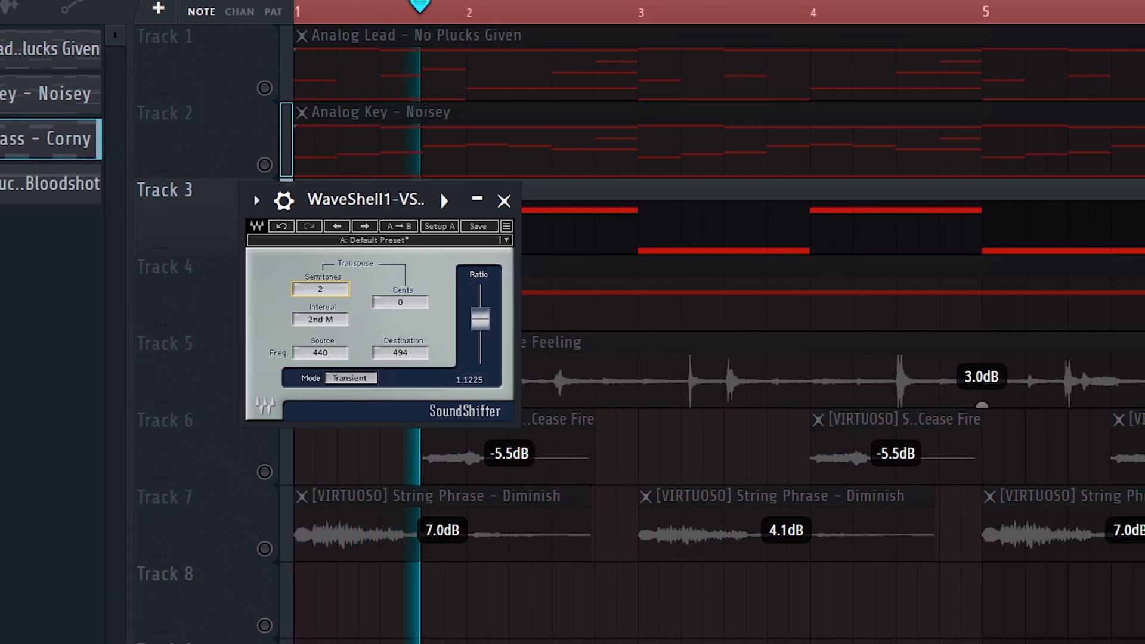
{"action": "left_click", "coordinate": [494, 201]}
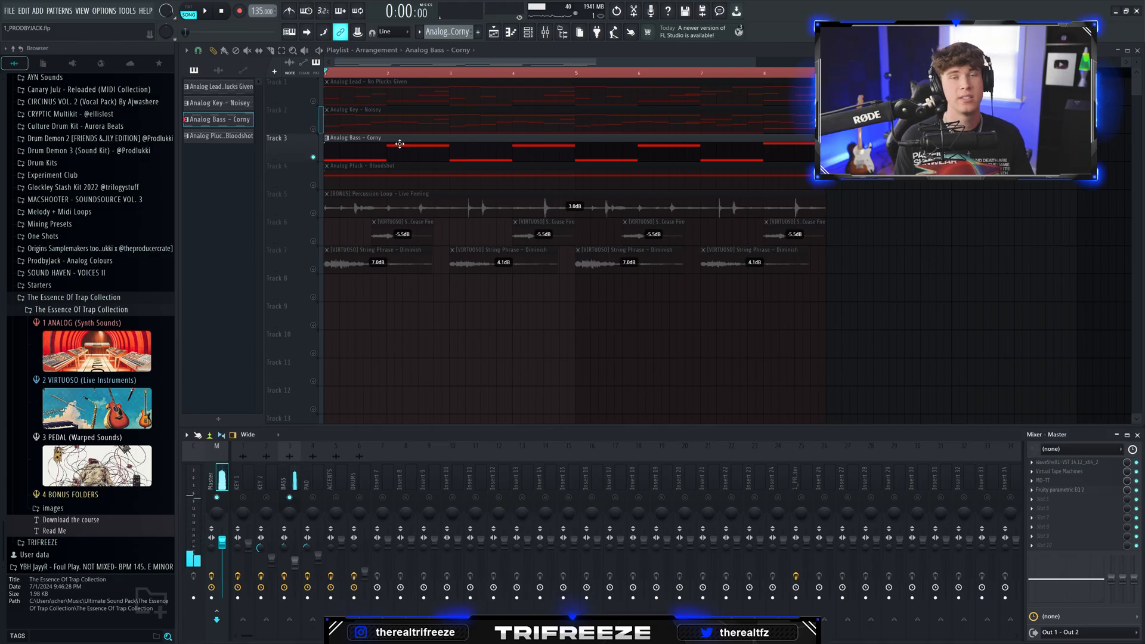
{"action": "key", "text": "space"}
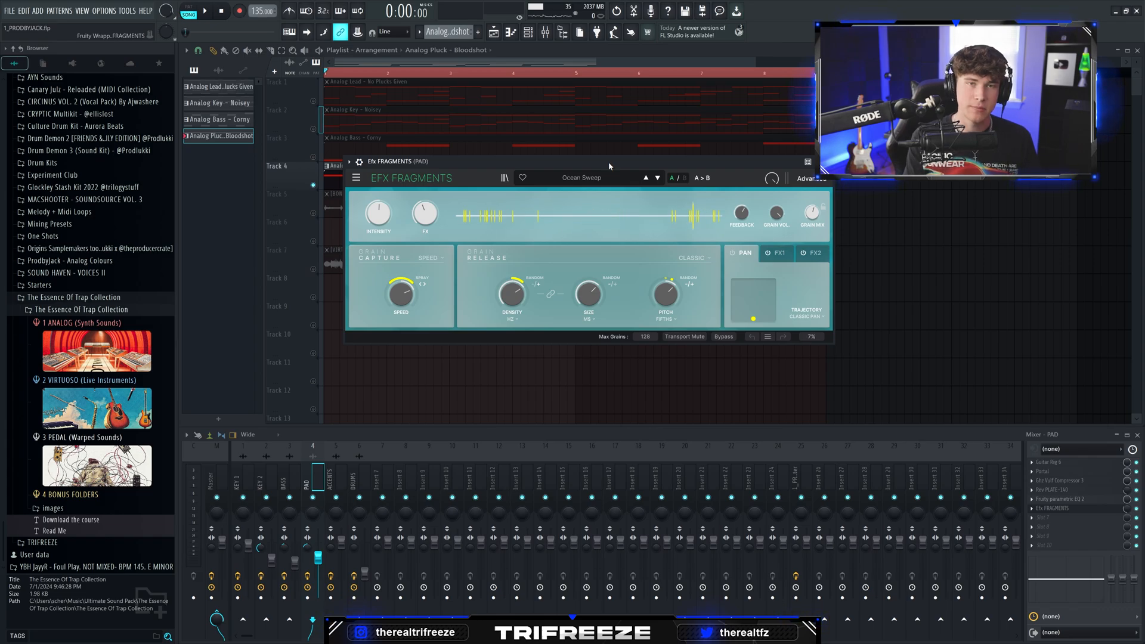
Step: Reposition the EFX Fragments window on the PAD track, play back the pad part and close the plugin
{"action": "left_click_drag", "start_coordinate": [609, 162], "coordinate": [633, 198]}
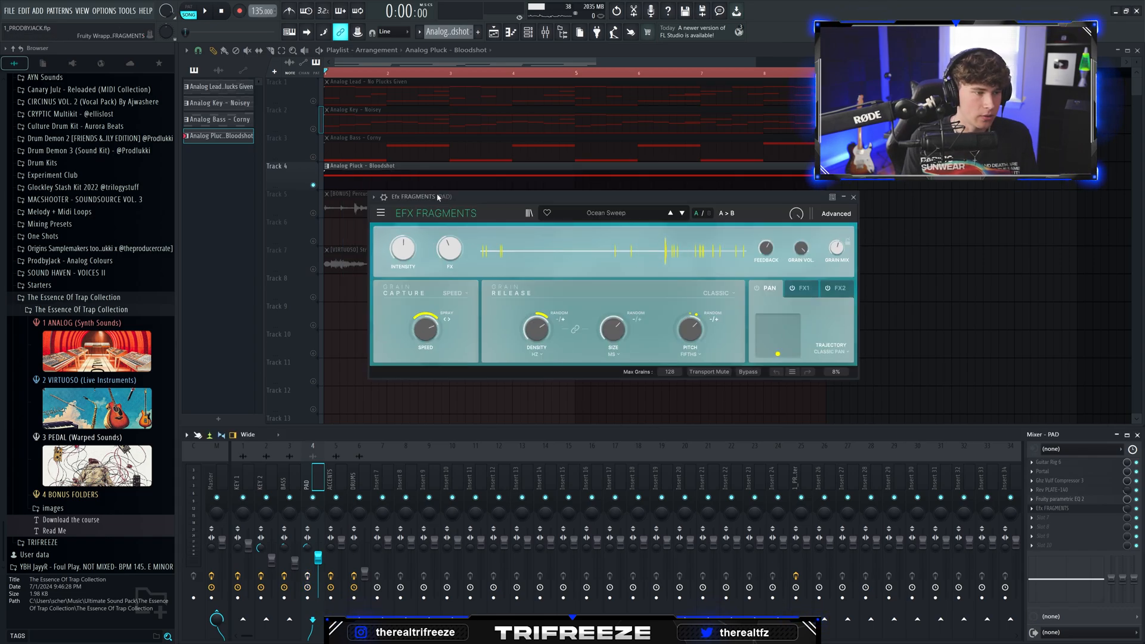
{"action": "key", "text": "space"}
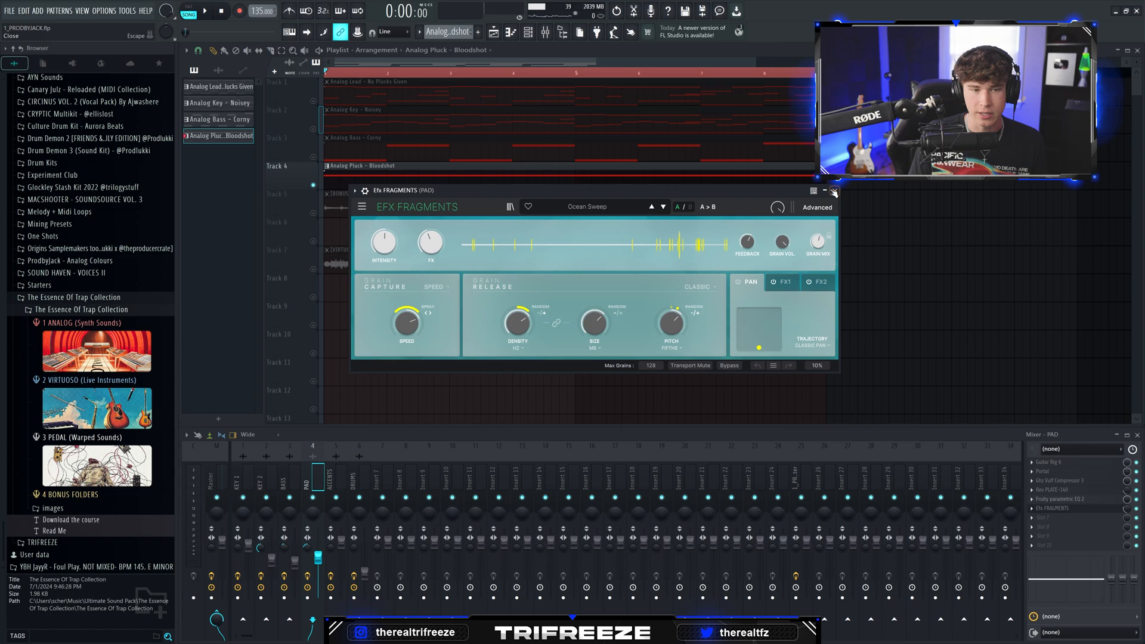
{"action": "left_click", "coordinate": [834, 191]}
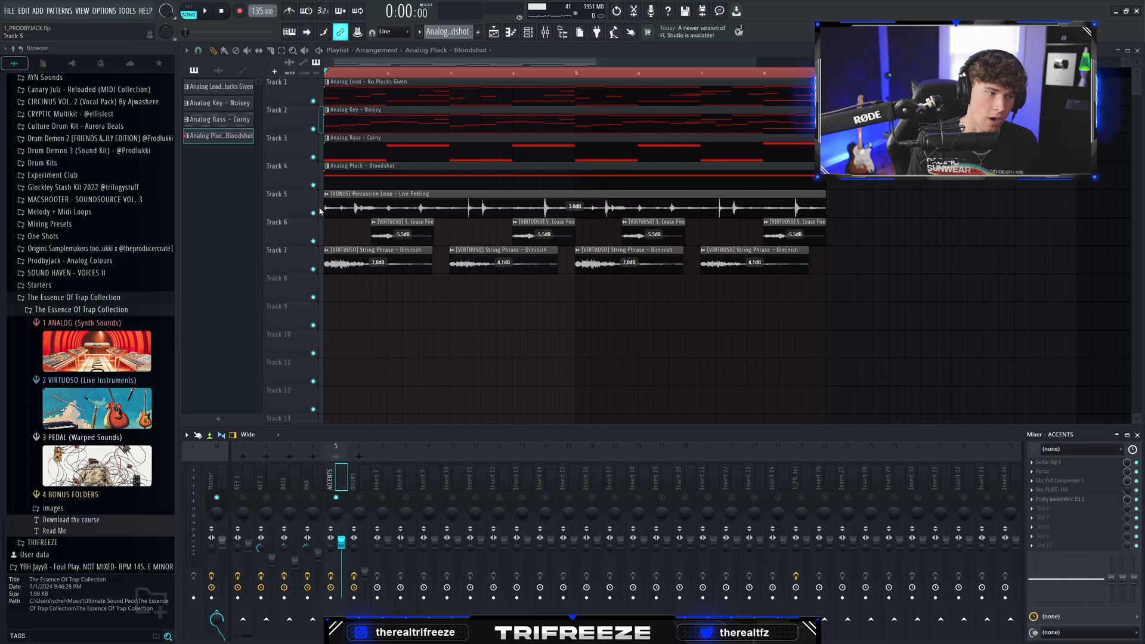
Step: Solo the Percussion Loop - Live Feeling clip on Track 5 and inspect its audio clip settings
{"action": "right_click", "coordinate": [314, 213]}
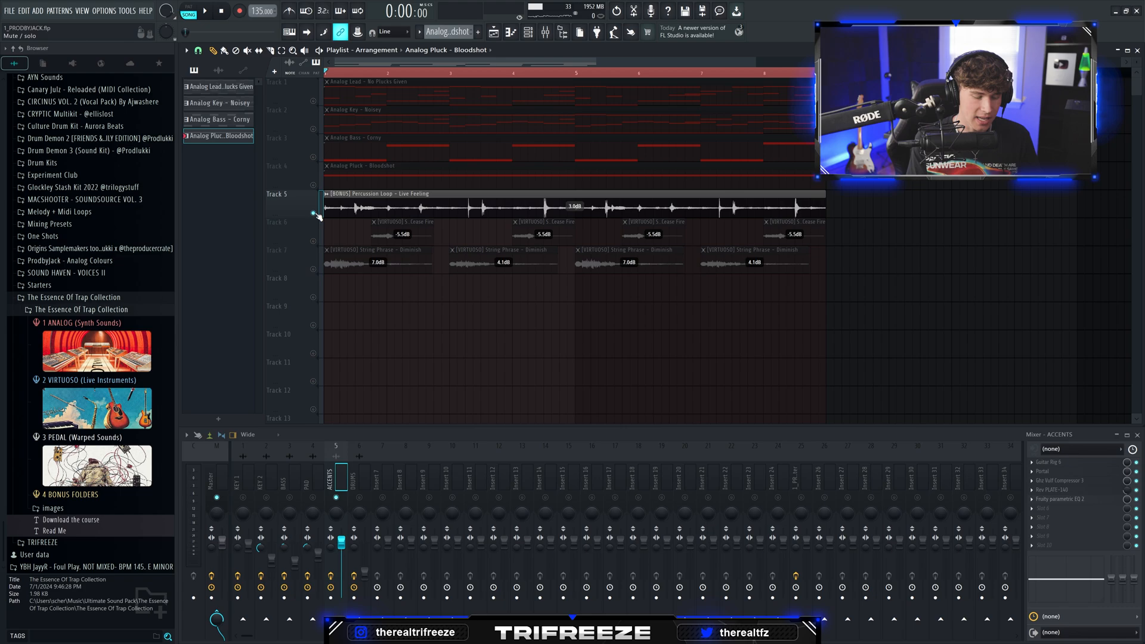
{"action": "double_click", "coordinate": [430, 207]}
{"action": "left_click_drag", "start_coordinate": [602, 228], "coordinate": [597, 228]}
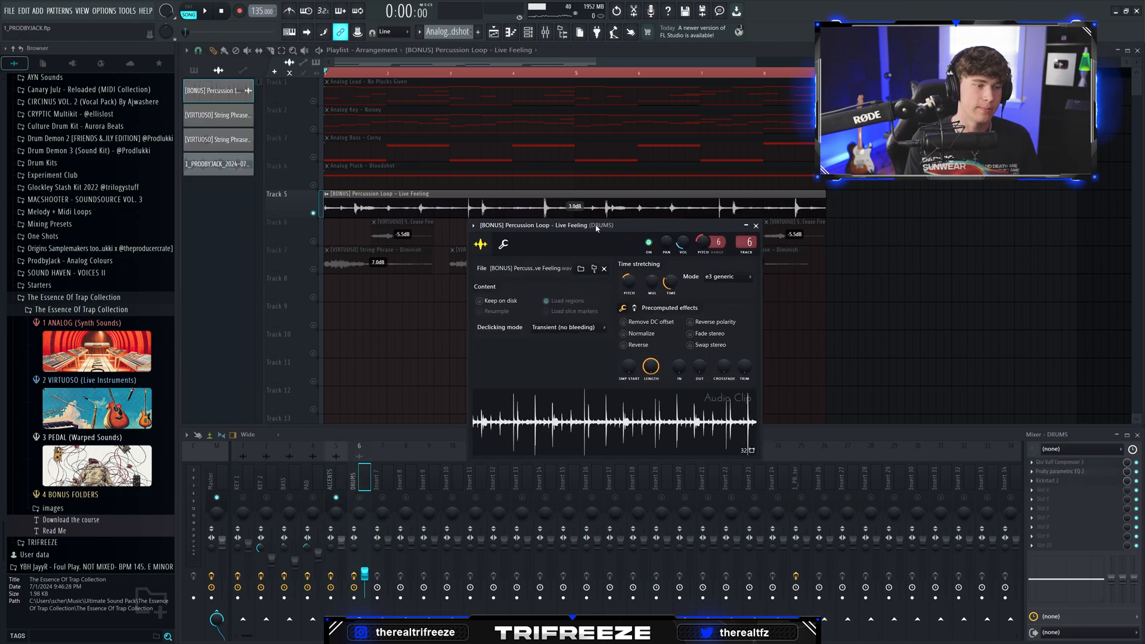
{"action": "key", "text": "Escape"}
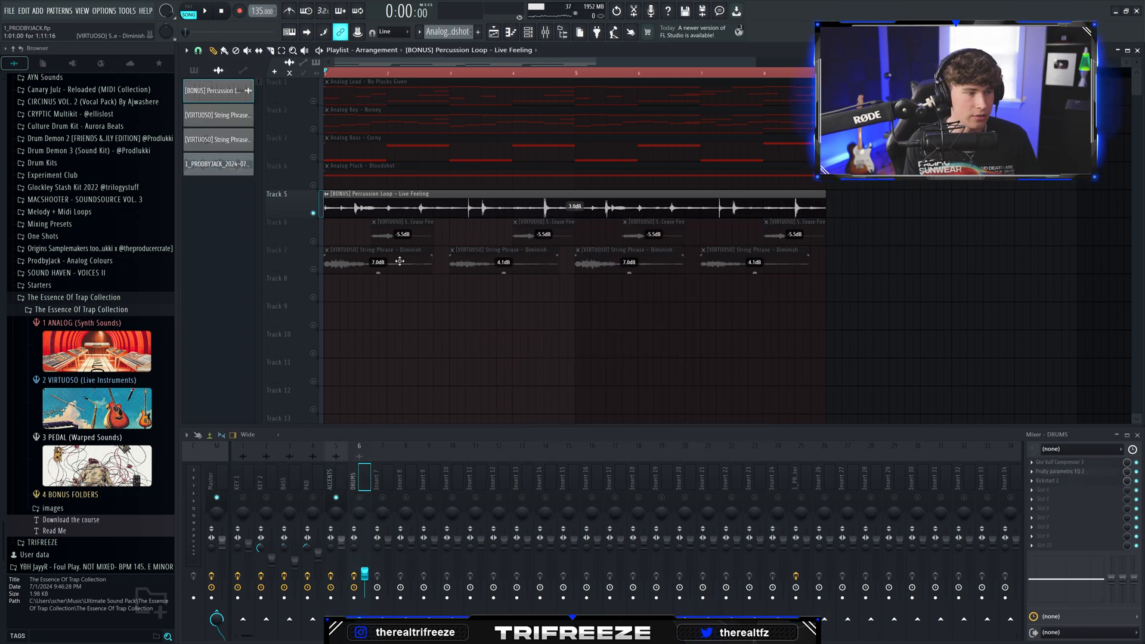
{"action": "double_click", "coordinate": [574, 209]}
{"action": "left_click", "coordinate": [756, 229]}
{"action": "double_click", "coordinate": [577, 213]}
{"action": "left_click", "coordinate": [755, 229]}
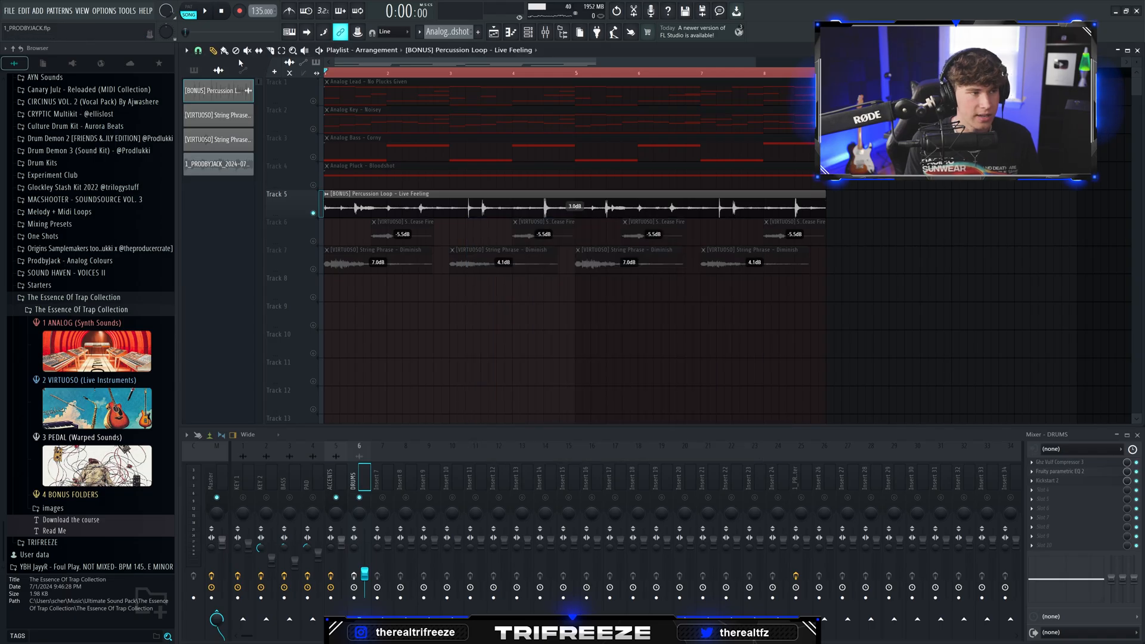
Step: Shorten the percussion loop clip to end at bar 5, audition it, and extend it back to bar 9
{"action": "left_click_drag", "start_coordinate": [825, 206], "coordinate": [571, 203]}
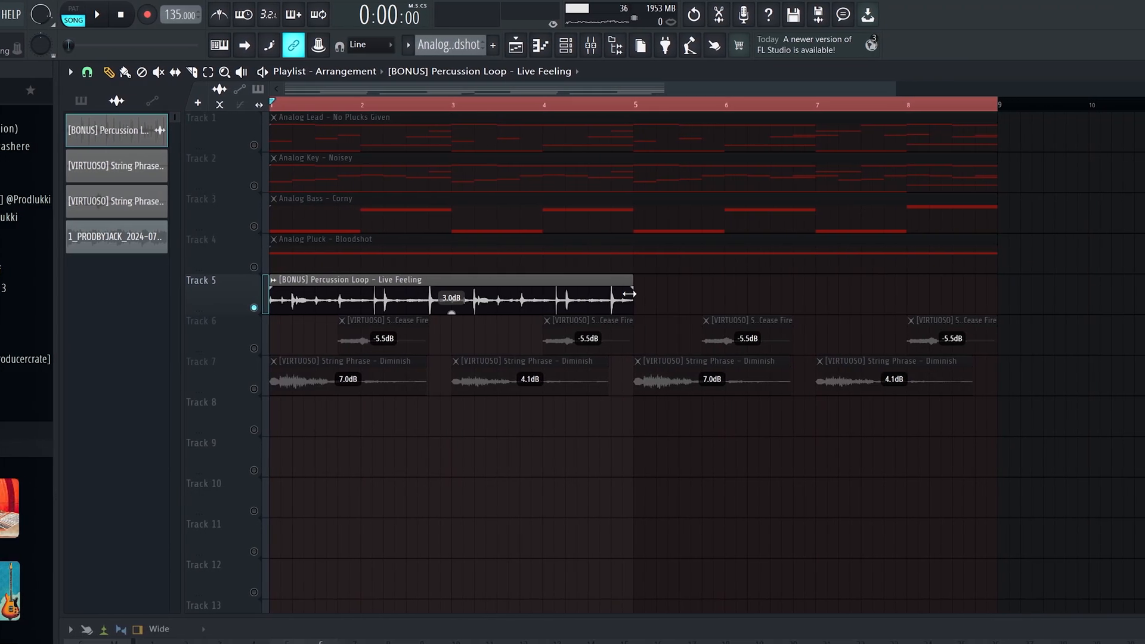
{"action": "key", "text": "space"}
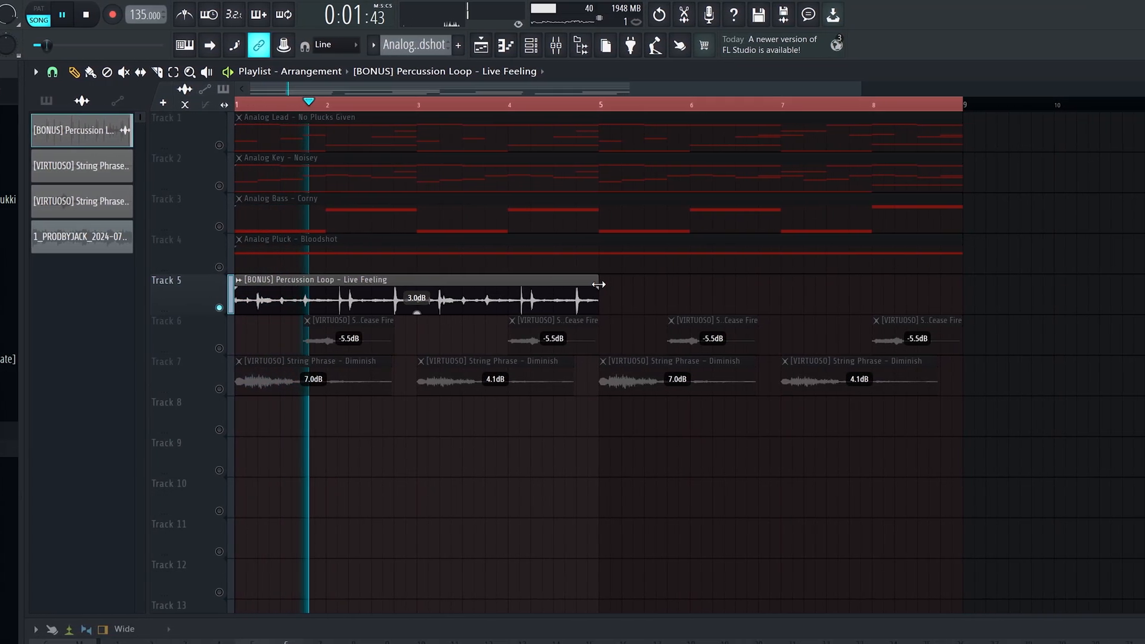
{"action": "left_click_drag", "start_coordinate": [599, 285], "coordinate": [1012, 286]}
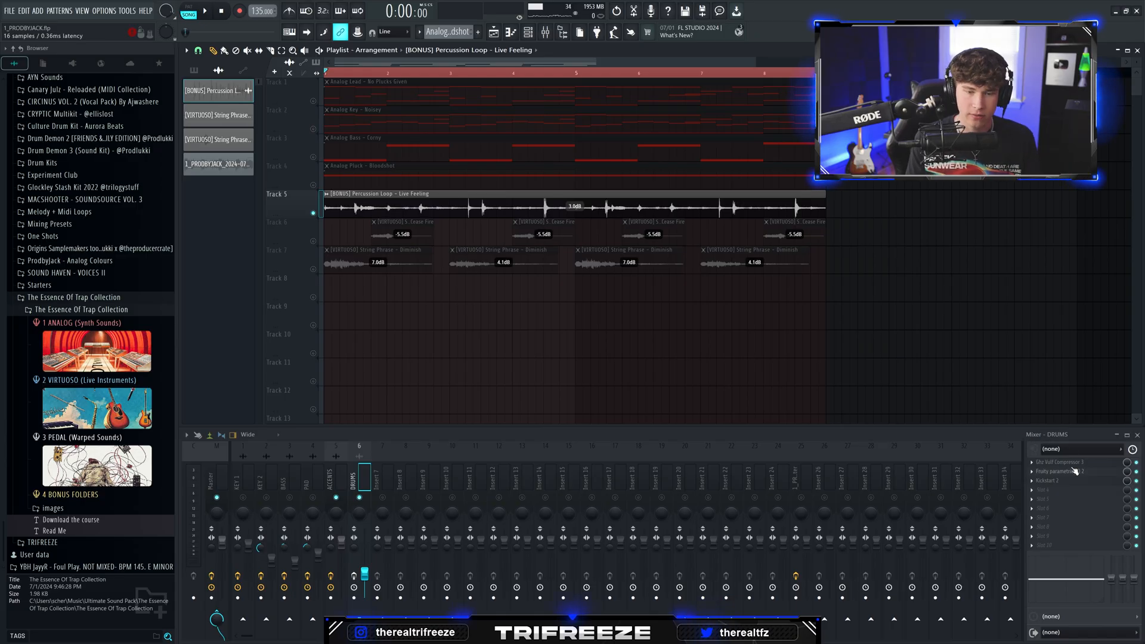
Step: Check the DRUMS track's Fruity Parametric EQ 2 and set the COMP amount in Vulf Compressor 3 to 55%
{"action": "left_click", "coordinate": [1076, 471]}
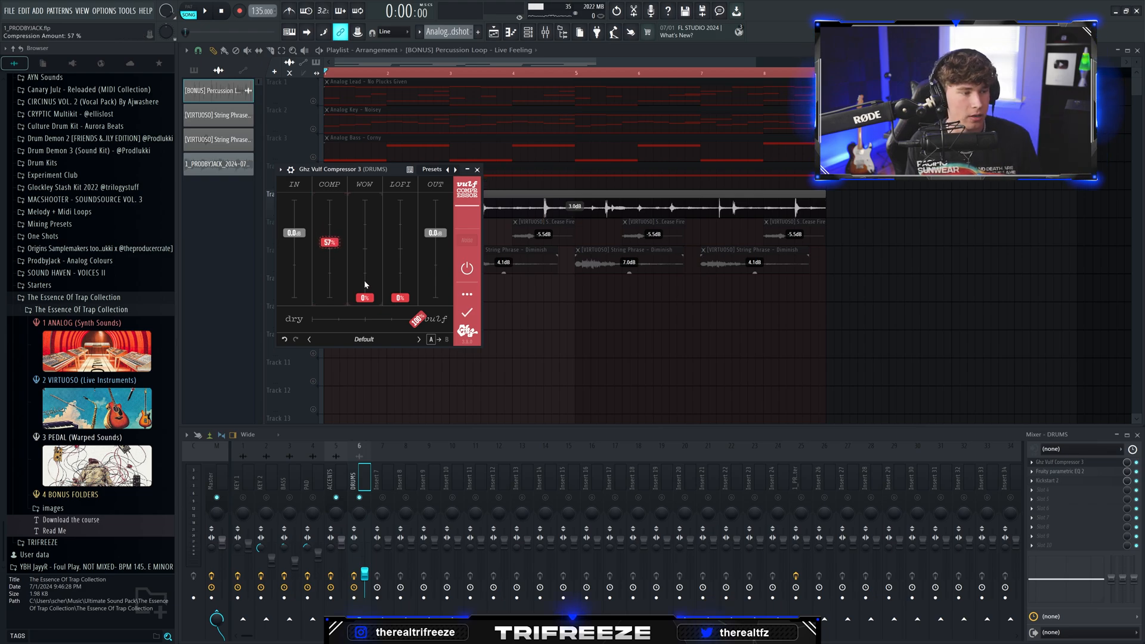
{"action": "mouse_move", "coordinate": [336, 250]}
{"action": "left_mouse_down"}
{"action": "mouse_move", "coordinate": [334, 232]}
{"action": "mouse_move", "coordinate": [332, 242]}
{"action": "left_mouse_up"}
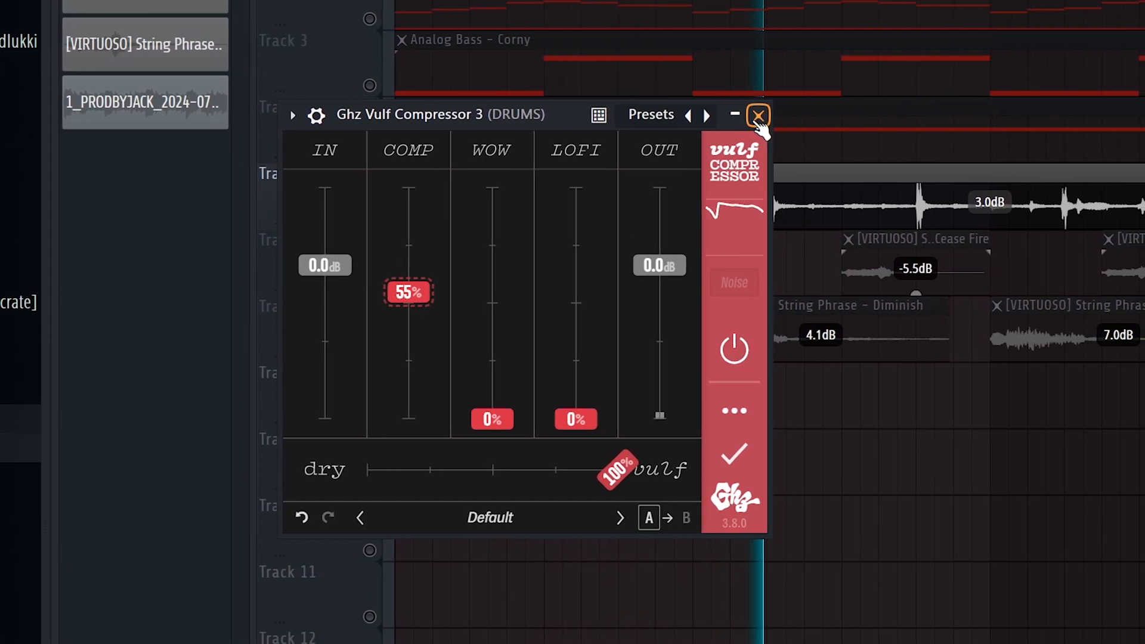
{"action": "left_click", "coordinate": [763, 116]}
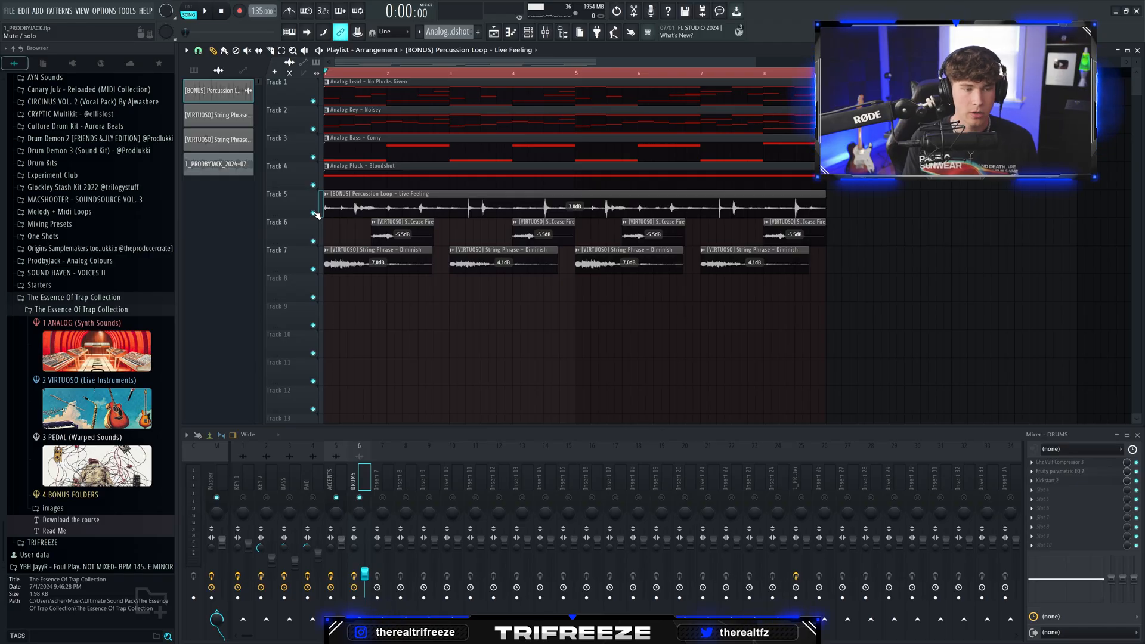
Step: Mute and unmute the percussion loop on Track 5 to compare the melody without and with it
{"action": "left_click", "coordinate": [314, 213]}
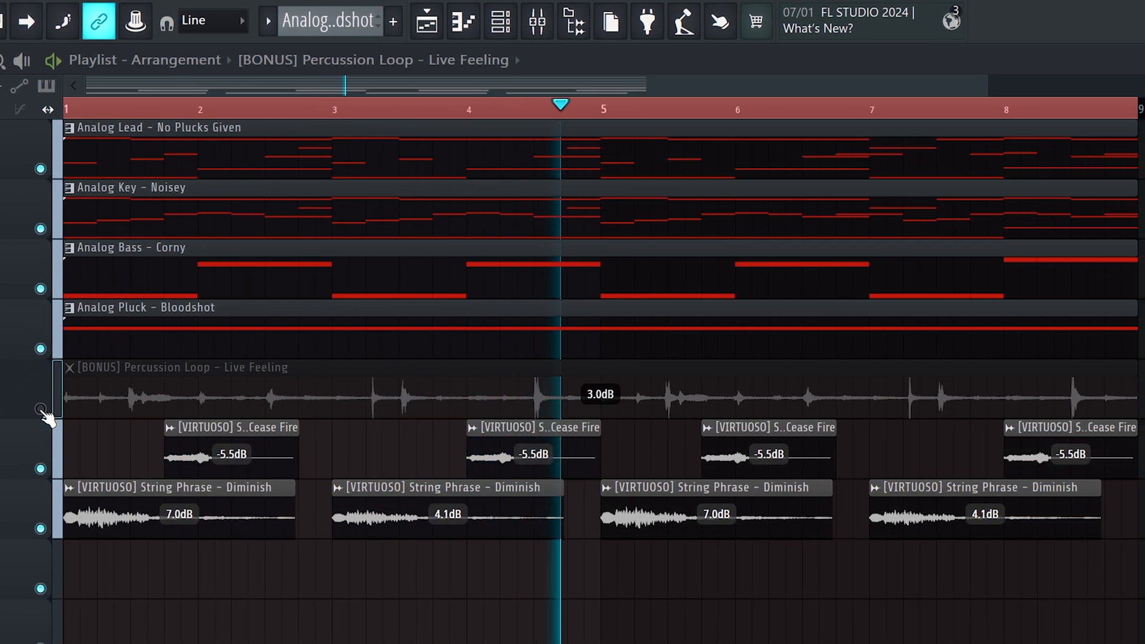
{"action": "left_click", "coordinate": [58, 409]}
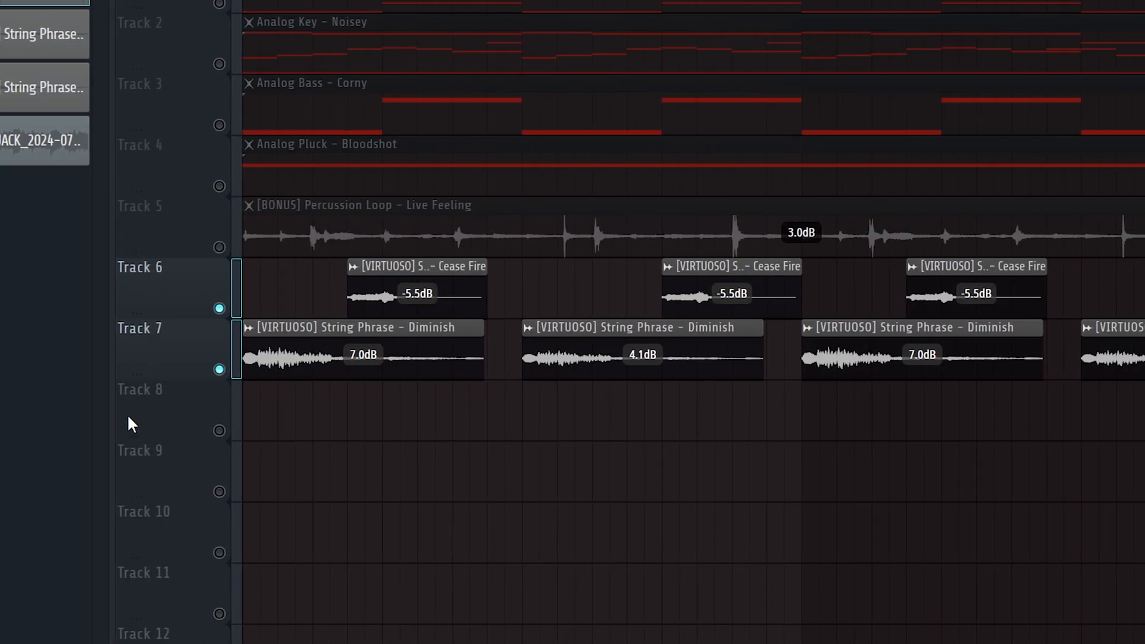
Step: Play back the String Phrase clips Cease Fire and Diminish on Tracks 6 and 7 on their own
{"action": "scroll", "coordinate": [540, 342], "scroll_direction": "up", "scroll_amount": 2}
{"action": "scroll", "coordinate": [515, 443], "scroll_direction": "down", "scroll_amount": 1}
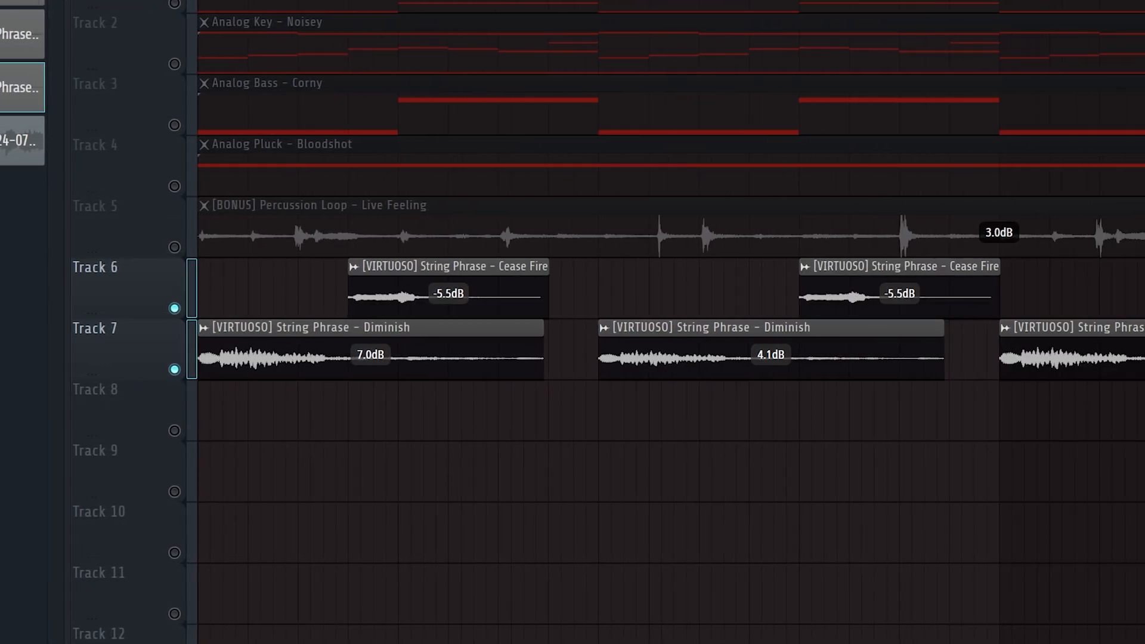
{"action": "key", "text": "space"}
{"action": "scroll", "coordinate": [665, 555], "scroll_direction": "down", "scroll_amount": 1}
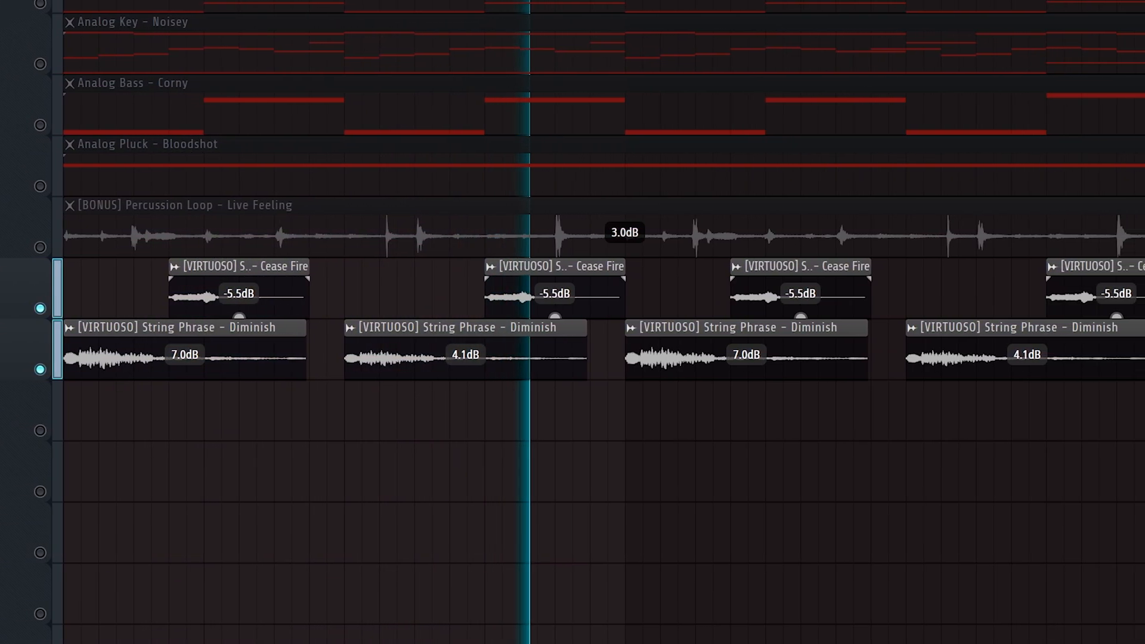
{"action": "key", "text": "space"}
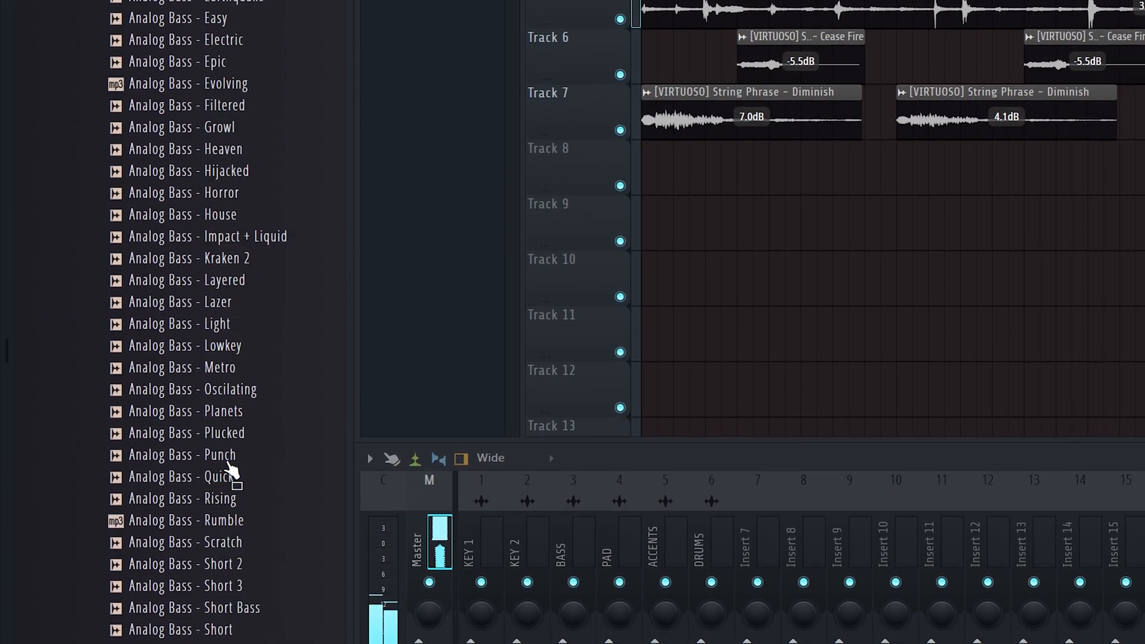
Step: Browse the ANALOG one-shot folders and audition samples such as Analog Pluck - Percussive
{"action": "left_click", "coordinate": [195, 1]}
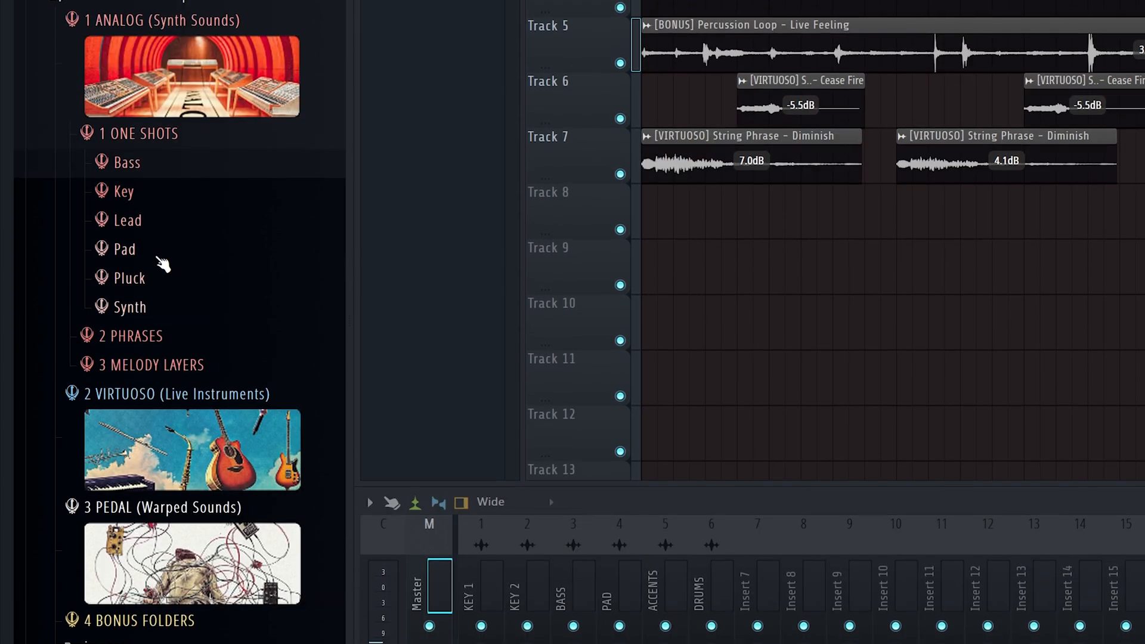
{"action": "left_click", "coordinate": [160, 247]}
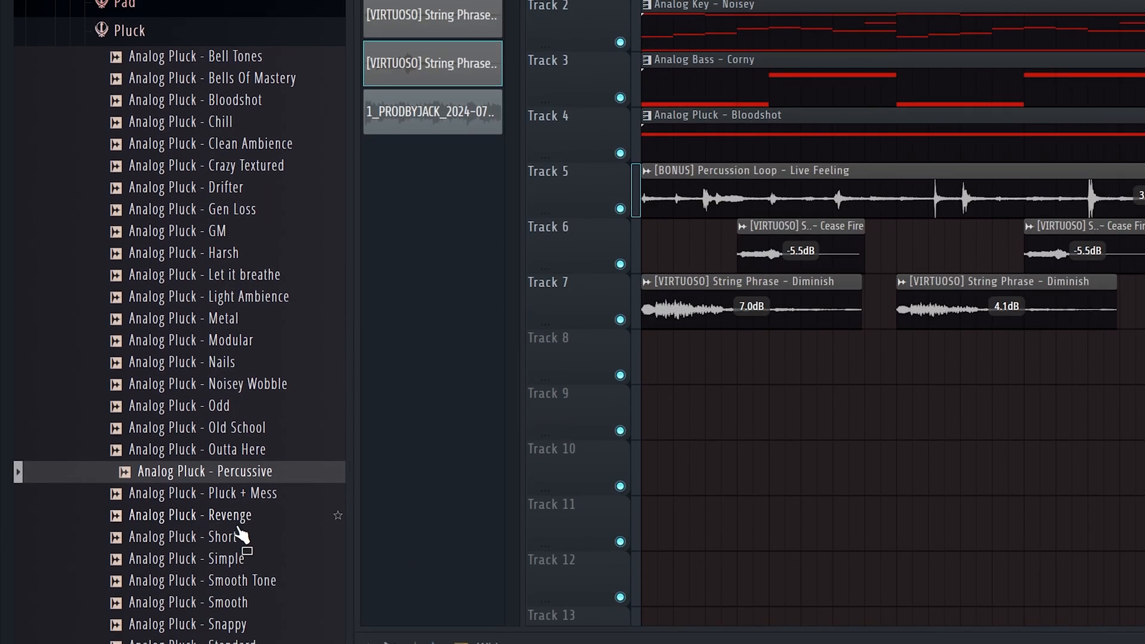
{"action": "left_click", "coordinate": [190, 118]}
Step: Audition samples from the ANALOG Ambient Phrases and Lead Layers folders
{"action": "left_click", "coordinate": [181, 45]}
{"action": "left_click", "coordinate": [182, 25]}
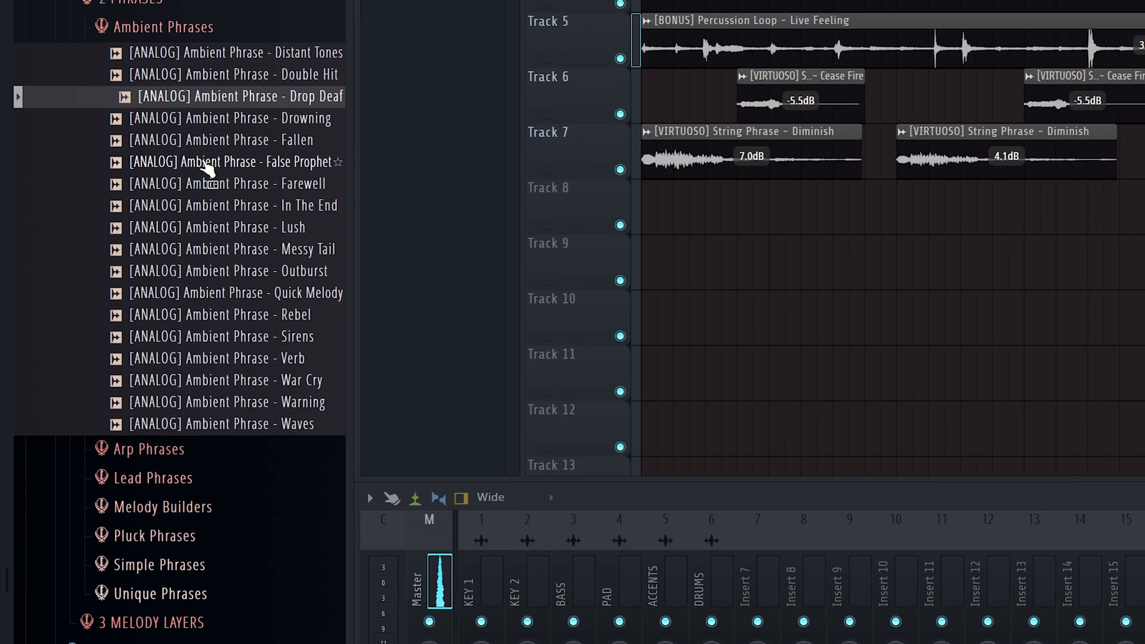
{"action": "left_click", "coordinate": [218, 184]}
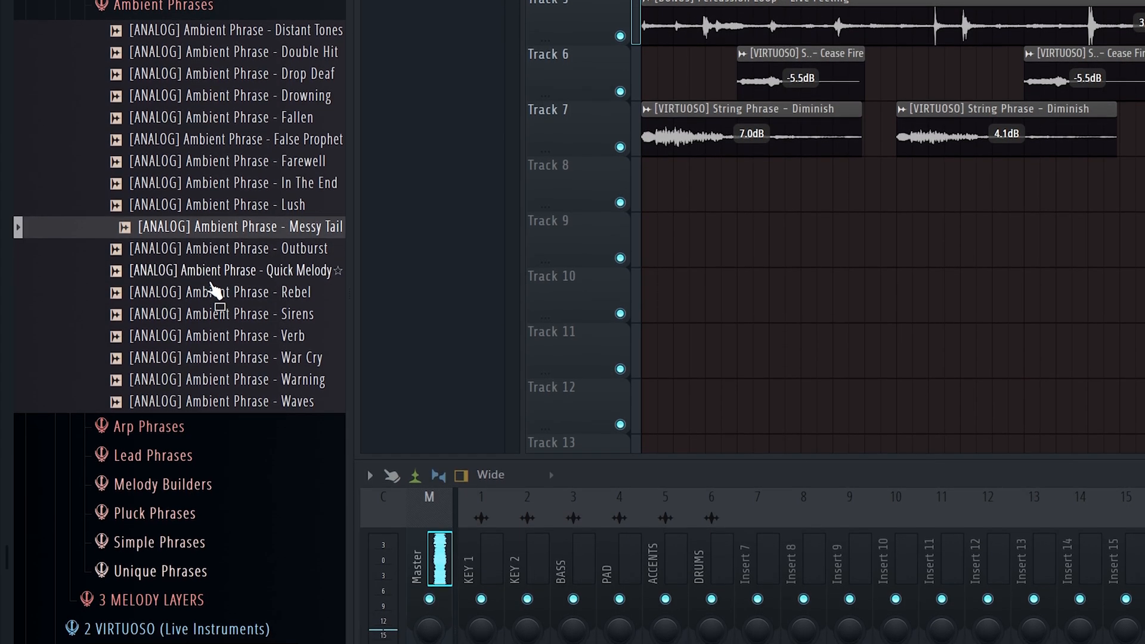
{"action": "left_click", "coordinate": [227, 477]}
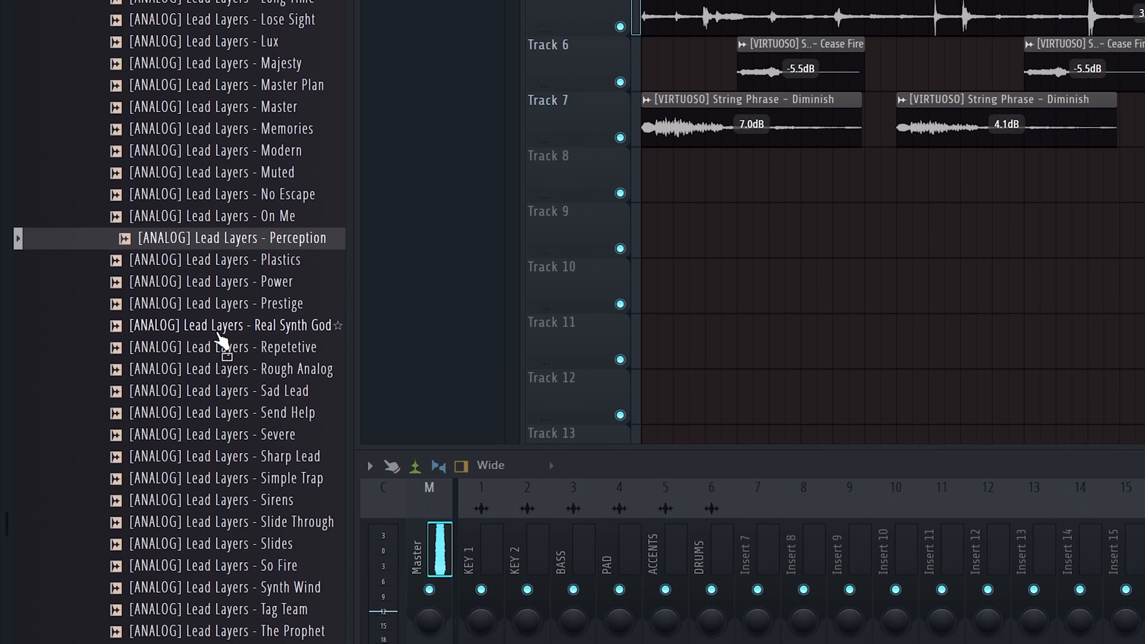
{"action": "scroll", "coordinate": [256, 73], "scroll_direction": "up", "scroll_amount": 3}
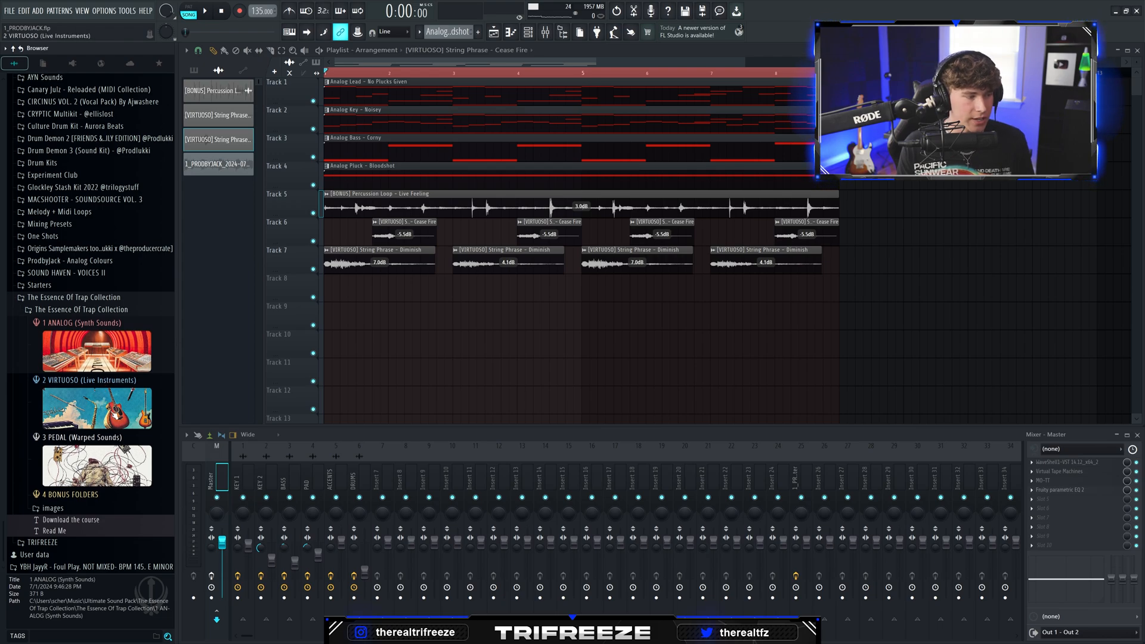
Step: Audition live bass, bell and flute samples from the VIRTUOSO one-shot folders
{"action": "left_click", "coordinate": [263, 83]}
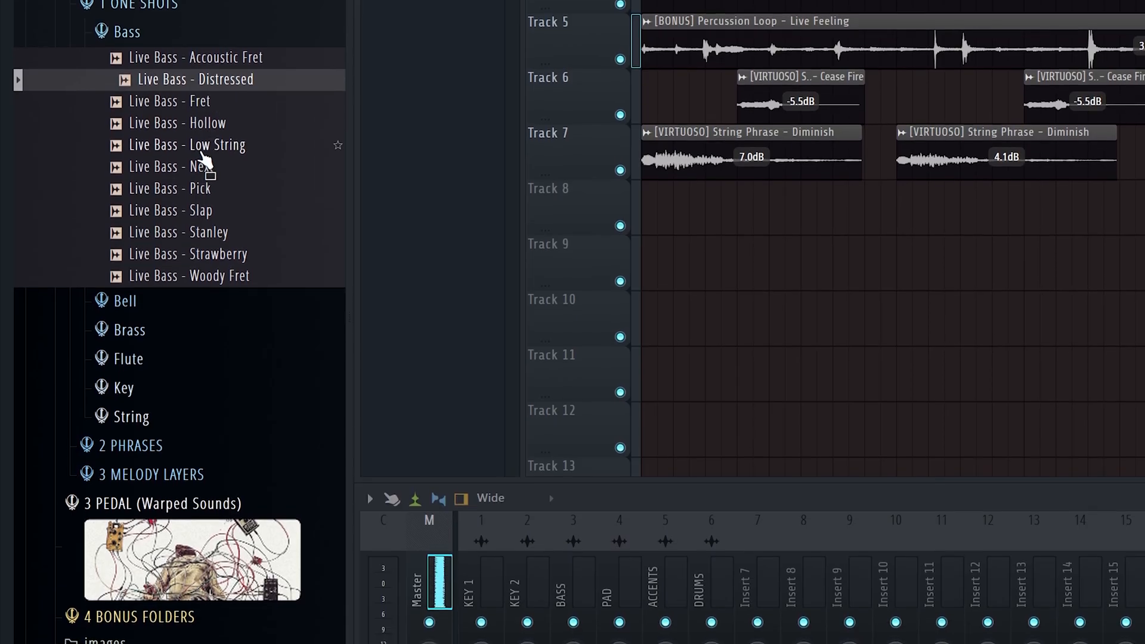
{"action": "left_click", "coordinate": [201, 148]}
{"action": "left_click", "coordinate": [202, 205]}
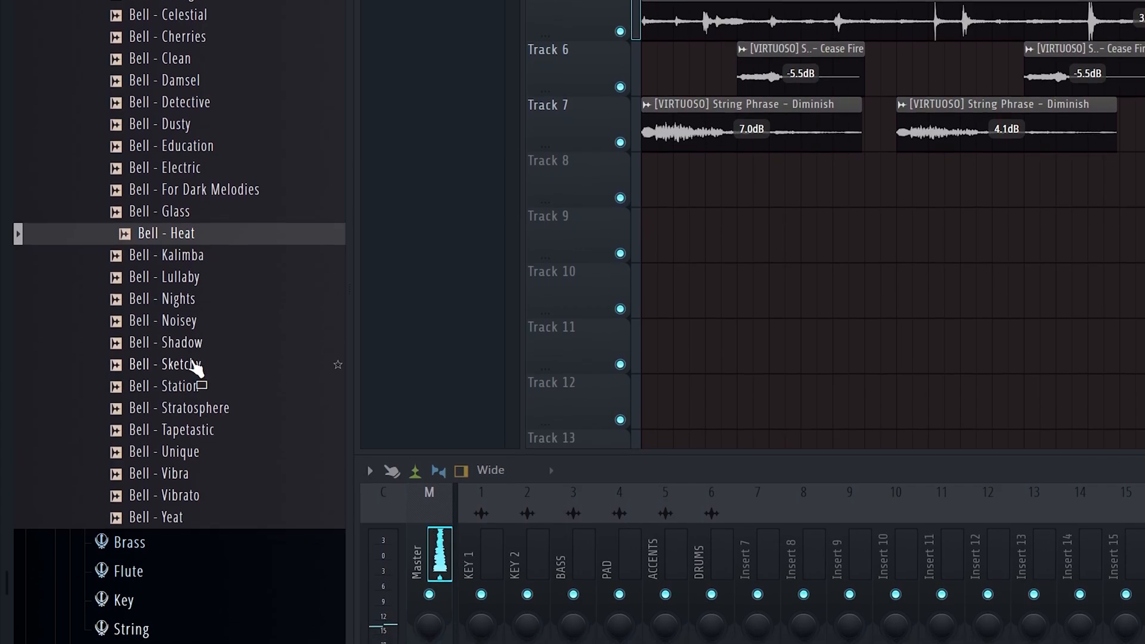
{"action": "left_click", "coordinate": [197, 365]}
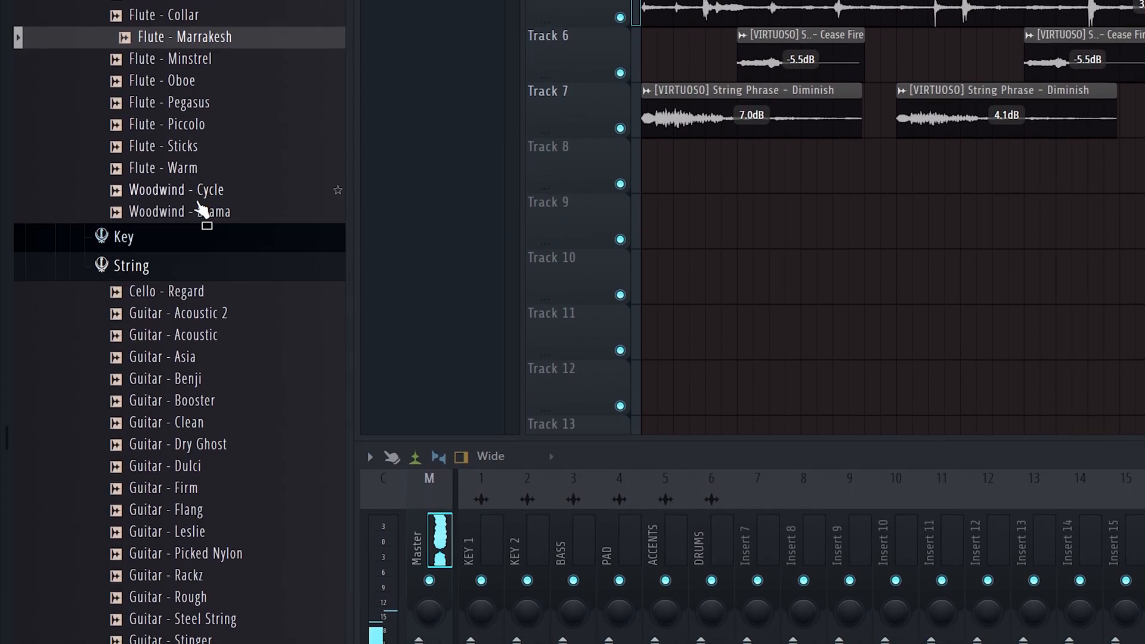
{"action": "left_click", "coordinate": [204, 188]}
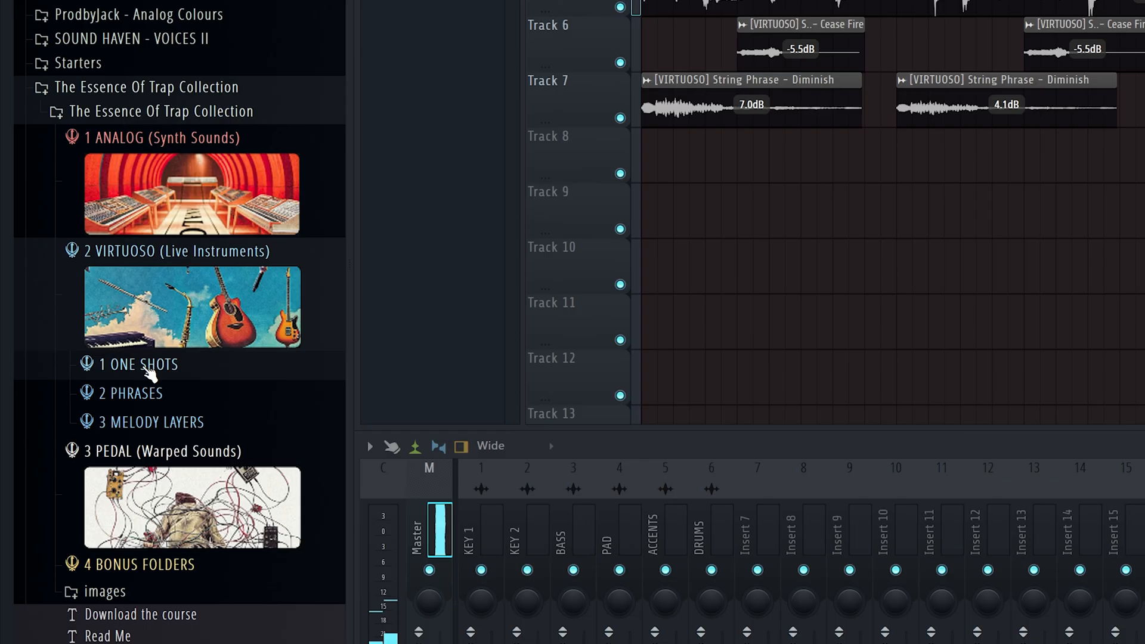
Step: Audition string samples in the VIRTUOSO phrases folder, including Dodger, Cutlas and Mandolin
{"action": "left_click", "coordinate": [137, 393]}
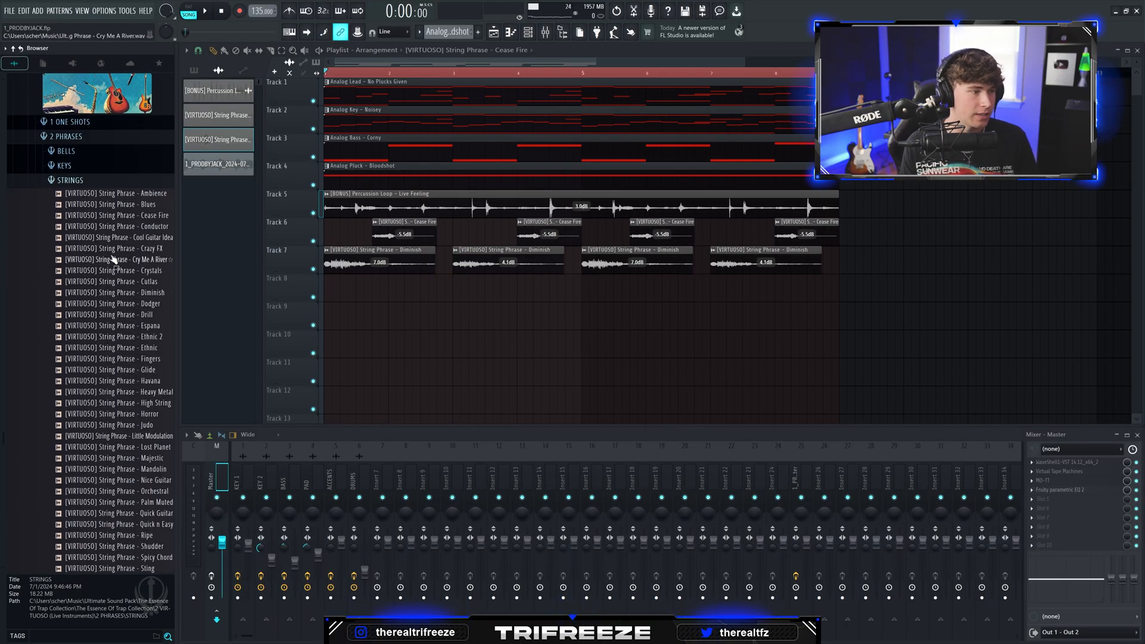
{"action": "scroll", "coordinate": [113, 260], "scroll_direction": "down", "scroll_amount": 3}
{"action": "left_click", "coordinate": [121, 206]}
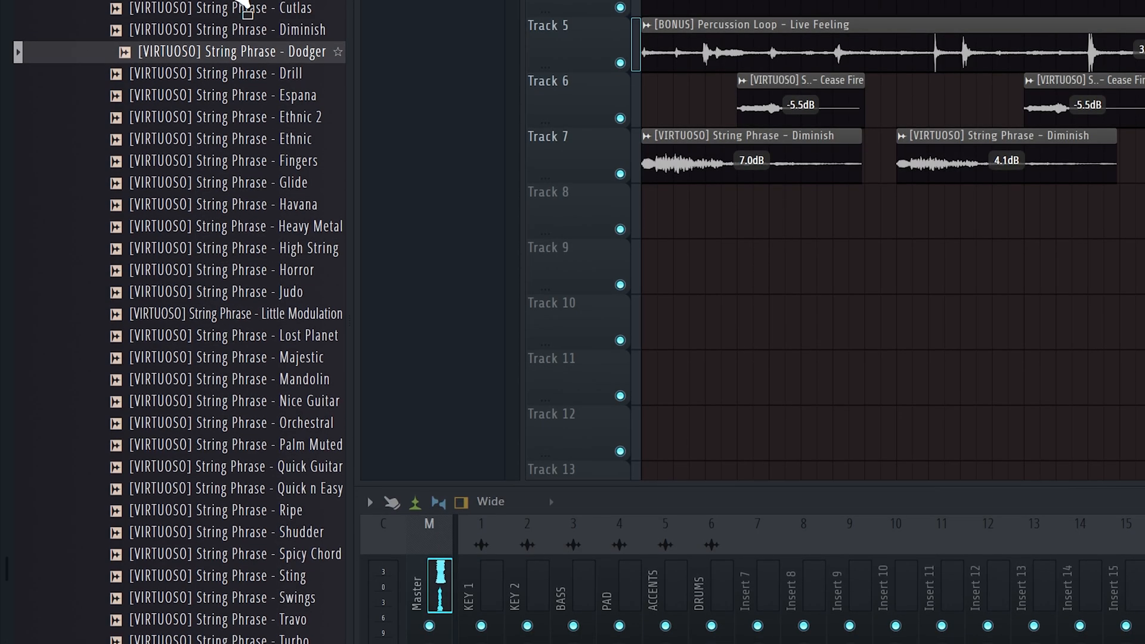
{"action": "scroll", "coordinate": [121, 184], "scroll_direction": "up", "scroll_amount": 1}
{"action": "left_click", "coordinate": [131, 216]}
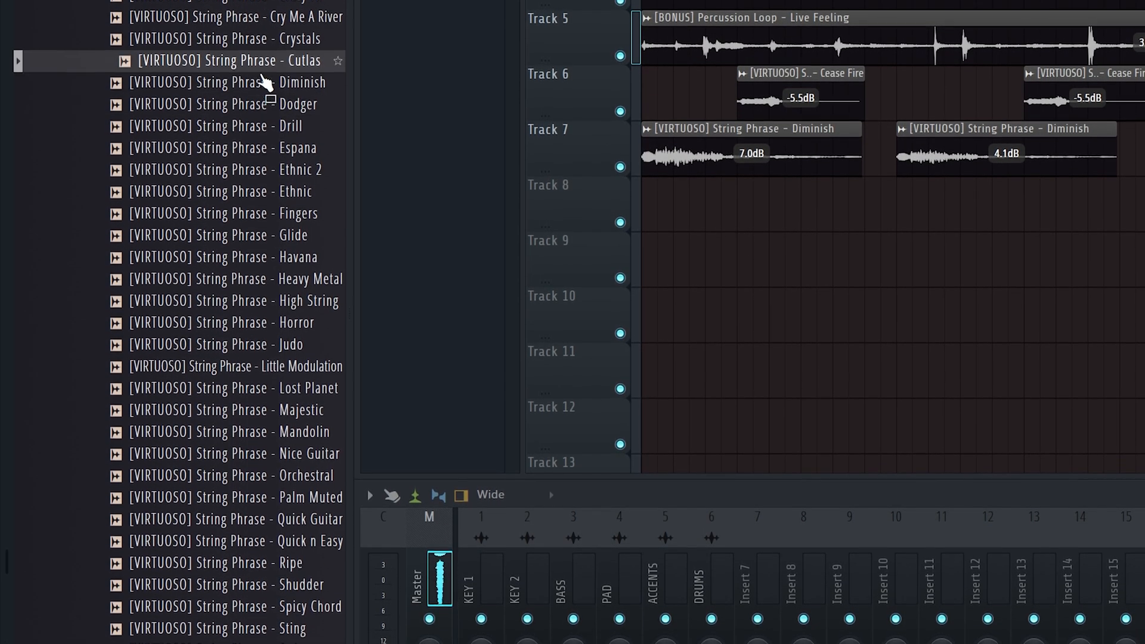
{"action": "left_click", "coordinate": [249, 431]}
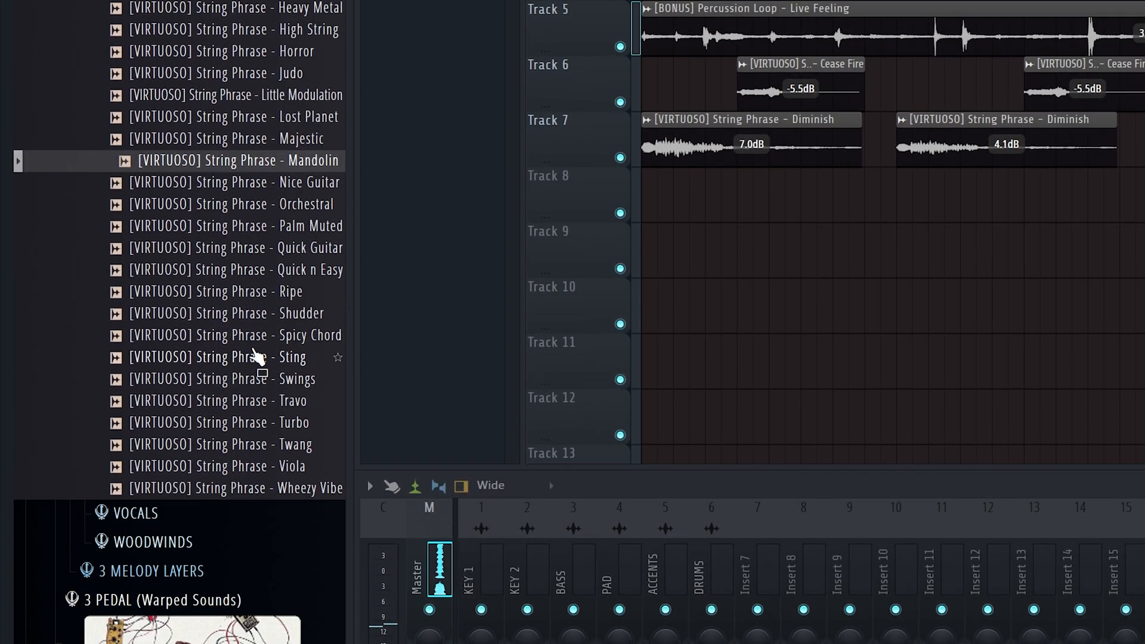
Step: Audition flute samples in the VIRTUOSO woodwind phrases folder, including Legendary Flute and Lost In The Jungle
{"action": "scroll", "coordinate": [255, 227], "scroll_direction": "up", "scroll_amount": 6}
{"action": "left_click", "coordinate": [173, 68]}
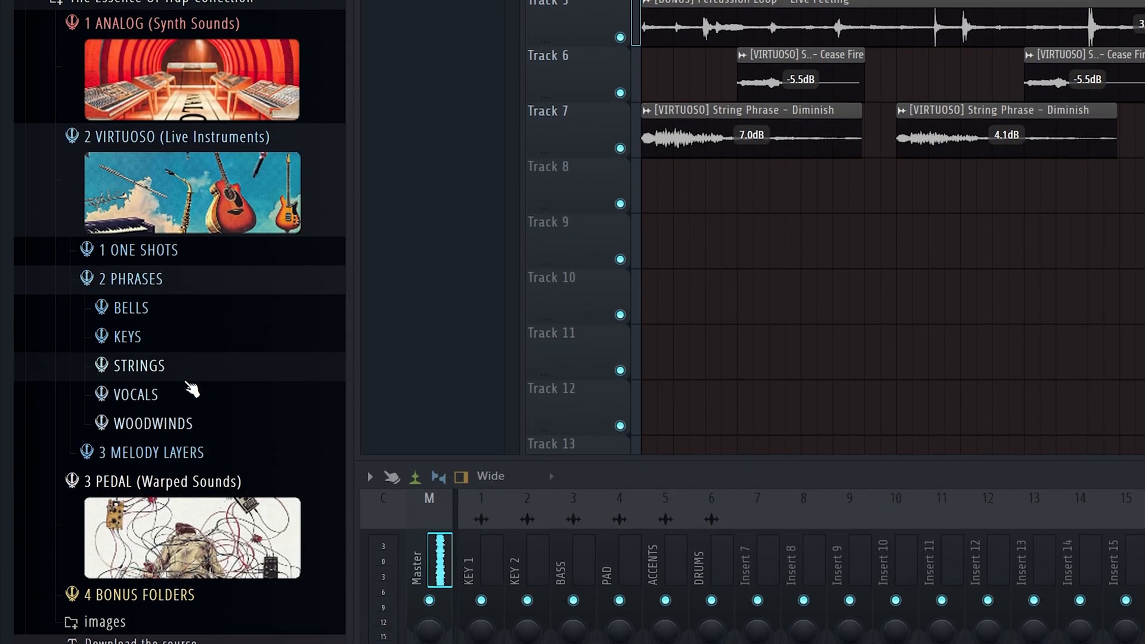
{"action": "left_click", "coordinate": [189, 560]}
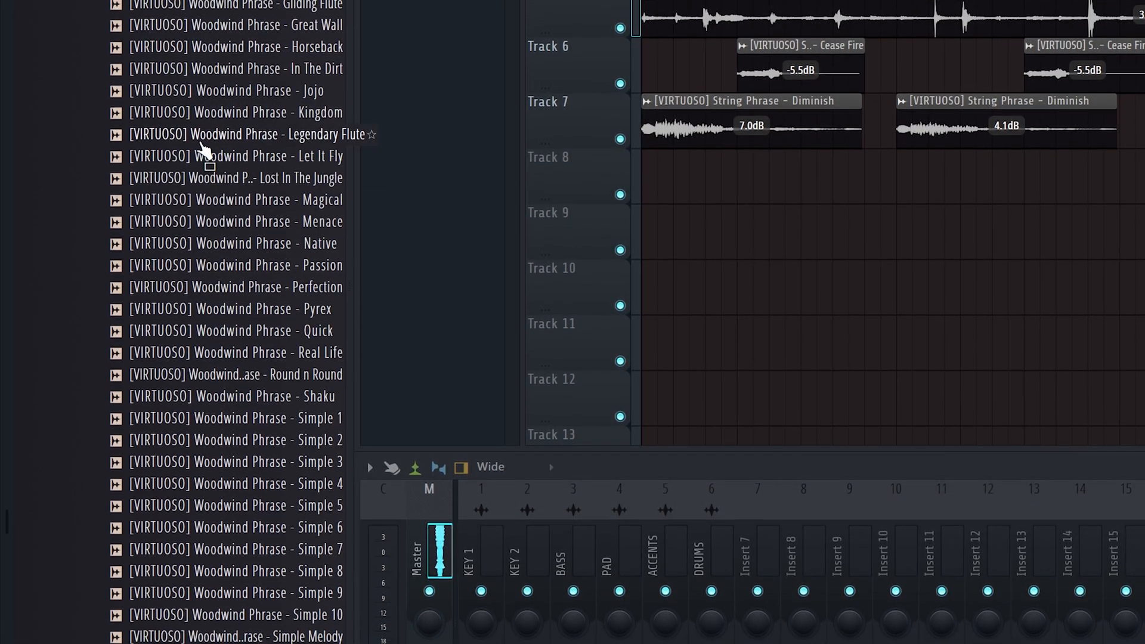
{"action": "left_click", "coordinate": [206, 136]}
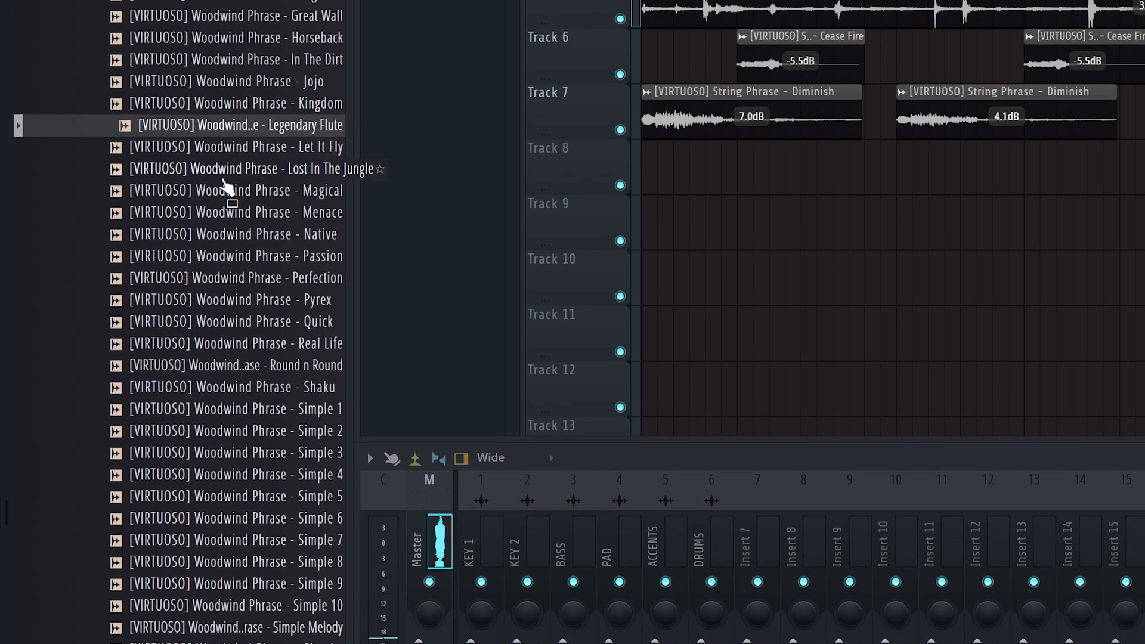
{"action": "left_click", "coordinate": [224, 179]}
{"action": "scroll", "coordinate": [227, 181], "scroll_direction": "up", "scroll_amount": 5}
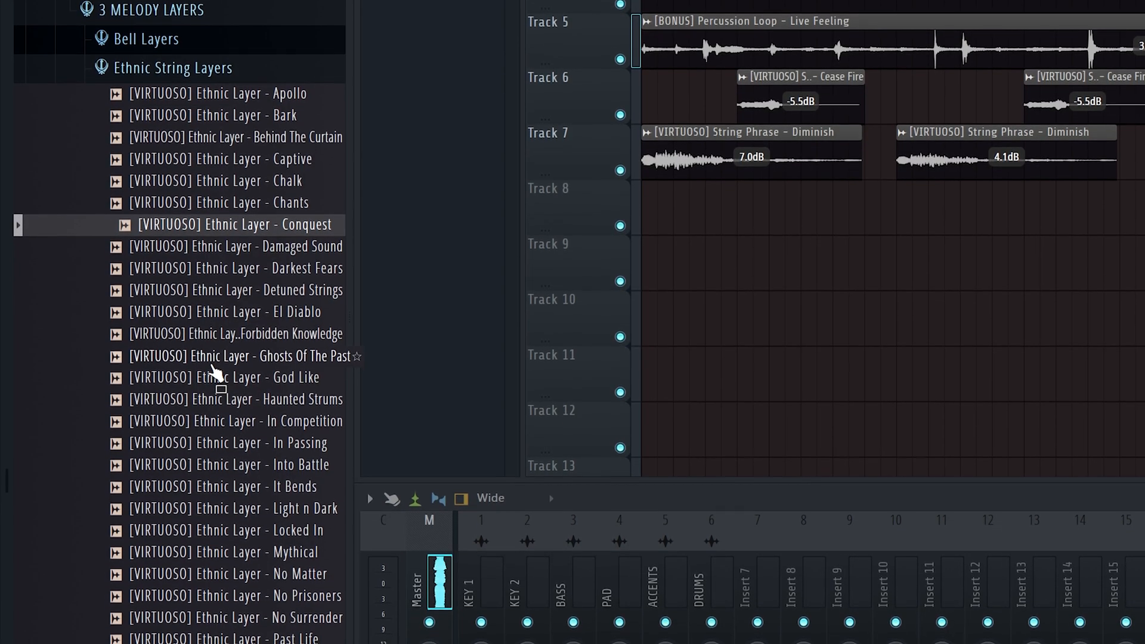
Step: Audition samples from the VIRTUOSO Ethnic String Layers folder, such as God Like and Light n Dark
{"action": "scroll", "coordinate": [146, 376], "scroll_direction": "down", "scroll_amount": 3}
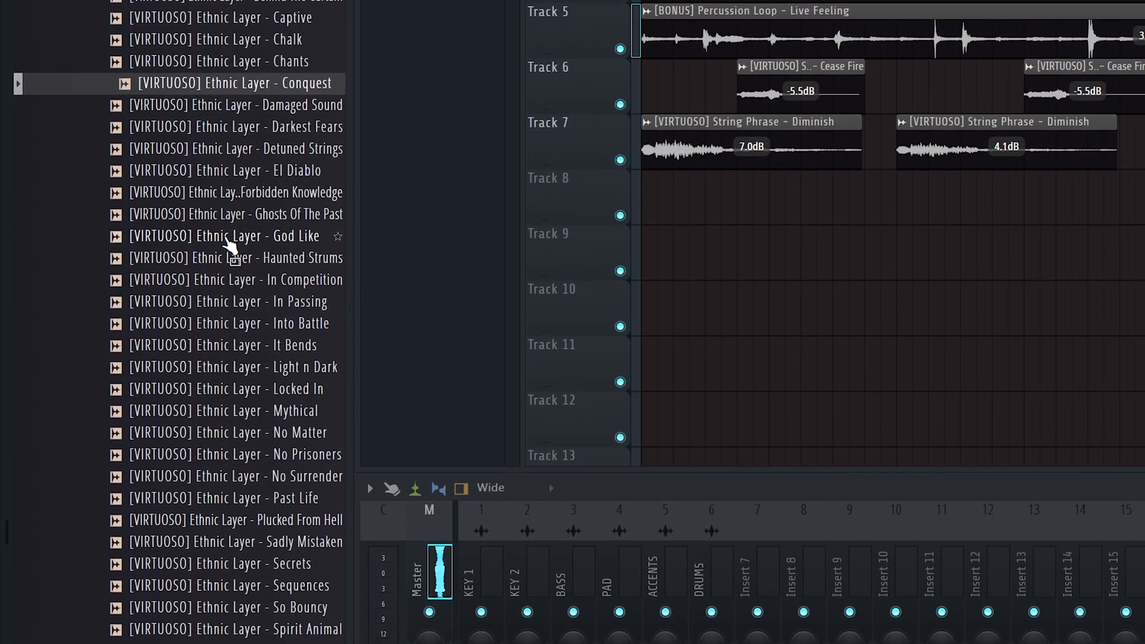
{"action": "left_click", "coordinate": [230, 236]}
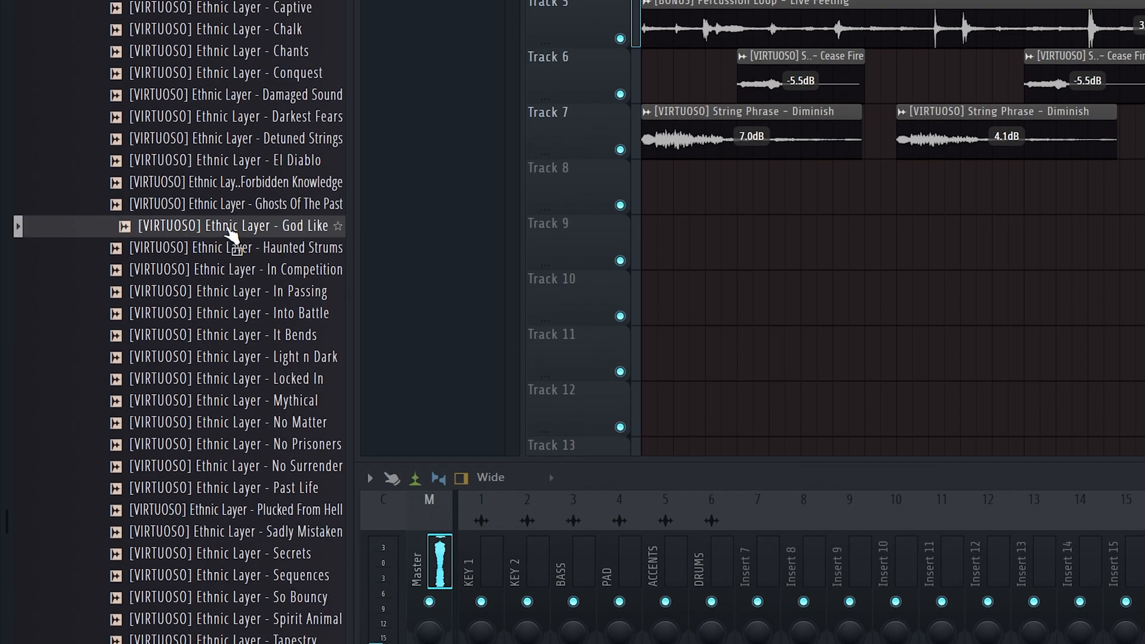
{"action": "scroll", "coordinate": [236, 239], "scroll_direction": "down", "scroll_amount": 4}
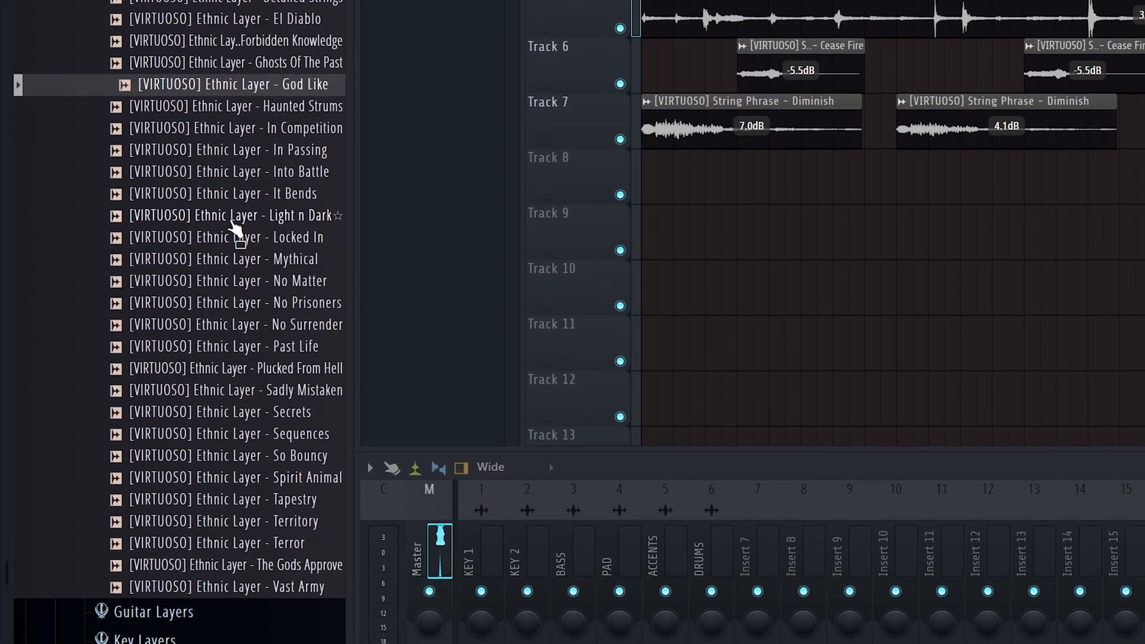
{"action": "left_click", "coordinate": [233, 216]}
{"action": "left_click", "coordinate": [231, 346]}
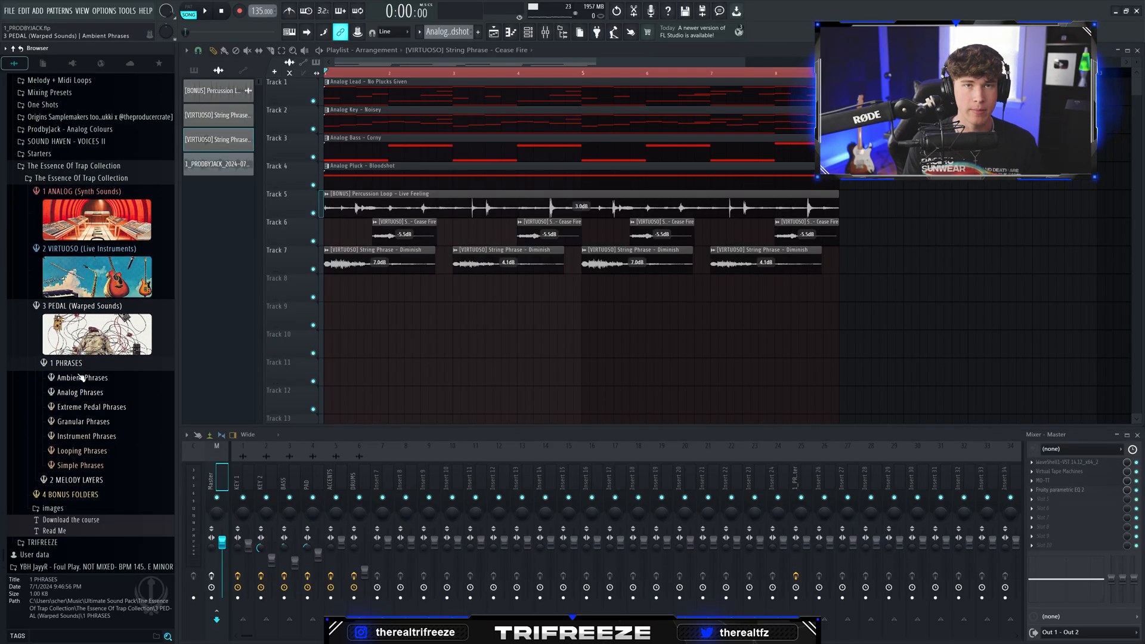
Step: Audition the PEDAL Ambient Phrases samples Angry Trap, High + Granules and Pedals
{"action": "left_click", "coordinate": [80, 378]}
{"action": "left_click", "coordinate": [227, 313]}
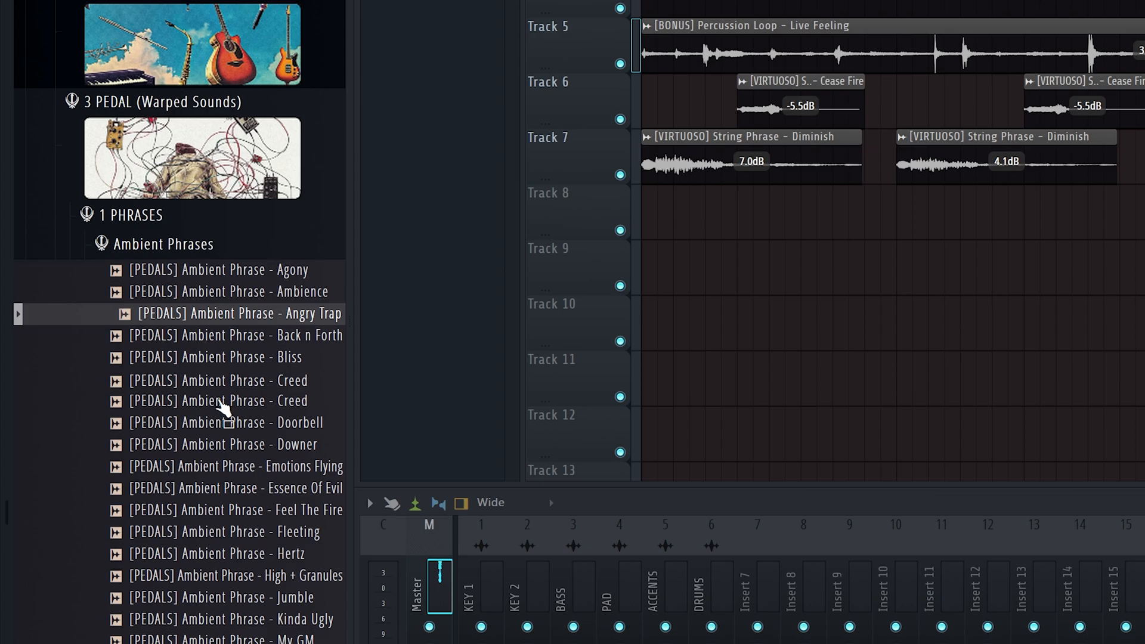
{"action": "scroll", "coordinate": [226, 409], "scroll_direction": "down", "scroll_amount": 4}
{"action": "left_click", "coordinate": [234, 326]}
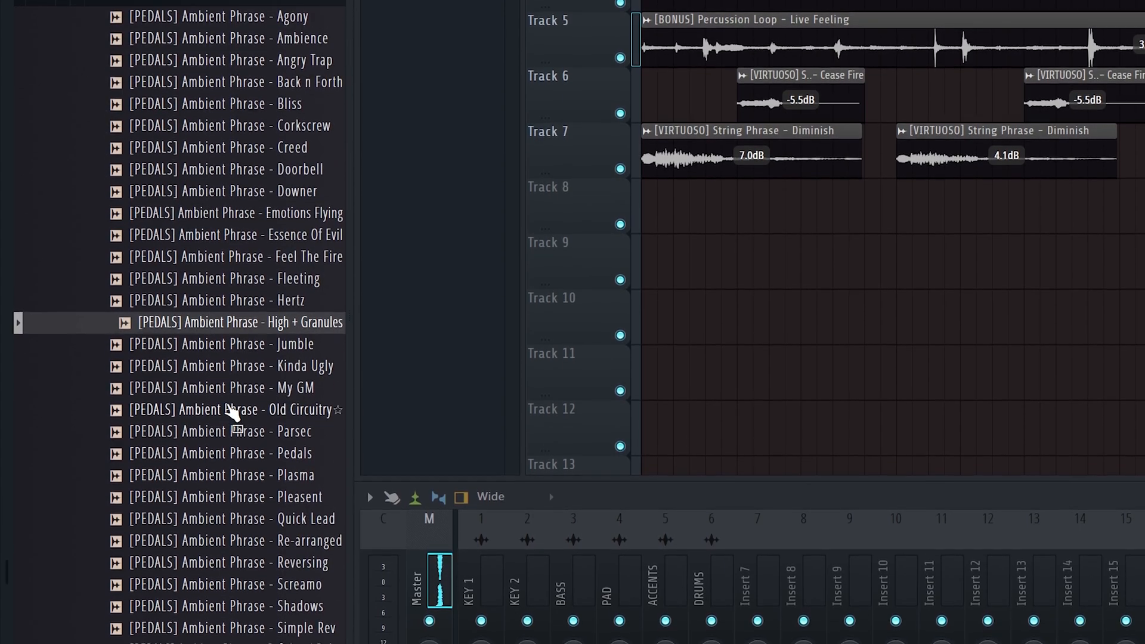
{"action": "left_click", "coordinate": [230, 450]}
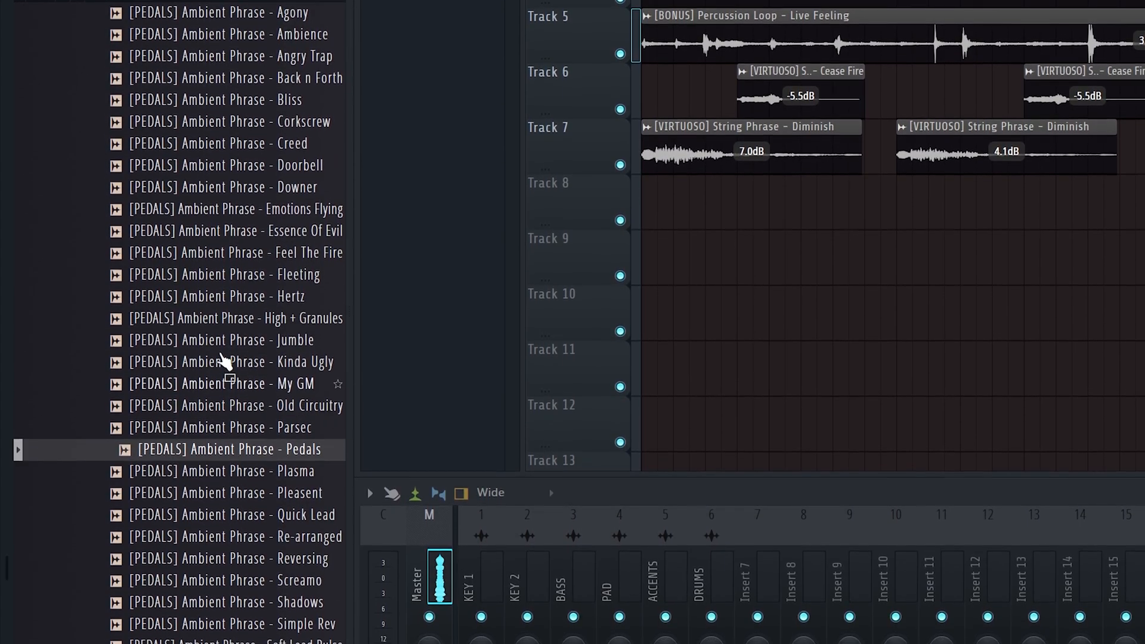
{"action": "left_click", "coordinate": [181, 1]}
Step: Audition samples in the PEDAL Analog Phrases folder, including Easy Phrase and Lovely Arp
{"action": "left_click", "coordinate": [181, 404]}
{"action": "left_click", "coordinate": [186, 333]}
{"action": "scroll", "coordinate": [194, 322], "scroll_direction": "down", "scroll_amount": 3}
{"action": "left_click", "coordinate": [200, 315]}
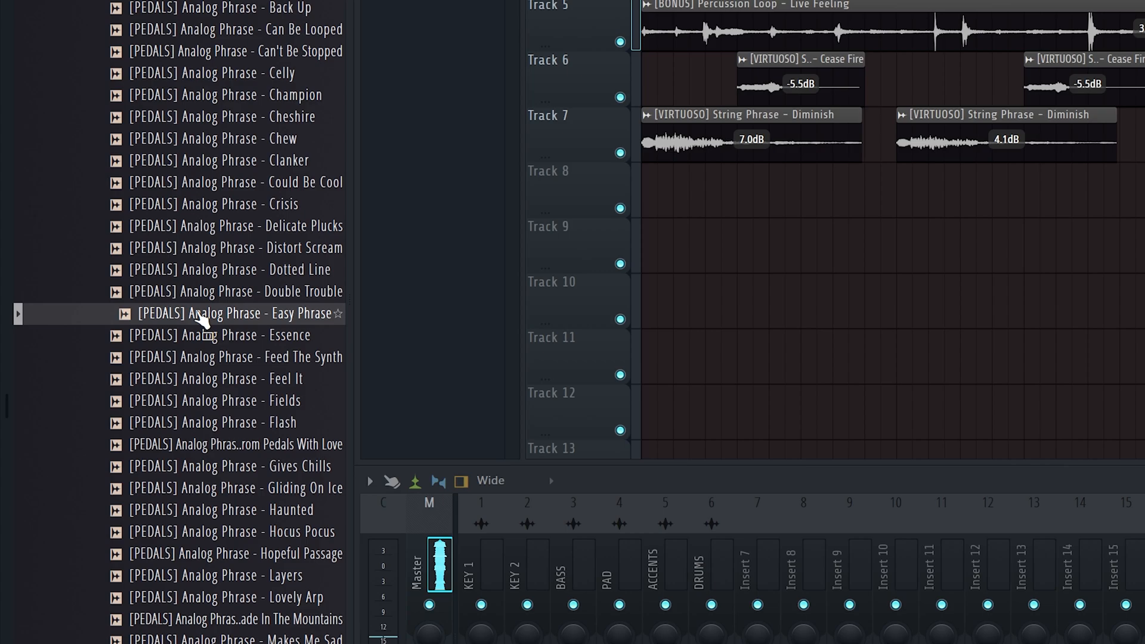
{"action": "scroll", "coordinate": [203, 319], "scroll_direction": "down", "scroll_amount": 2}
{"action": "left_click", "coordinate": [227, 333]}
{"action": "left_click", "coordinate": [230, 465]}
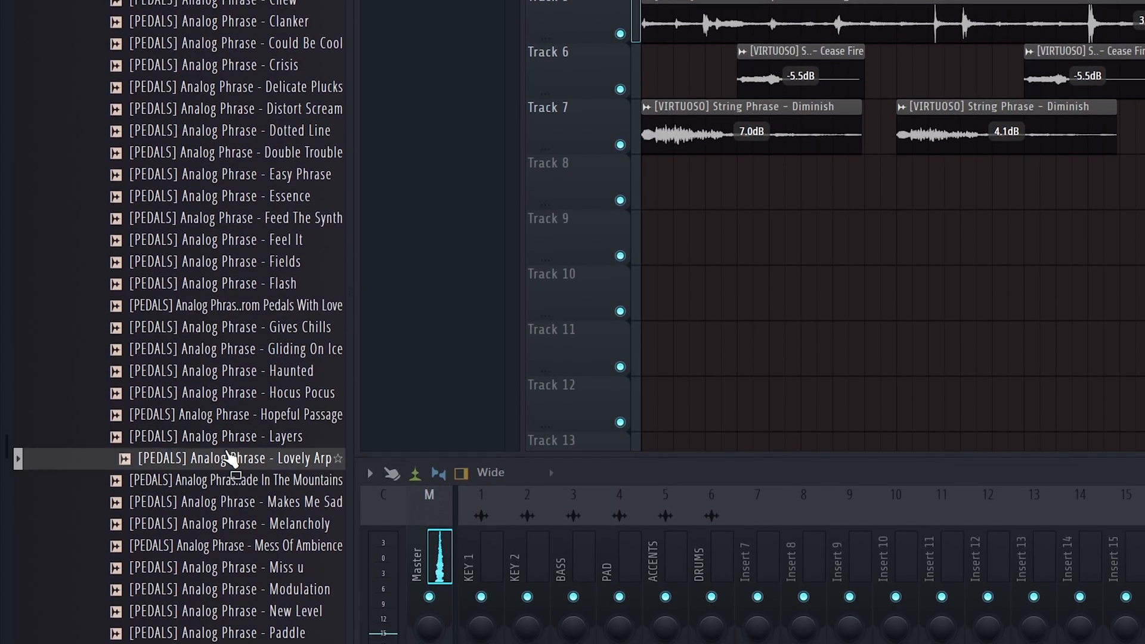
{"action": "scroll", "coordinate": [230, 453], "scroll_direction": "down", "scroll_amount": 2}
{"action": "left_click", "coordinate": [231, 454]}
{"action": "scroll", "coordinate": [195, 173], "scroll_direction": "up", "scroll_amount": 6}
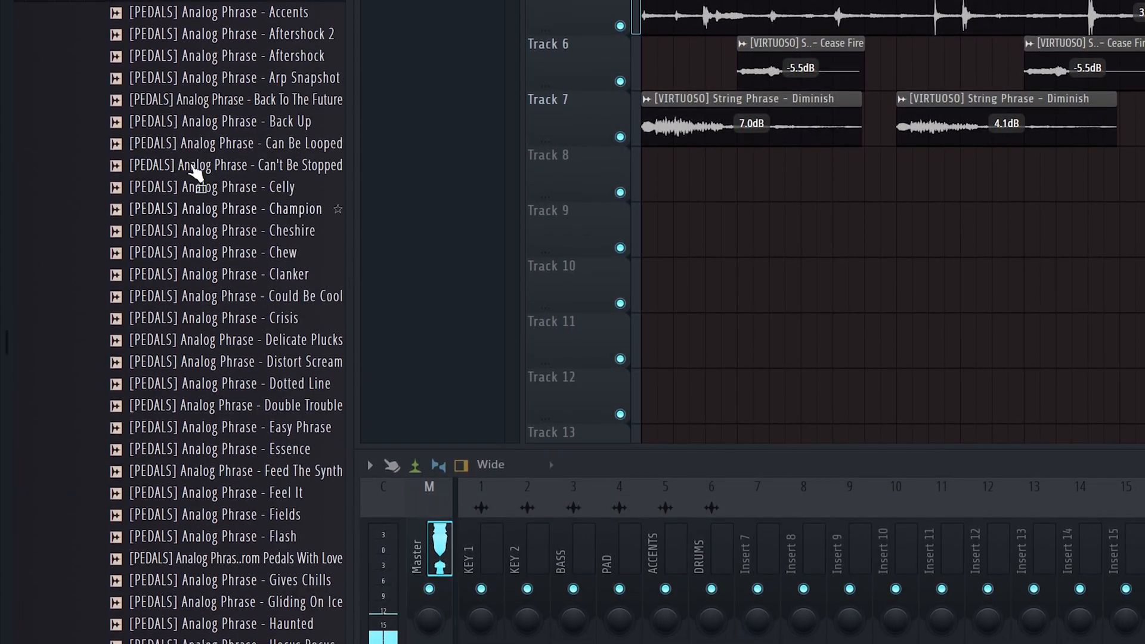
{"action": "left_click", "coordinate": [181, 1]}
Step: Audition the PEDAL Granular Phrases samples Mood, Random Glitch and Screech
{"action": "left_click", "coordinate": [179, 438]}
{"action": "scroll", "coordinate": [206, 335], "scroll_direction": "down", "scroll_amount": 5}
{"action": "left_click", "coordinate": [212, 312]}
{"action": "scroll", "coordinate": [222, 349], "scroll_direction": "down", "scroll_amount": 2}
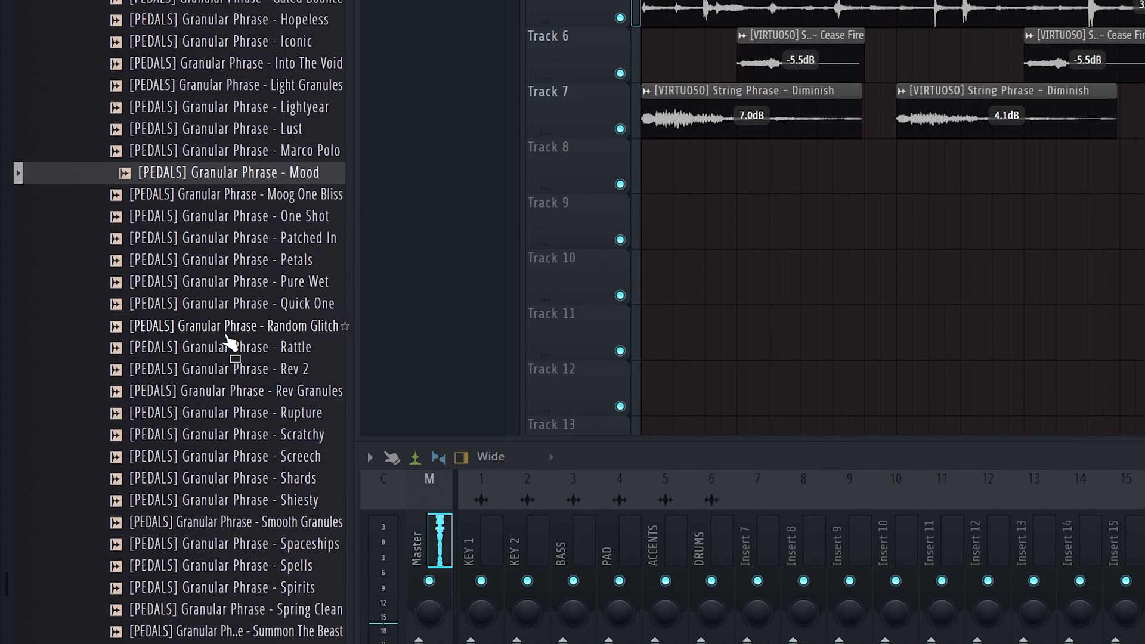
{"action": "left_click", "coordinate": [229, 331]}
{"action": "scroll", "coordinate": [231, 326], "scroll_direction": "down", "scroll_amount": 2}
{"action": "left_click", "coordinate": [230, 325]}
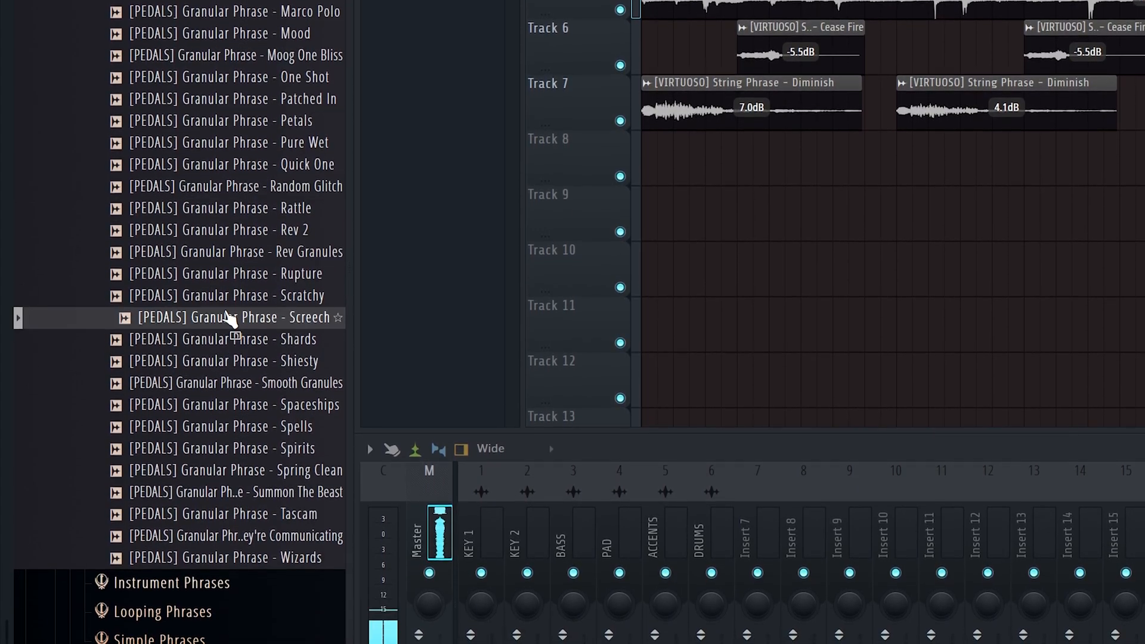
{"action": "scroll", "coordinate": [228, 317], "scroll_direction": "up", "scroll_amount": 6}
{"action": "left_click", "coordinate": [162, 2]}
Step: Browse the bonus MIDI loops, percussion loops and starters, auditioning samples such as Knock Knock and Execute
{"action": "left_click", "coordinate": [157, 191]}
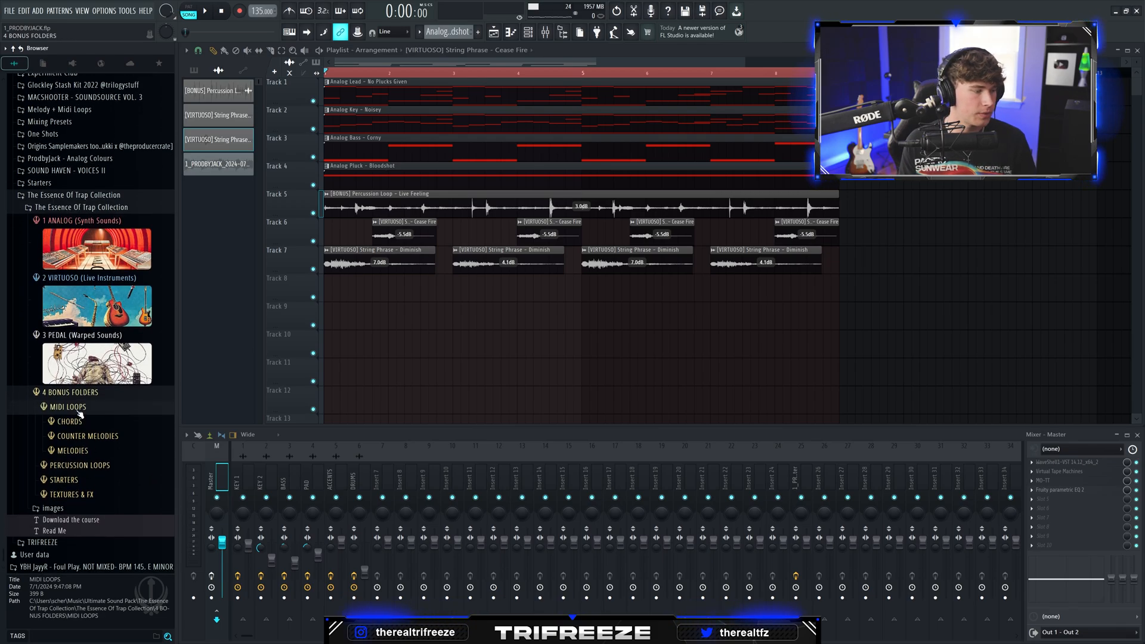
{"action": "left_click", "coordinate": [79, 411]}
{"action": "left_click", "coordinate": [82, 422]}
{"action": "left_click", "coordinate": [101, 303]}
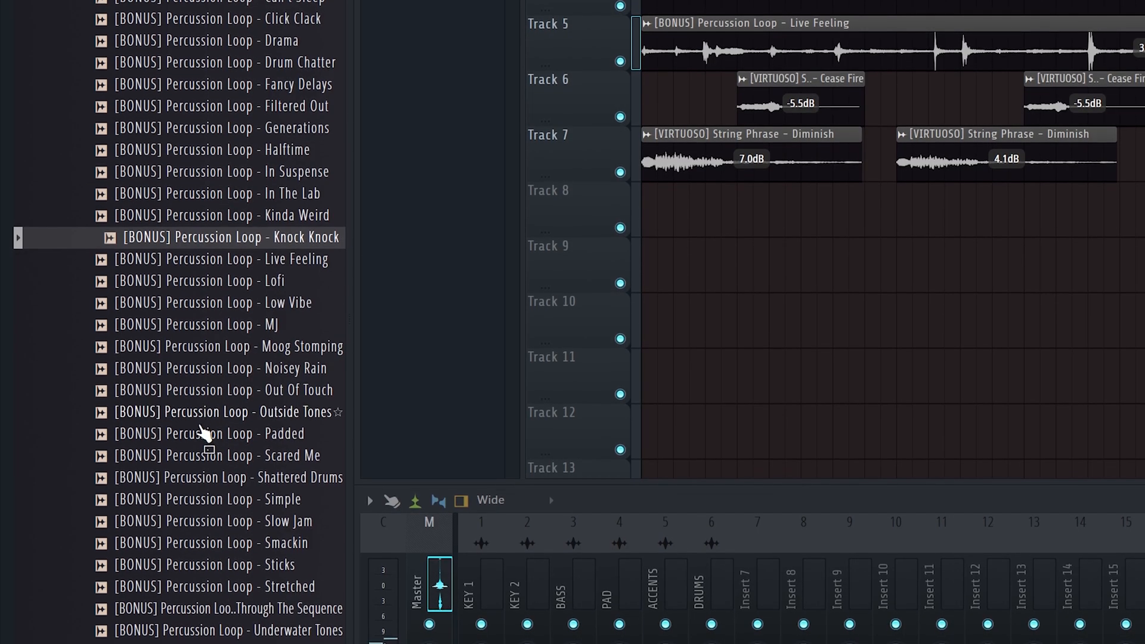
{"action": "left_click", "coordinate": [102, 391]}
{"action": "scroll", "coordinate": [172, 85], "scroll_direction": "up", "scroll_amount": 3}
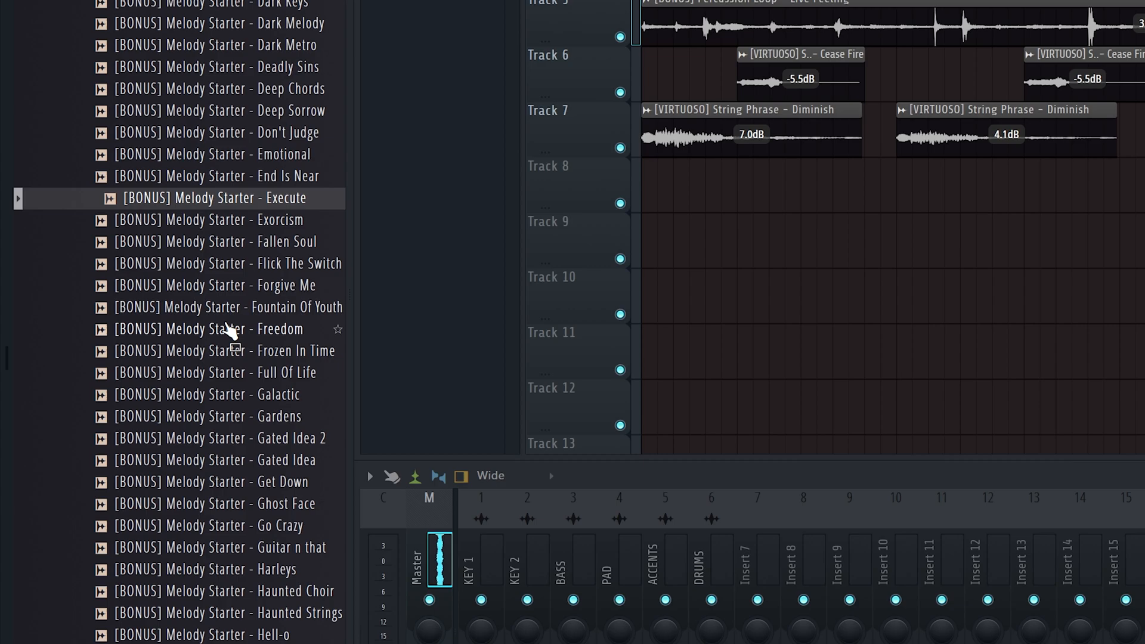
{"action": "scroll", "coordinate": [223, 316], "scroll_direction": "up", "scroll_amount": 5}
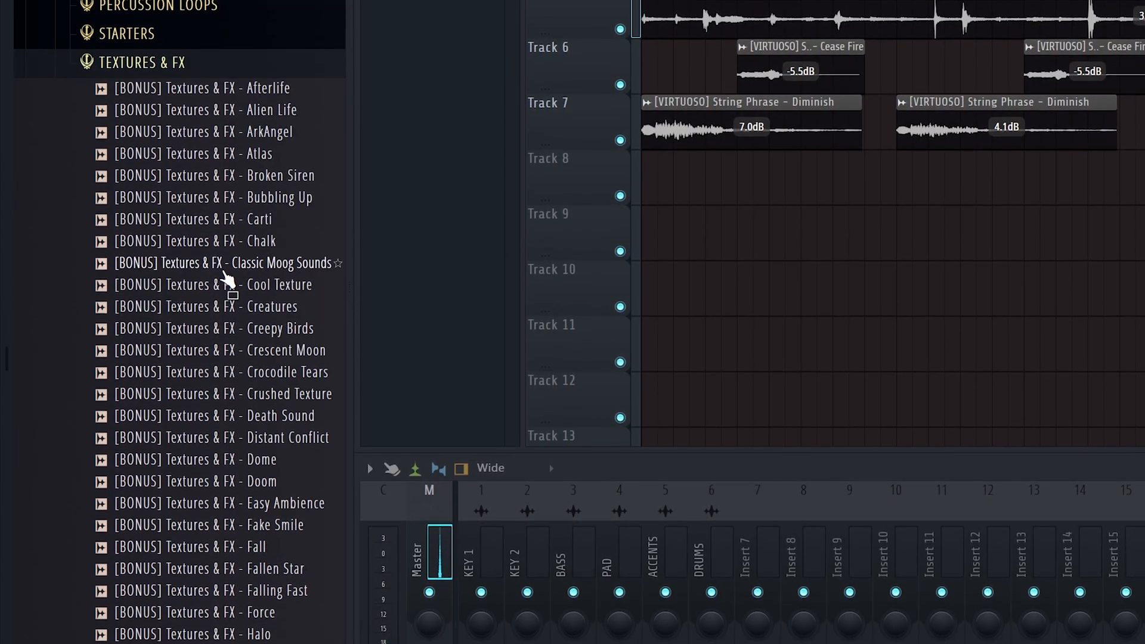
Step: Audition samples in the bonus Textures & FX folder, including Easy Ambience, Jackal, Off Button and Plan A
{"action": "scroll", "coordinate": [224, 280], "scroll_direction": "down", "scroll_amount": 4}
{"action": "scroll", "coordinate": [228, 267], "scroll_direction": "down", "scroll_amount": 5}
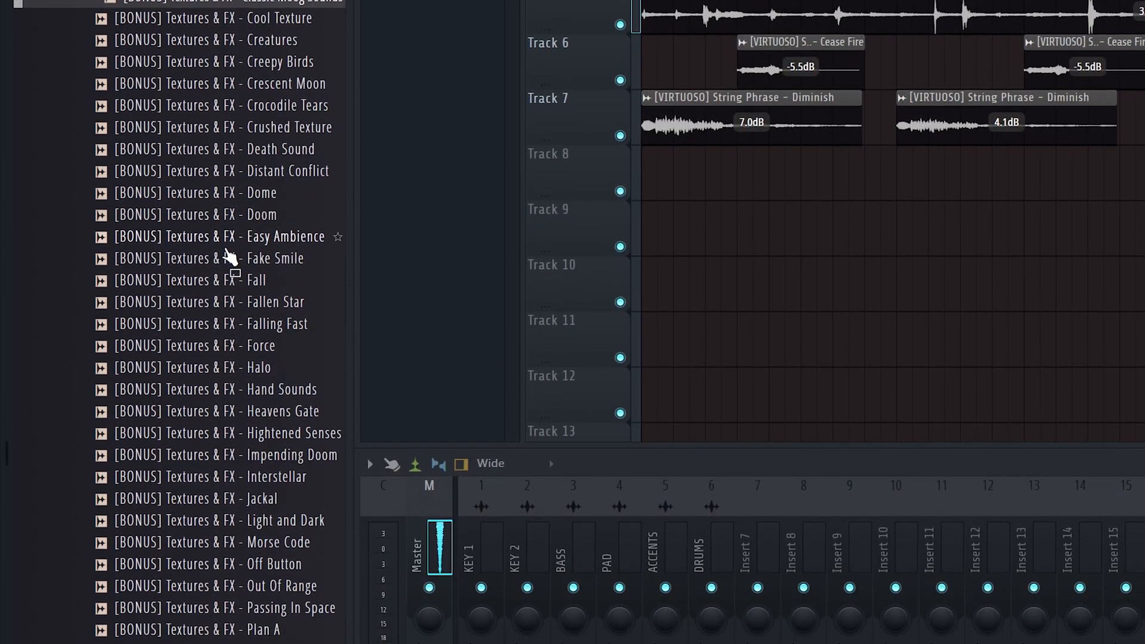
{"action": "left_click", "coordinate": [230, 236]}
{"action": "left_click", "coordinate": [234, 497]}
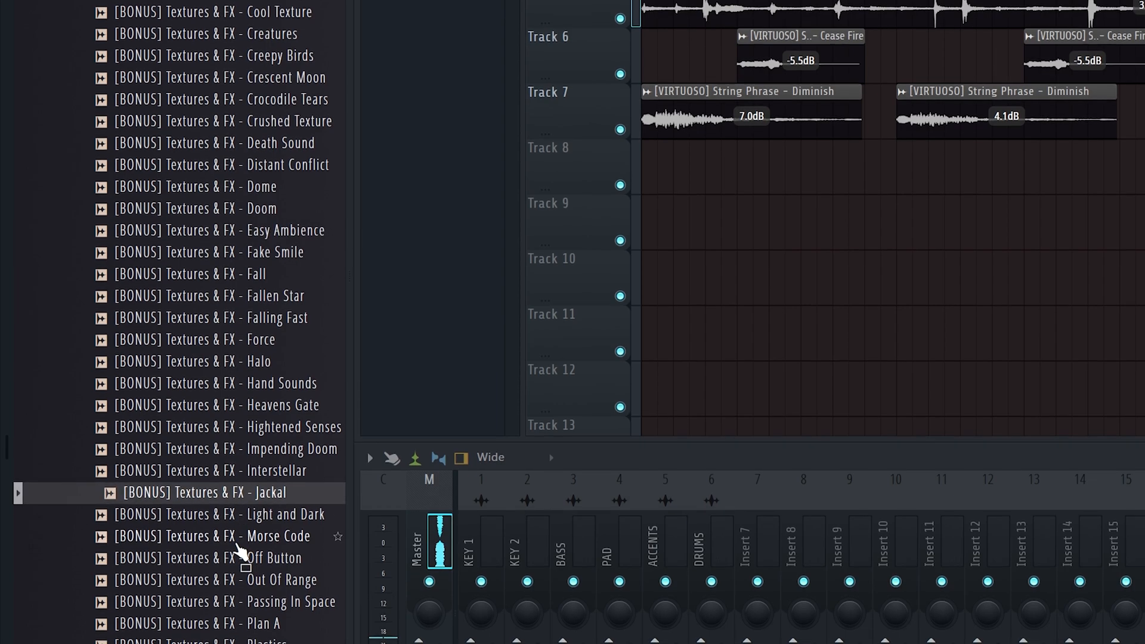
{"action": "left_click", "coordinate": [235, 562]}
{"action": "left_click", "coordinate": [232, 622]}
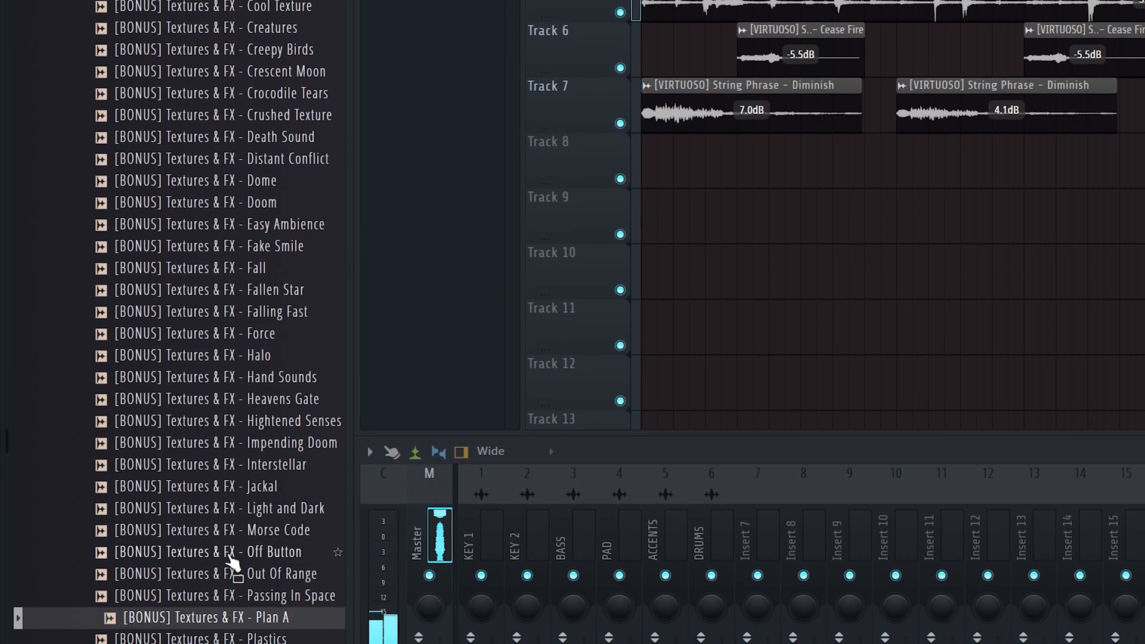
{"action": "scroll", "coordinate": [205, 137], "scroll_direction": "up", "scroll_amount": 5}
Step: Collapse the sample collection folders and compare the melody's playback with SoundShifter transposing by 1 and 0 semitones
{"action": "left_click", "coordinate": [200, 89]}
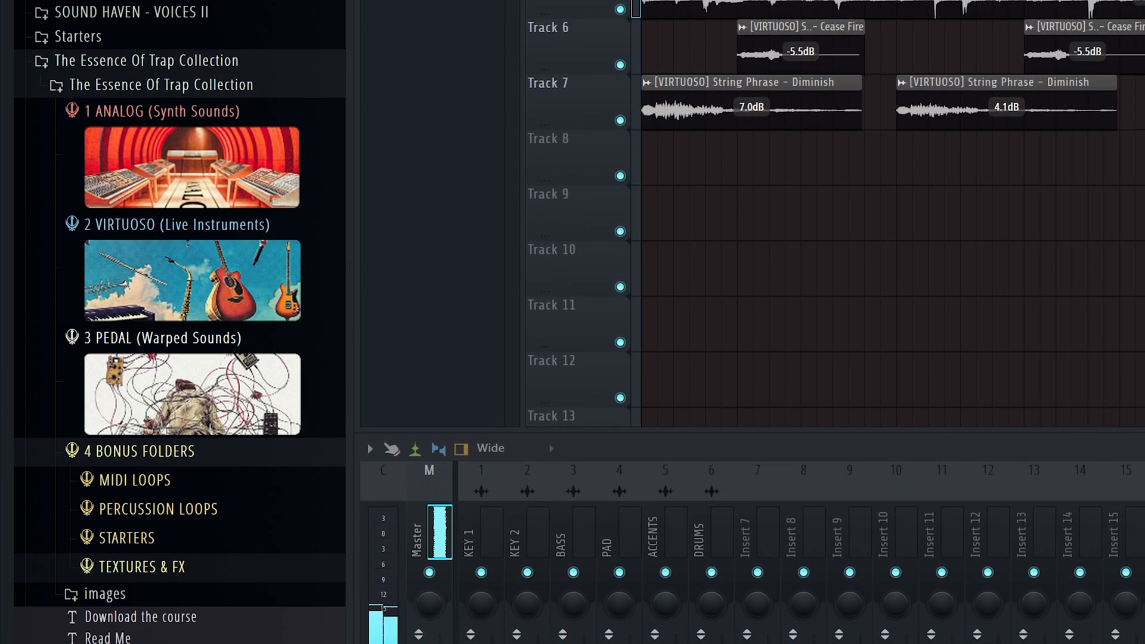
{"action": "left_click", "coordinate": [166, 452]}
{"action": "left_click", "coordinate": [183, 197]}
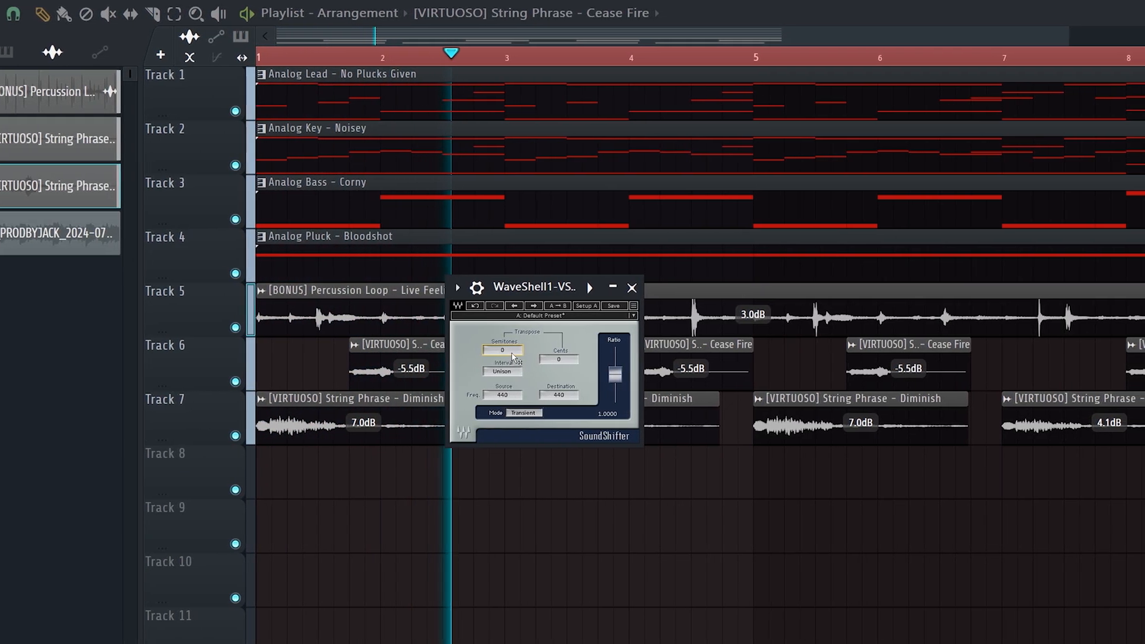
{"action": "key", "text": "space"}
{"action": "key", "text": "space"}
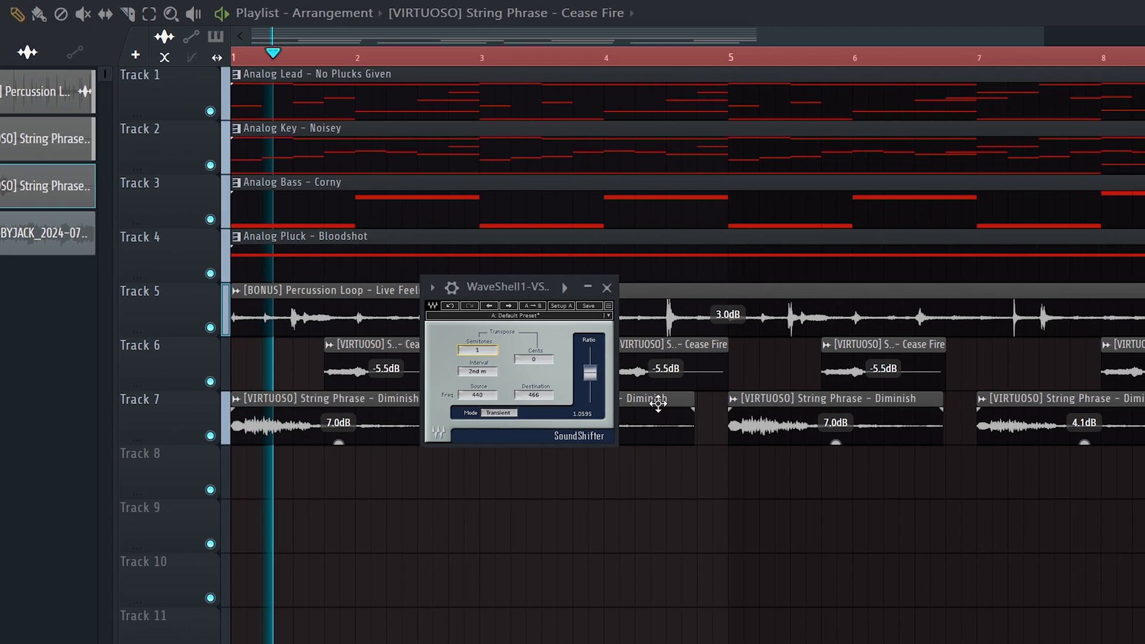
{"action": "left_click_drag", "start_coordinate": [499, 355], "coordinate": [500, 352]}
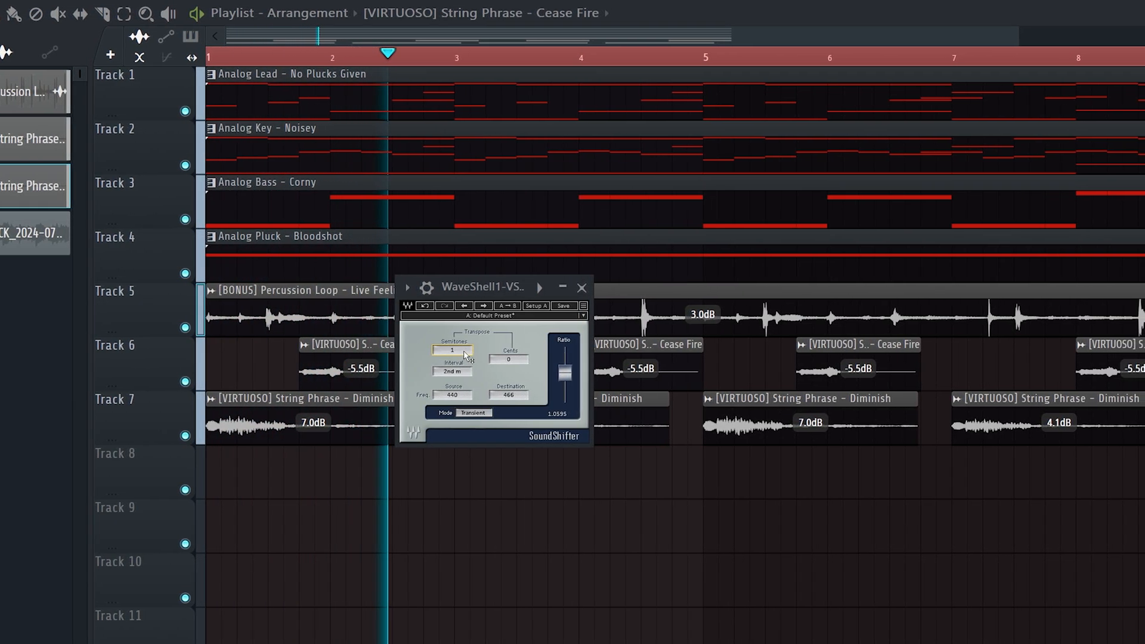
{"action": "key", "text": "space"}
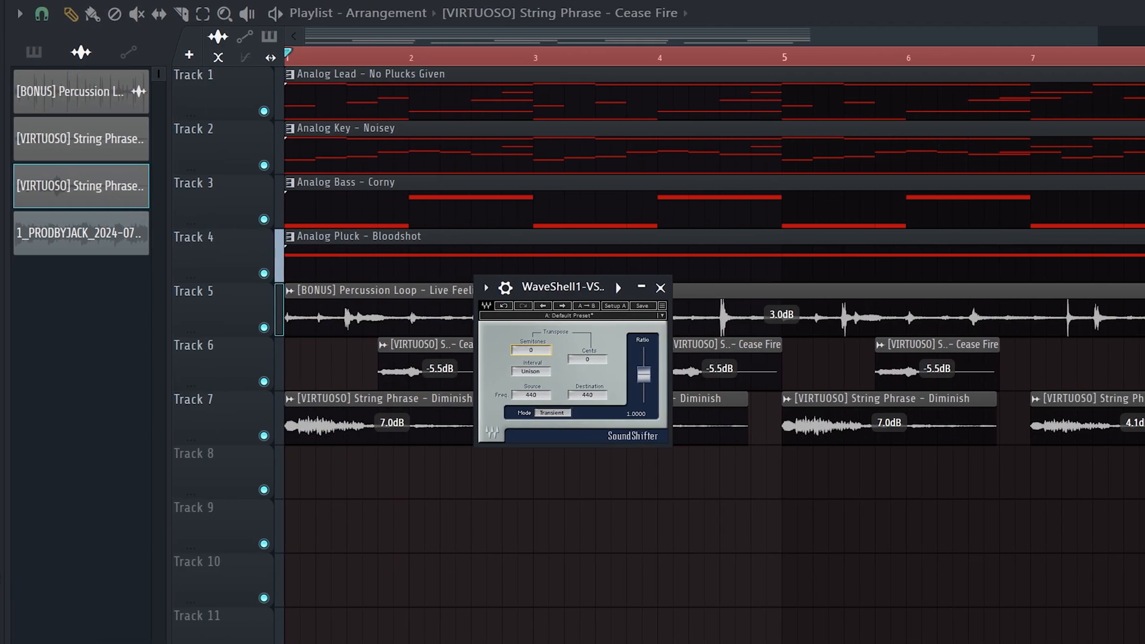
{"action": "key", "text": "space"}
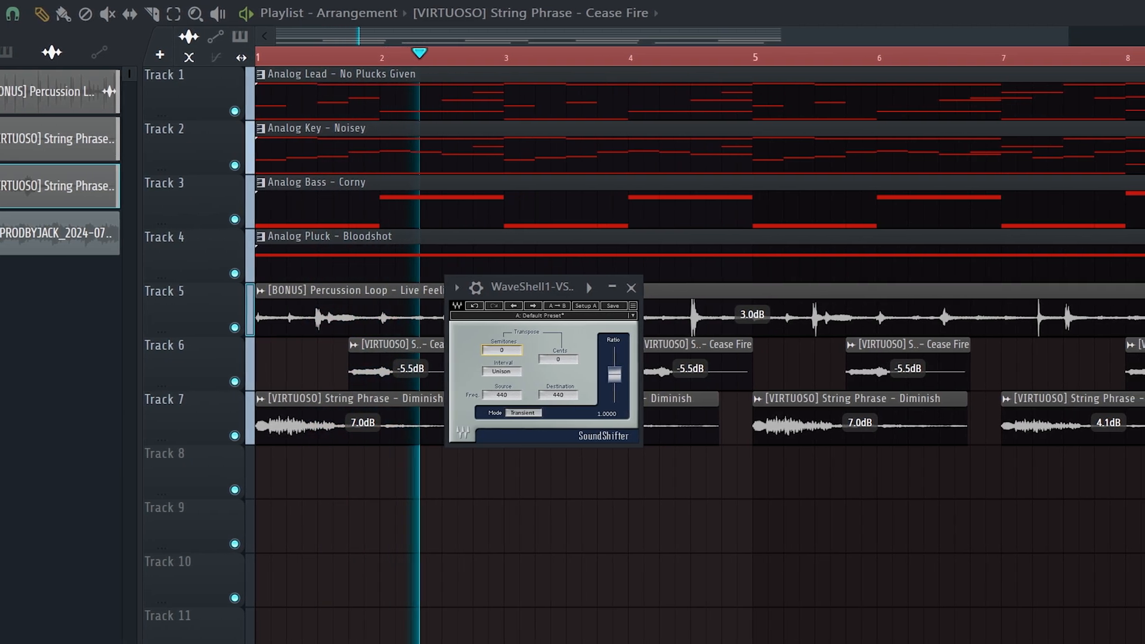
{"action": "key", "text": "space"}
{"action": "left_click_drag", "start_coordinate": [491, 351], "coordinate": [490, 356]}
{"action": "left_click", "coordinate": [511, 290]}
{"action": "key", "text": "space"}
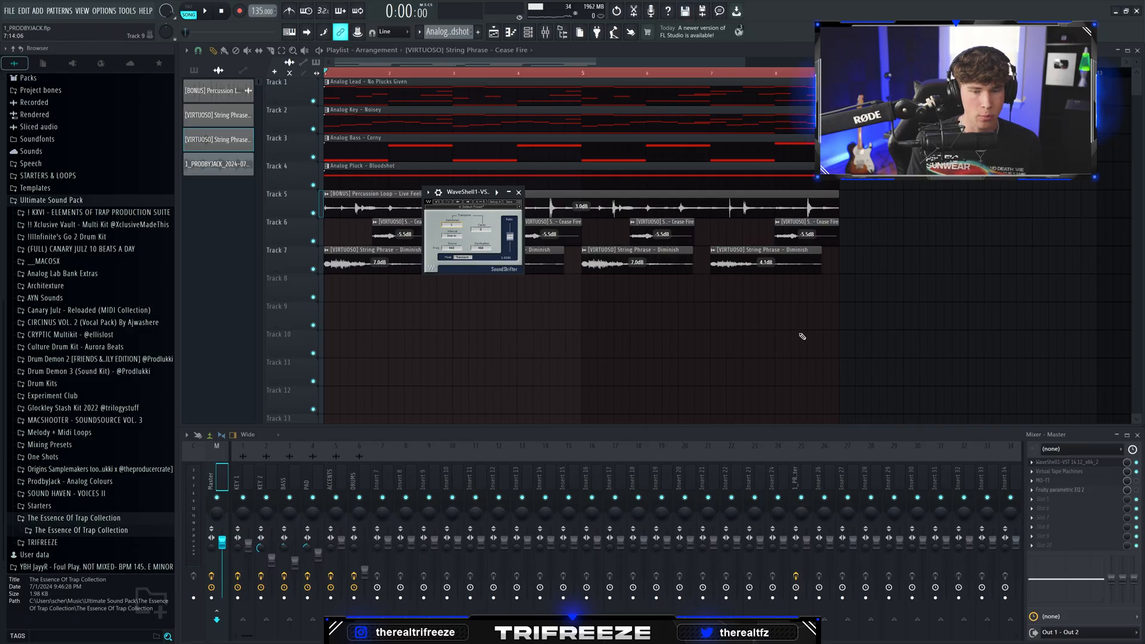
Step: Open Virtual Tape Machines on the master, examine its noise reduction, wow and flutter and calibration settings during playback, and close it
{"action": "left_click", "coordinate": [1087, 463]}
{"action": "left_click", "coordinate": [1076, 472]}
{"action": "left_click_drag", "start_coordinate": [379, 116], "coordinate": [540, 146]}
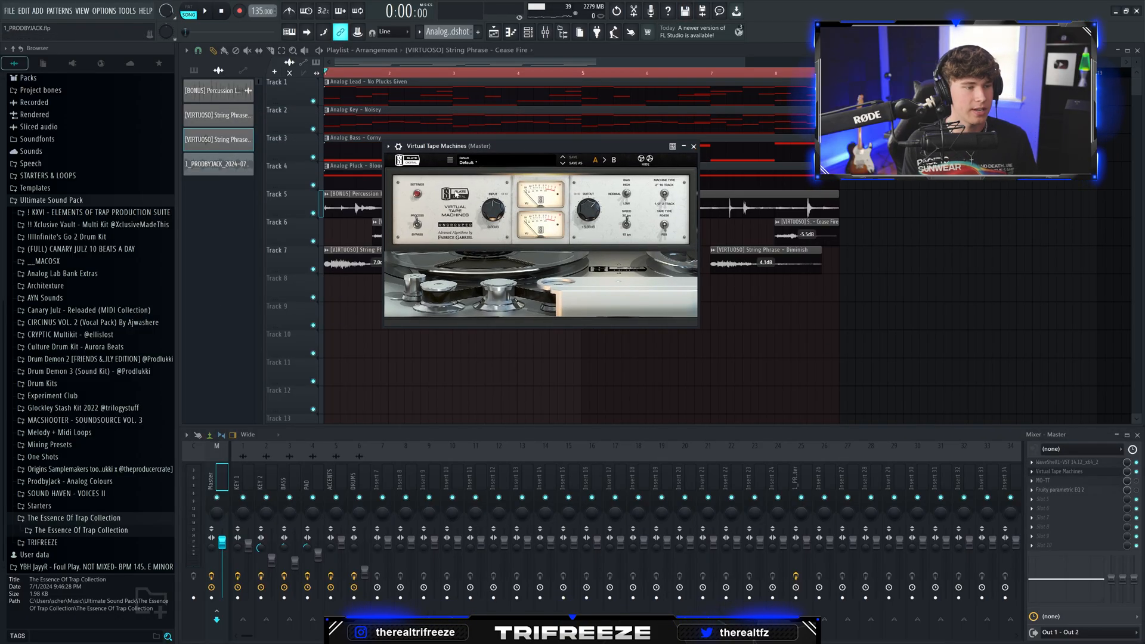
{"action": "left_click", "coordinate": [418, 194]}
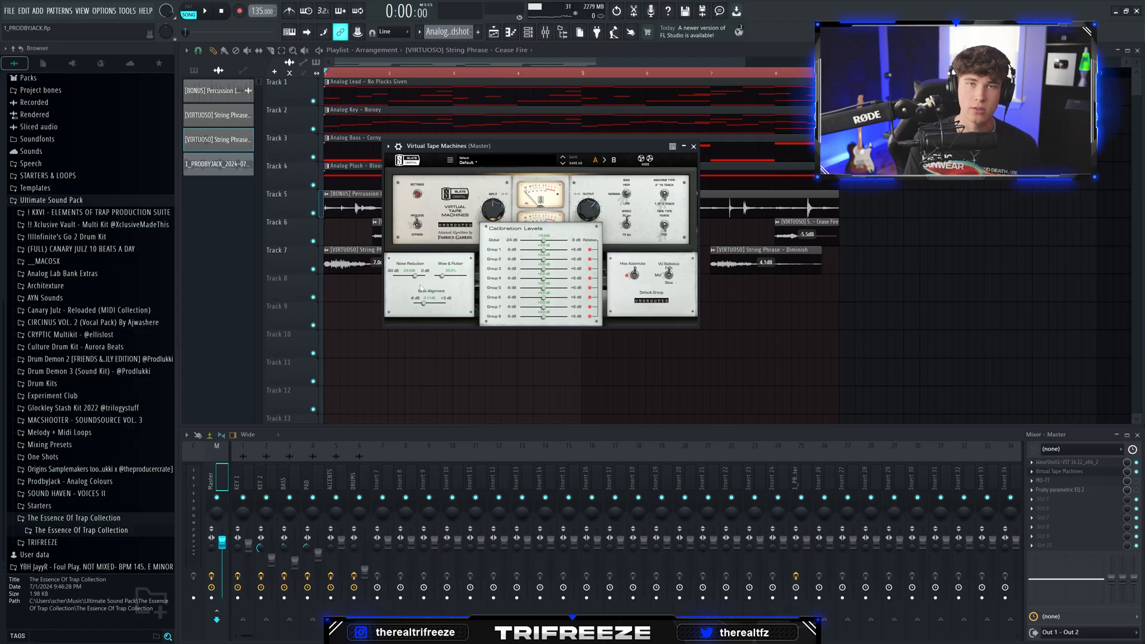
{"action": "left_click_drag", "start_coordinate": [489, 146], "coordinate": [595, 198]}
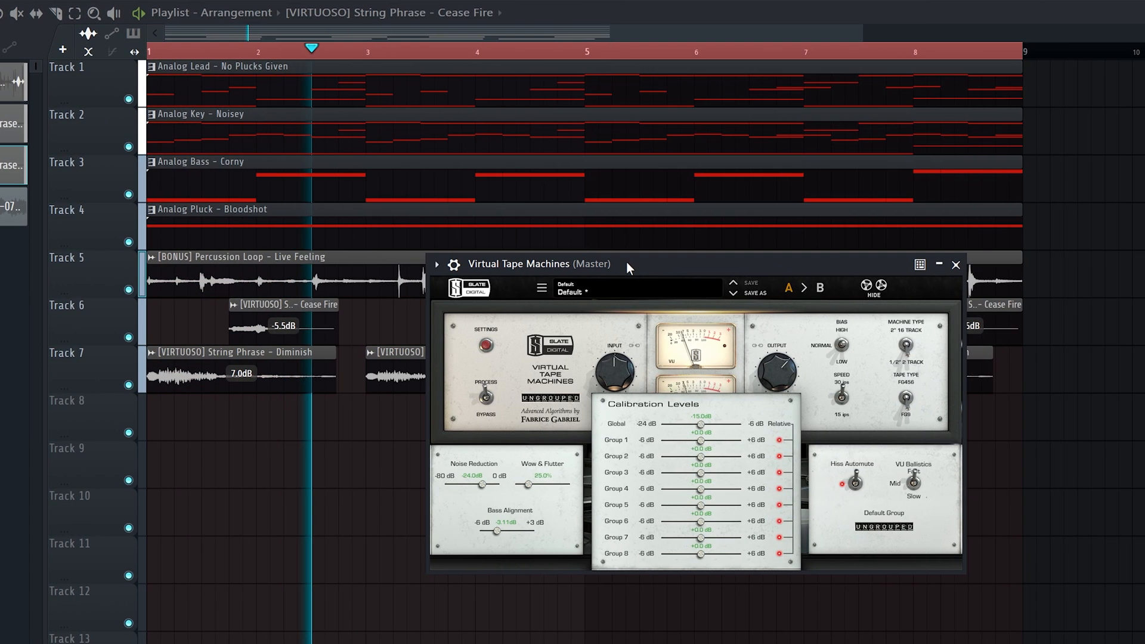
{"action": "left_click_drag", "start_coordinate": [640, 266], "coordinate": [725, 282]}
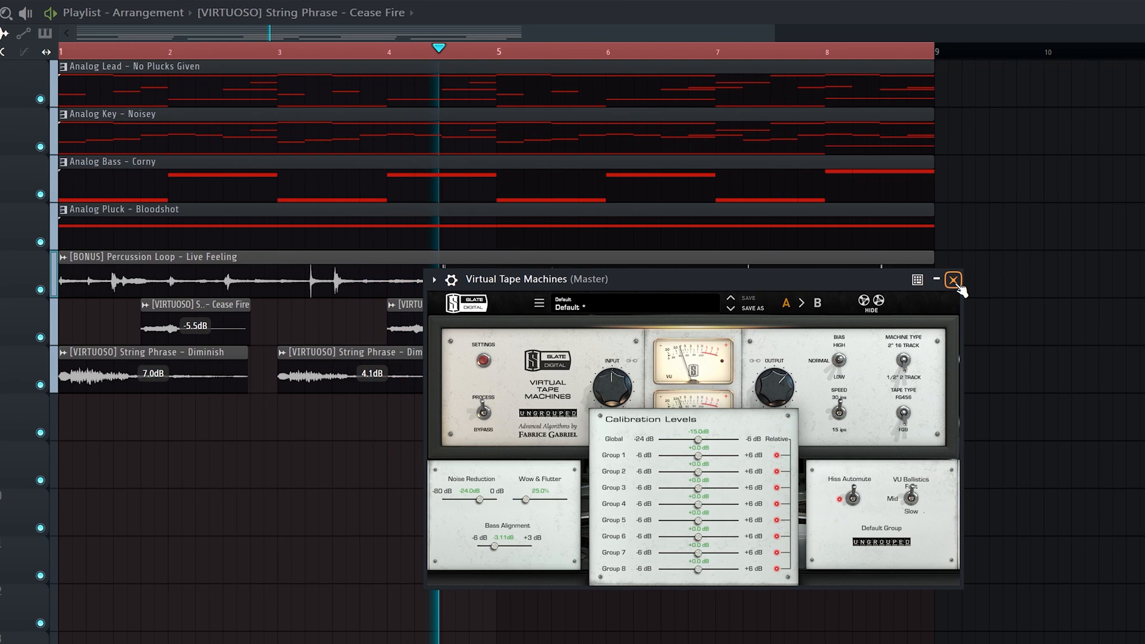
{"action": "left_click", "coordinate": [954, 280]}
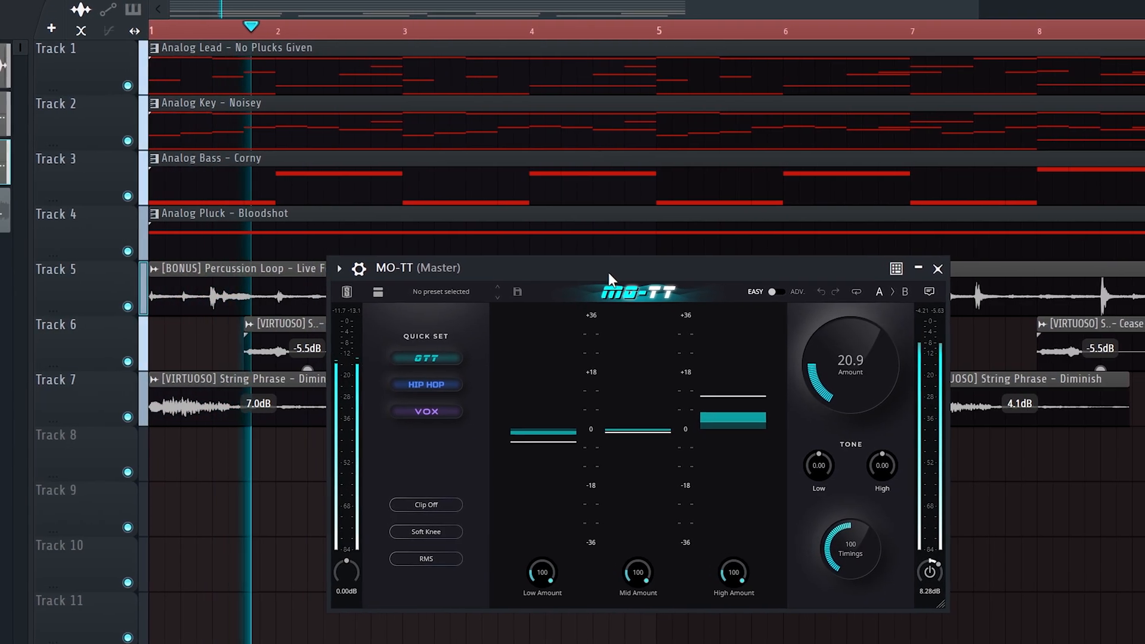
Step: Review MO-TT on the master, and sweep a narrow boost on band 6 of Fruity parametric EQ 2 into a slight upper-mid cut
{"action": "left_click_drag", "start_coordinate": [608, 273], "coordinate": [589, 334]}
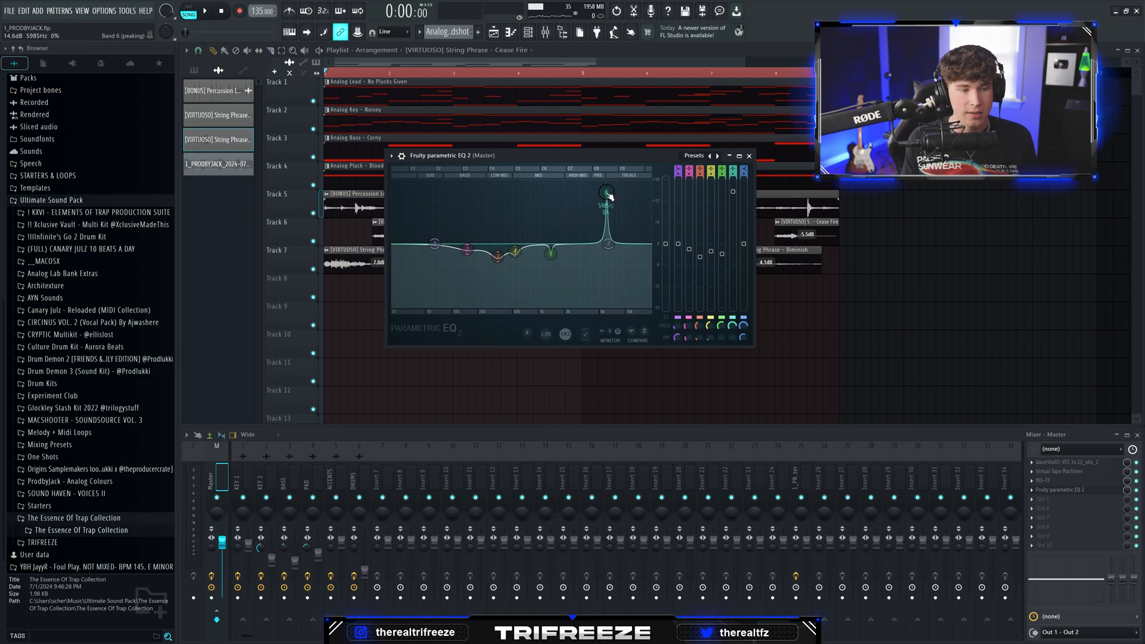
{"action": "scroll", "coordinate": [606, 193], "scroll_direction": "up", "scroll_amount": 3}
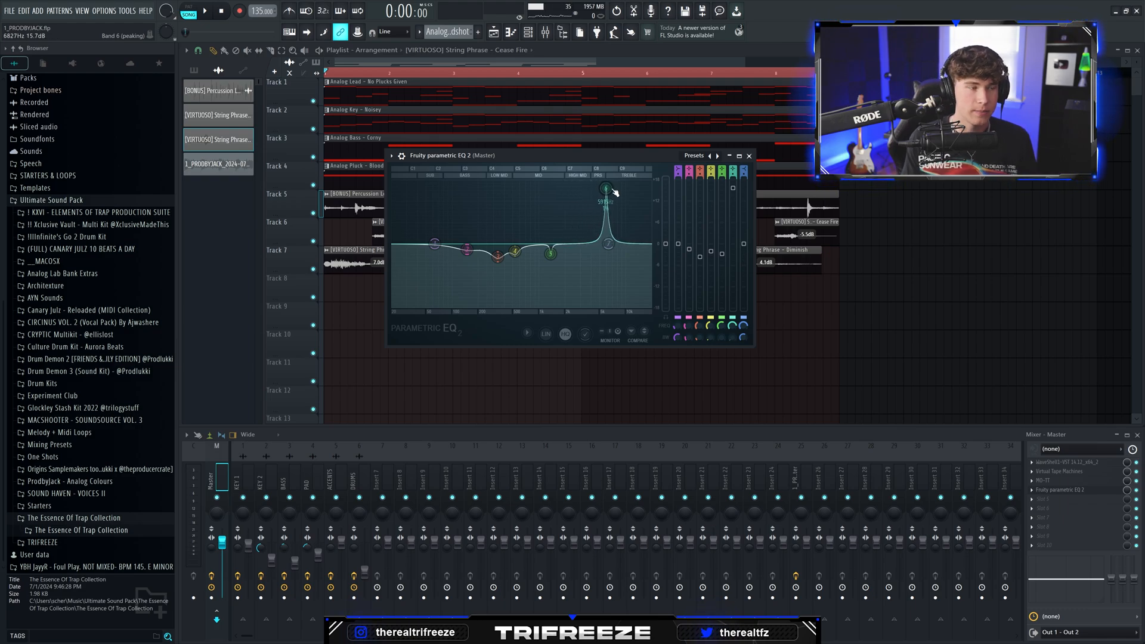
{"action": "left_click_drag", "start_coordinate": [605, 192], "coordinate": [568, 225]}
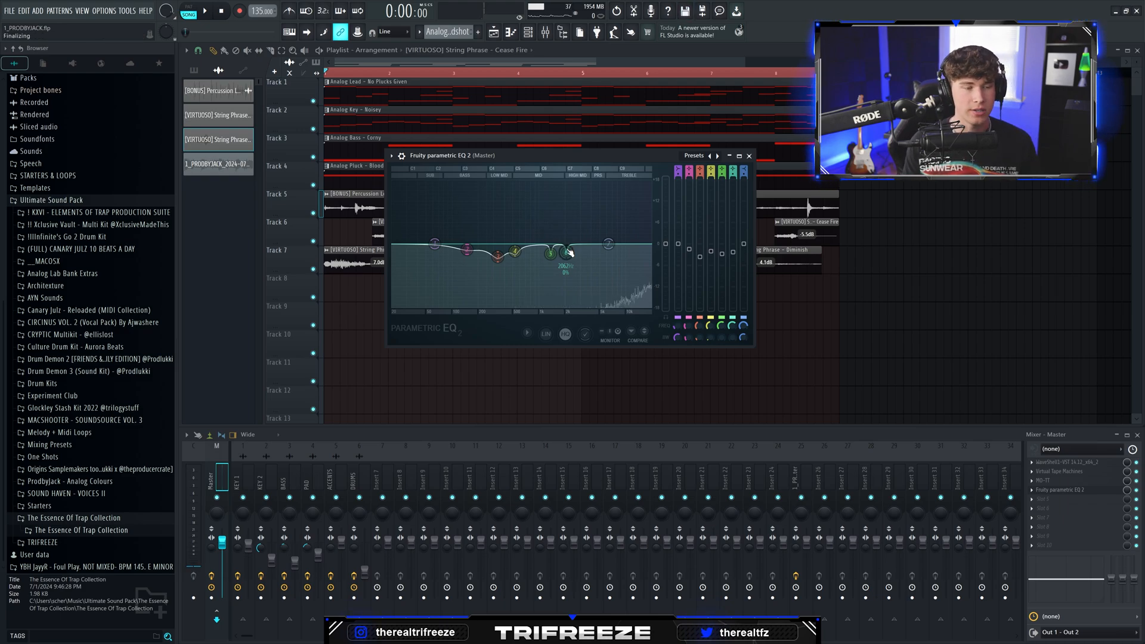
{"action": "left_click_drag", "start_coordinate": [568, 256], "coordinate": [569, 256]}
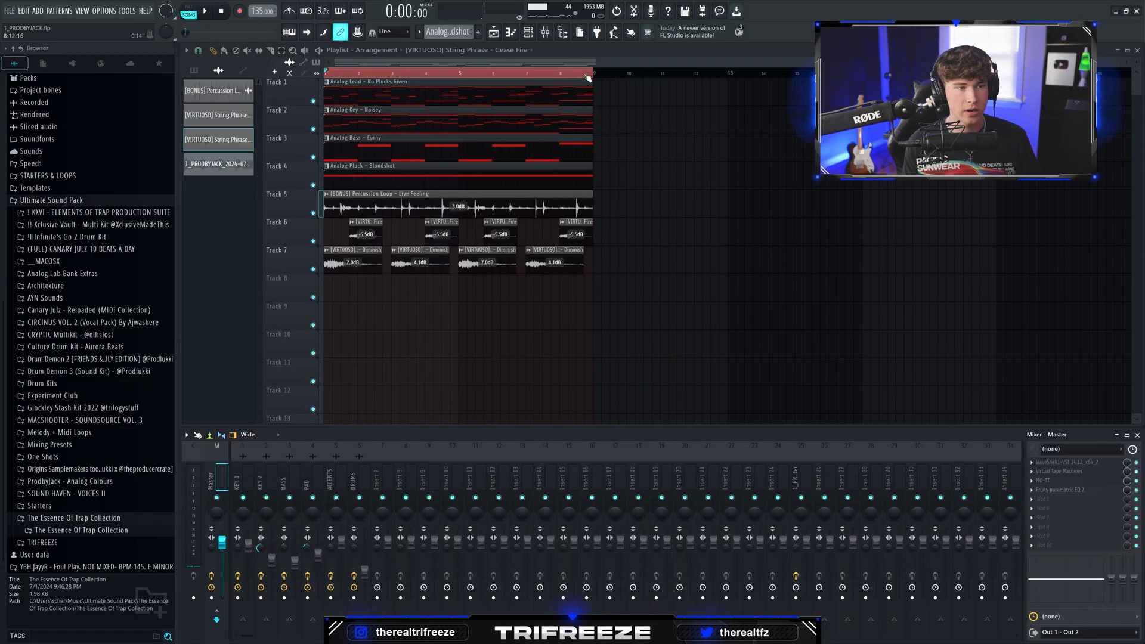
Step: Clear the playlist time selection and duplicate all eight-bar loop clips three times, extending the arrangement to bar 33
{"action": "right_click", "coordinate": [587, 75]}
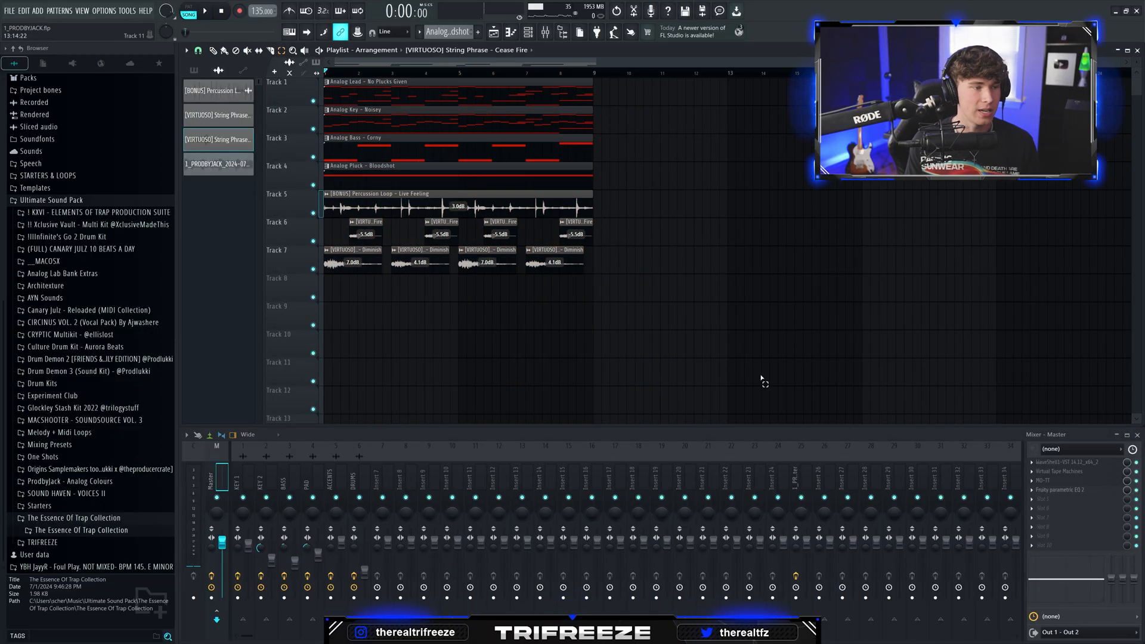
{"action": "left_click_drag", "start_coordinate": [737, 372], "coordinate": [334, 89]}
{"action": "key", "text": "ctrl+b"}
{"action": "key", "text": "ctrl+b"}
{"action": "key", "text": "ctrl+b"}
{"action": "scroll", "coordinate": [573, 333], "scroll_direction": "down", "scroll_amount": 3}
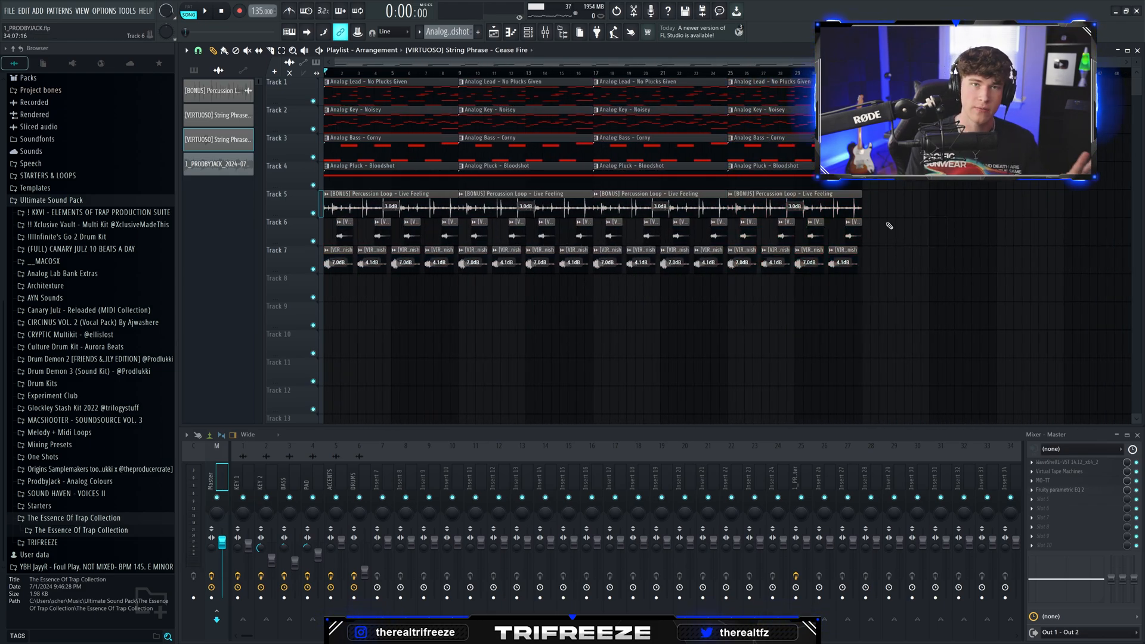
{"action": "left_click_drag", "start_coordinate": [463, 76], "coordinate": [325, 75]}
{"action": "right_click", "coordinate": [461, 76]}
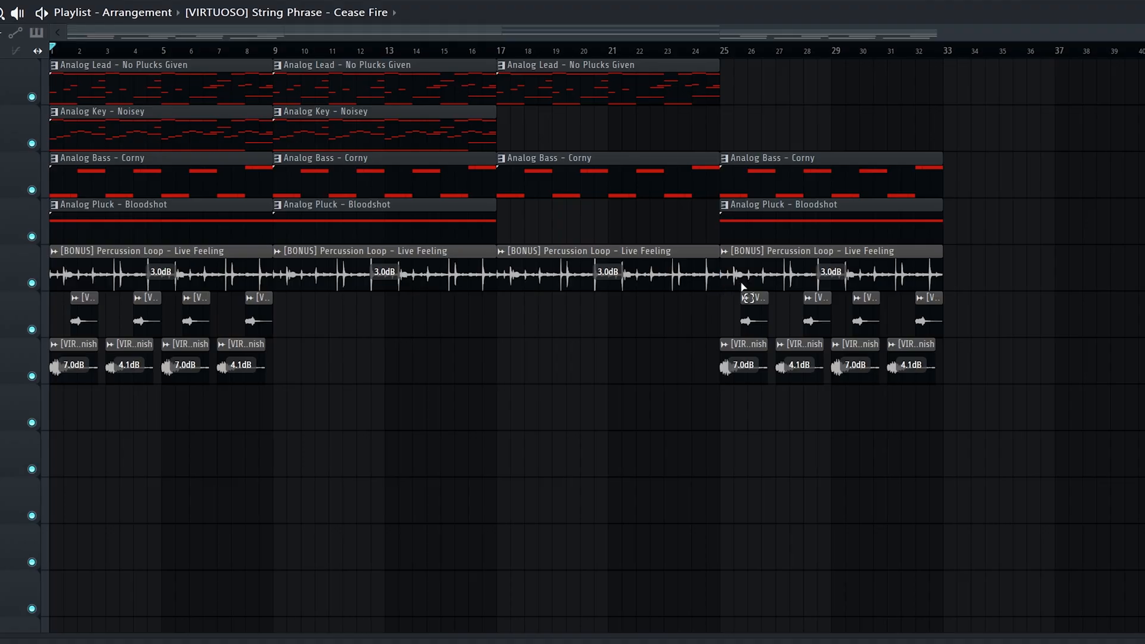
Step: Duplicate the whole arrangement from bar 33 to 65, delete the second half's Analog Bass clips, and mark each half as a time selection
{"action": "key", "text": "space"}
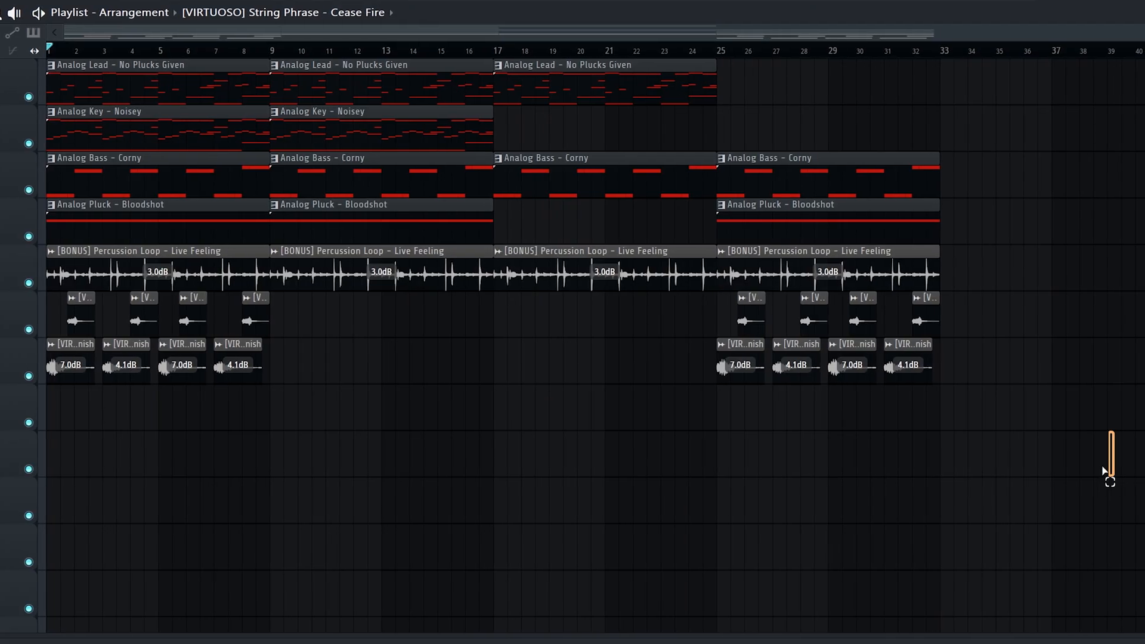
{"action": "left_click_drag", "start_coordinate": [1104, 472], "coordinate": [48, 63]}
{"action": "key", "text": "ctrl+b"}
{"action": "scroll", "coordinate": [506, 514], "scroll_direction": "down", "scroll_amount": 3}
{"action": "left_click", "coordinate": [507, 514], "text": "ctrl"}
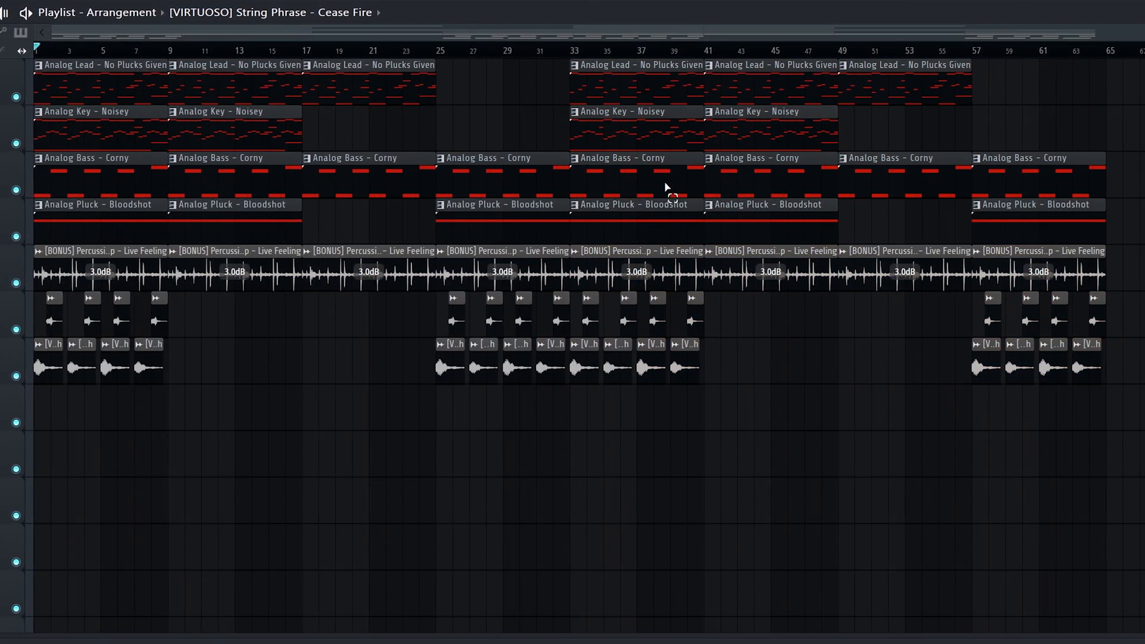
{"action": "left_click_drag", "start_coordinate": [659, 184], "coordinate": [1116, 198]}
{"action": "key", "text": "Delete"}
{"action": "left_click_drag", "start_coordinate": [573, 52], "coordinate": [36, 53]}
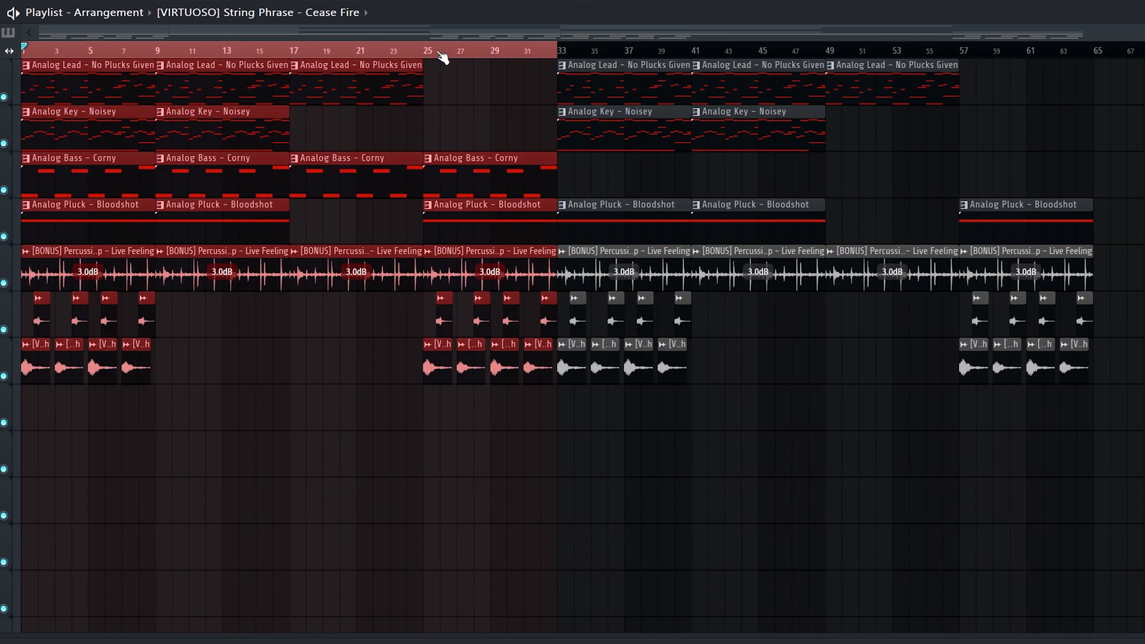
{"action": "left_click_drag", "start_coordinate": [439, 52], "coordinate": [1093, 64]}
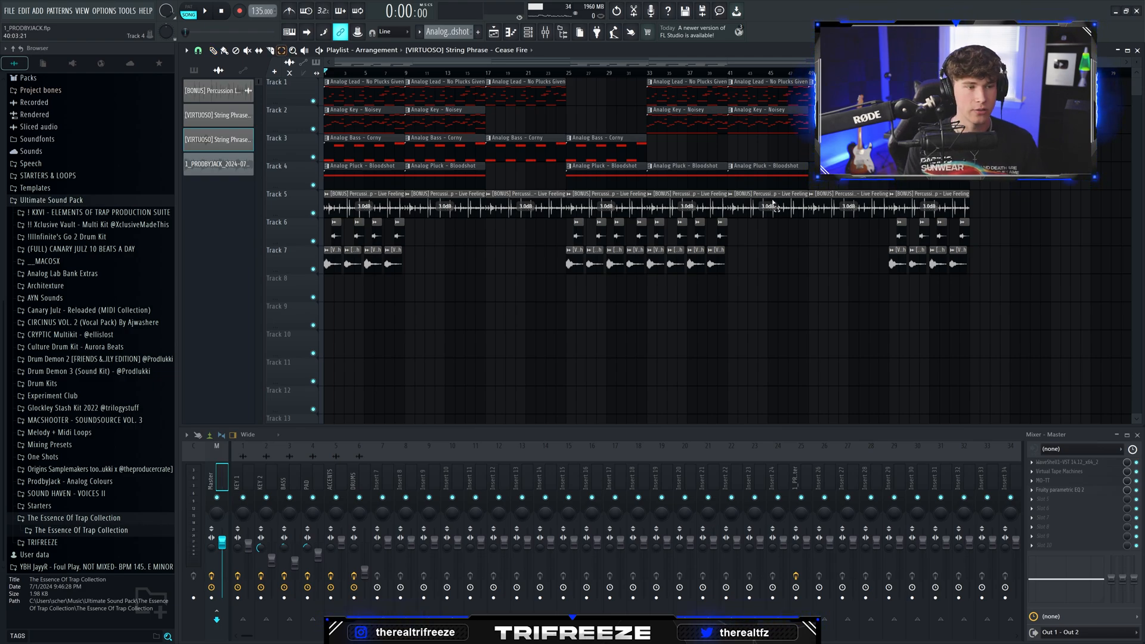
Step: Delete every clip copy after bar 9, and select the original loop's Analog Key and string phrase clips in turn
{"action": "left_click_drag", "start_coordinate": [1040, 346], "coordinate": [419, 93]}
{"action": "key", "text": "Delete"}
{"action": "left_click_drag", "start_coordinate": [607, 93], "coordinate": [579, 101]}
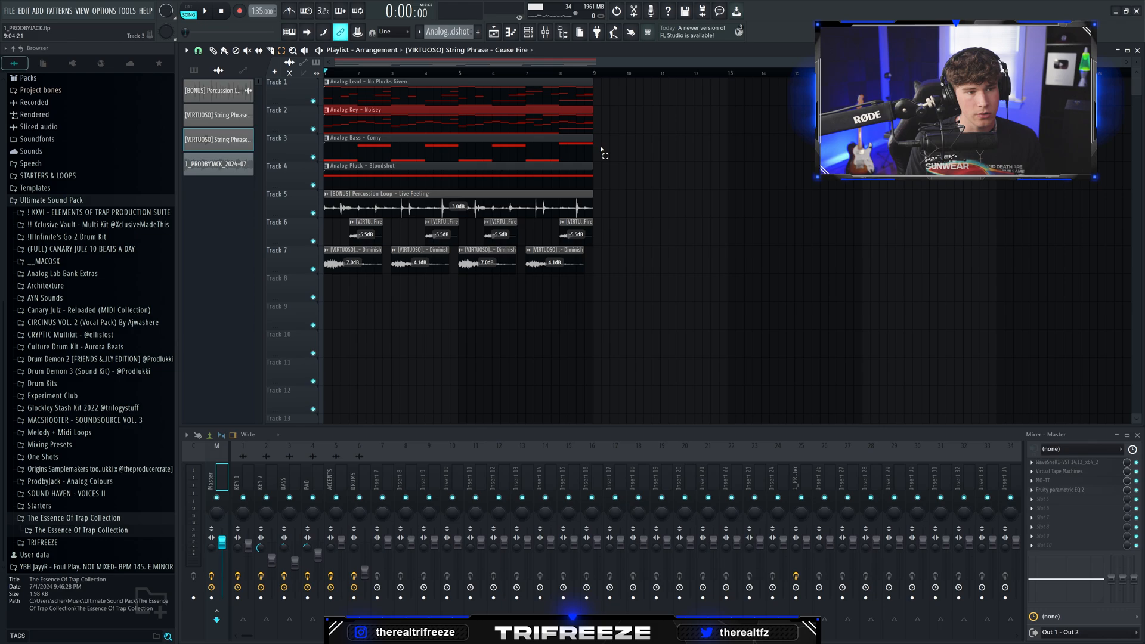
{"action": "left_click_drag", "start_coordinate": [471, 248], "coordinate": [325, 271]}
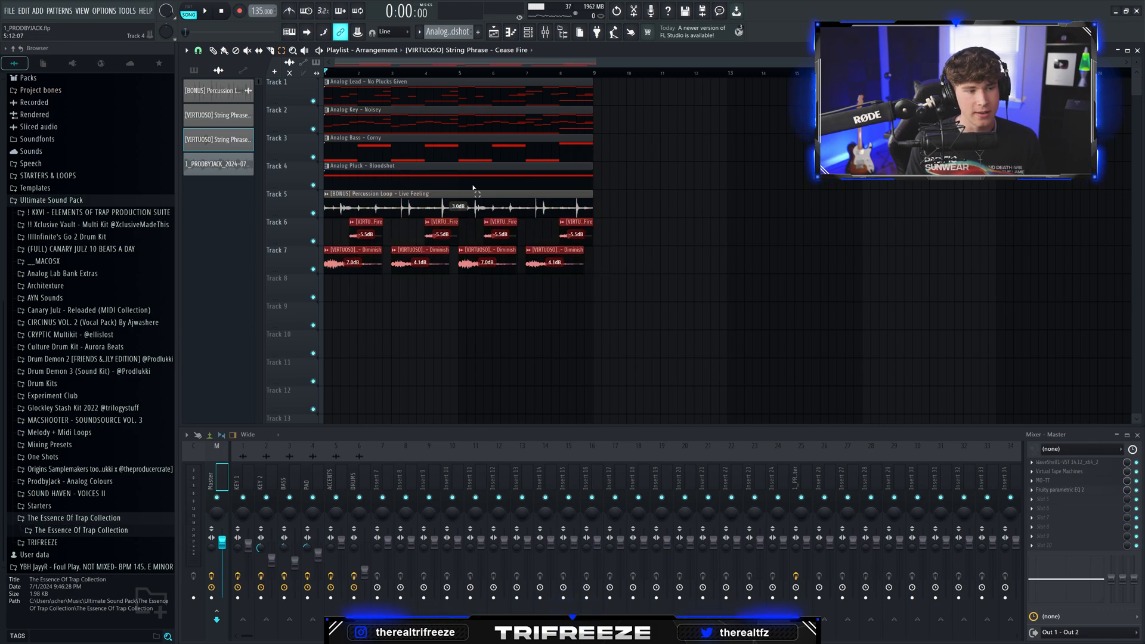
{"action": "left_click_drag", "start_coordinate": [620, 218], "coordinate": [528, 243]}
Step: Duplicate all clips of the eight-bar loop six times up to bar 57, and delete the Analog Lead copies after bar 17
{"action": "left_click_drag", "start_coordinate": [310, 261], "coordinate": [311, 263]}
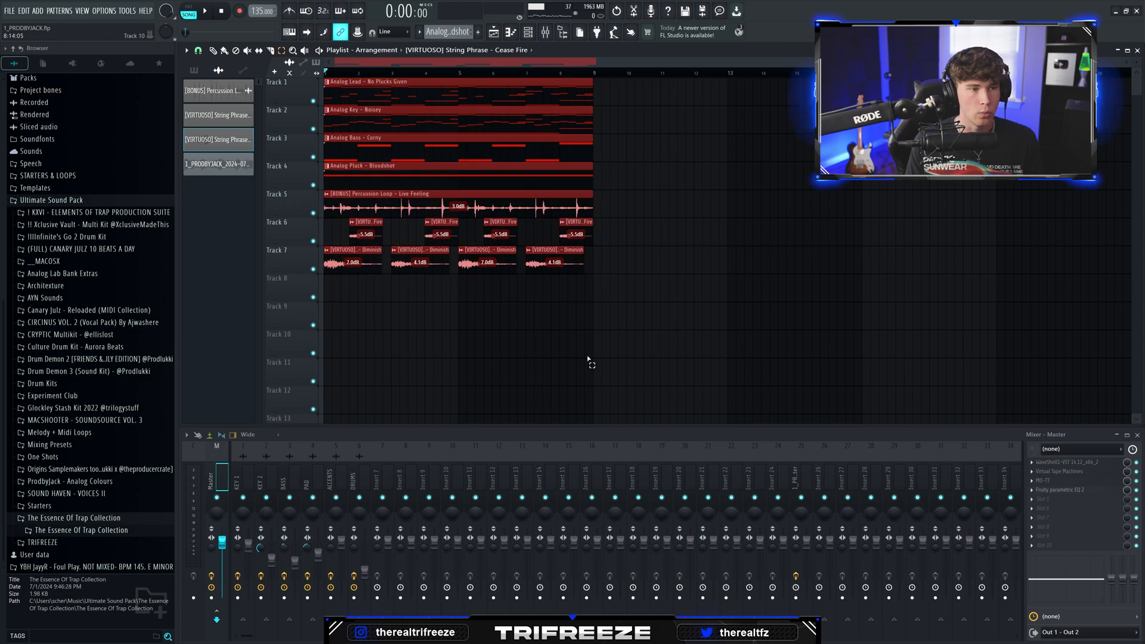
{"action": "key", "text": "ctrl+b"}
{"action": "key", "text": "ctrl+b"}
{"action": "key", "text": "ctrl+b"}
{"action": "key", "text": "ctrl+b"}
{"action": "key", "text": "ctrl+b"}
{"action": "key", "text": "ctrl+b"}
{"action": "key", "text": "Delete"}
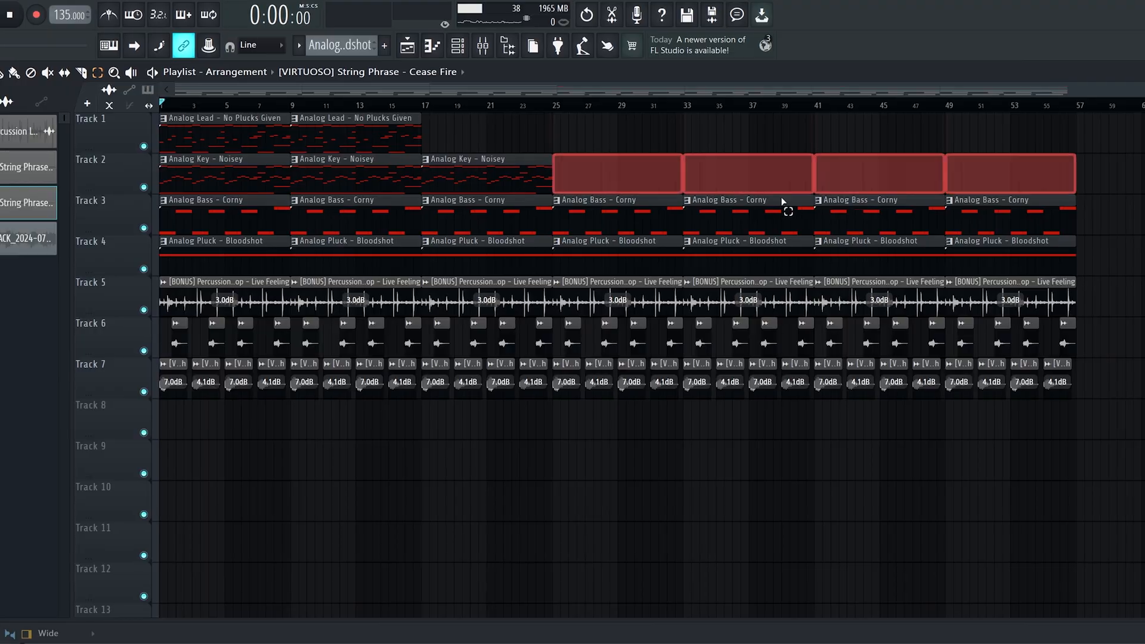
Step: Delete the surplus Key, Bass, Pluck, Percussion and String copies so each element plays alone in its own eight-bar section
{"action": "left_click_drag", "start_coordinate": [782, 206], "coordinate": [1002, 222]}
{"action": "key", "text": "Delete"}
{"action": "left_click_drag", "start_coordinate": [889, 257], "coordinate": [1109, 269]}
{"action": "key", "text": "Delete"}
{"action": "right_click", "coordinate": [1014, 302]}
{"action": "left_click_drag", "start_coordinate": [928, 382], "coordinate": [801, 342]}
{"action": "key", "text": "Delete"}
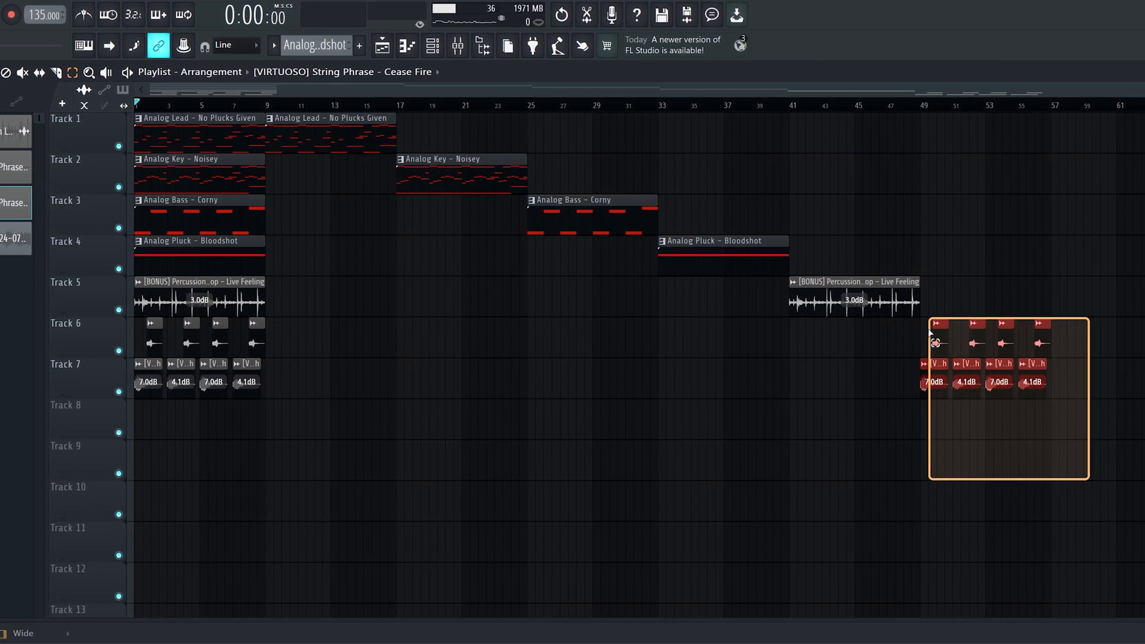
Step: Shift the isolated clips to leave two-bar gaps before the Analog Lead and Analog Key, and select the clips from Analog Bass onward
{"action": "left_click", "coordinate": [800, 285]}
{"action": "left_click", "coordinate": [587, 226]}
{"action": "left_click", "coordinate": [460, 179]}
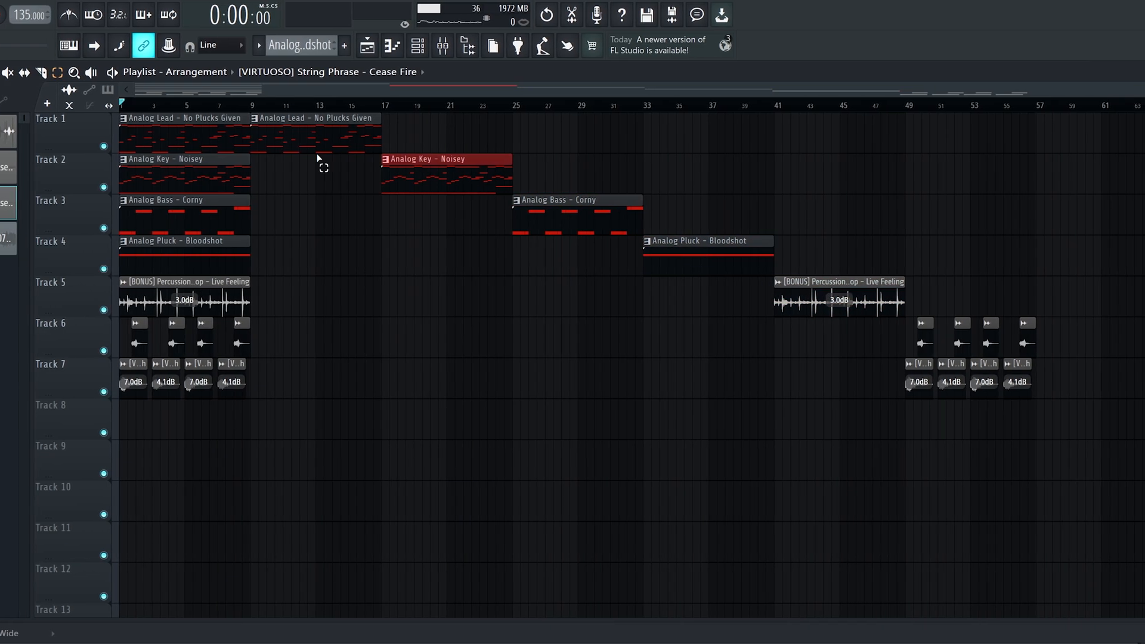
{"action": "left_click", "coordinate": [281, 141], "text": "ctrl"}
{"action": "left_click_drag", "start_coordinate": [281, 140], "coordinate": [1044, 391]}
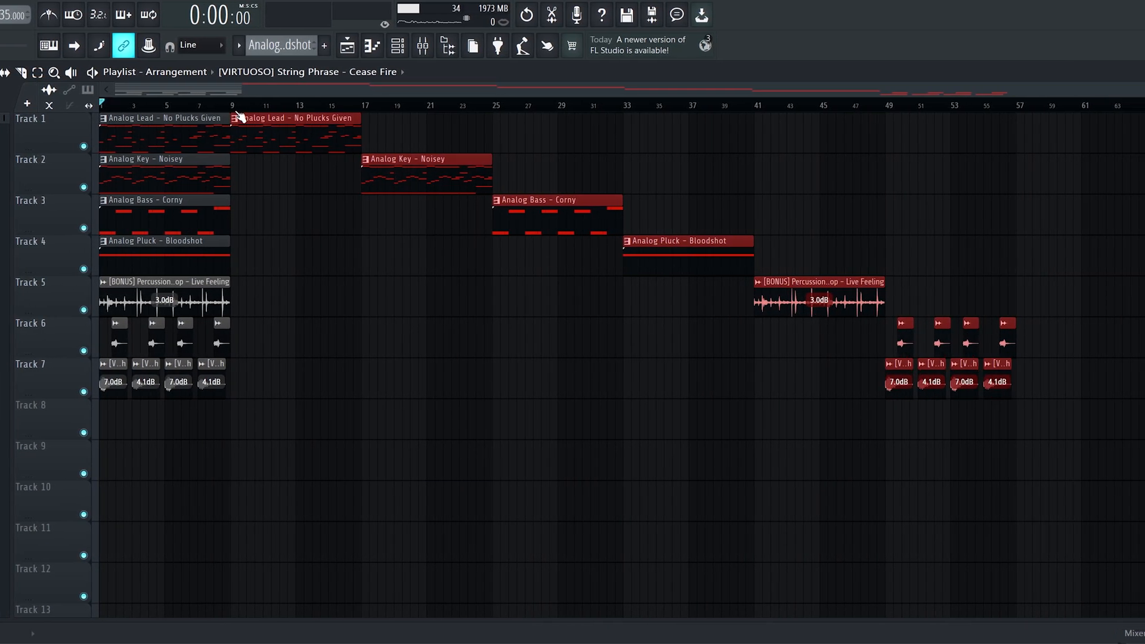
{"action": "left_click_drag", "start_coordinate": [276, 123], "coordinate": [308, 123]}
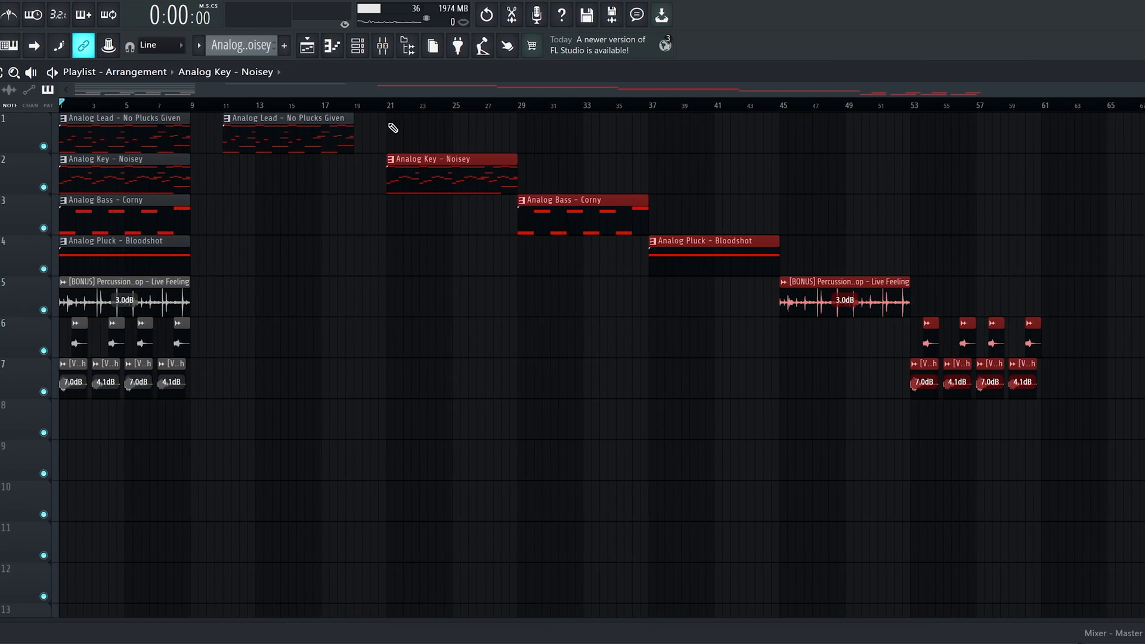
{"action": "left_click_drag", "start_coordinate": [484, 210], "coordinate": [1082, 415]}
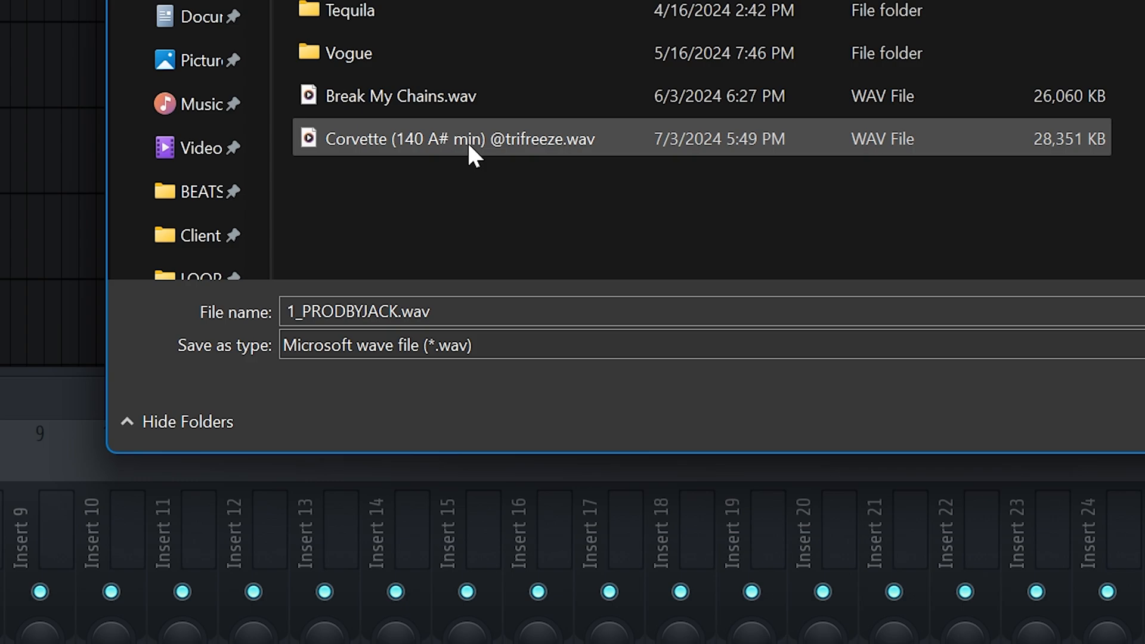
{"action": "left_click", "coordinate": [467, 141]}
{"action": "double_click", "coordinate": [356, 312]}
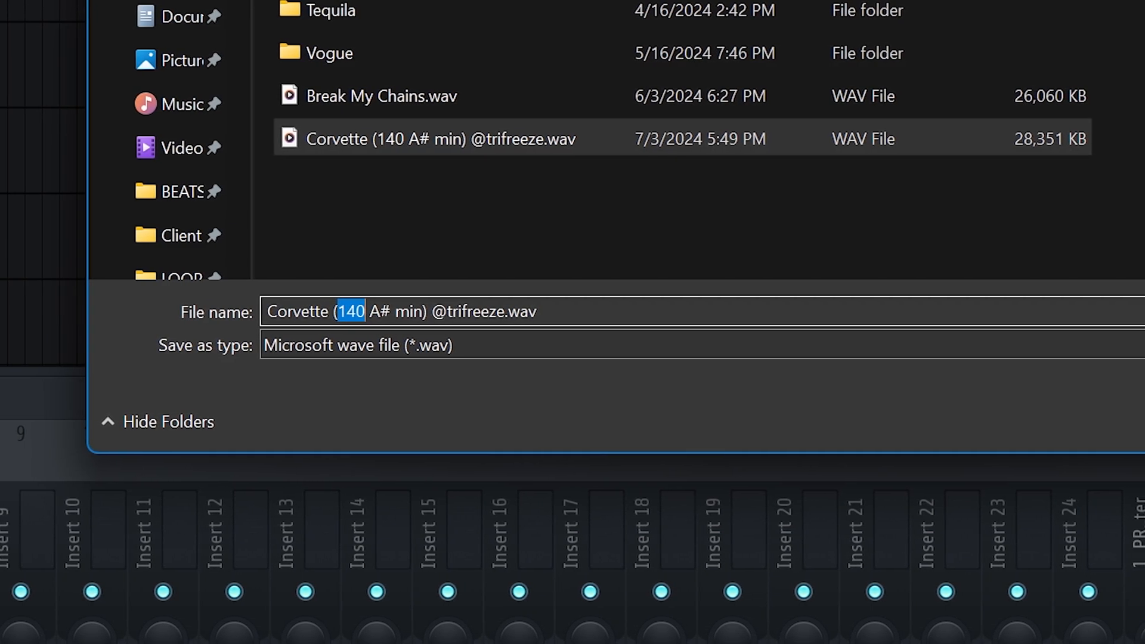
{"action": "left_click_drag", "start_coordinate": [355, 312], "coordinate": [413, 312]}
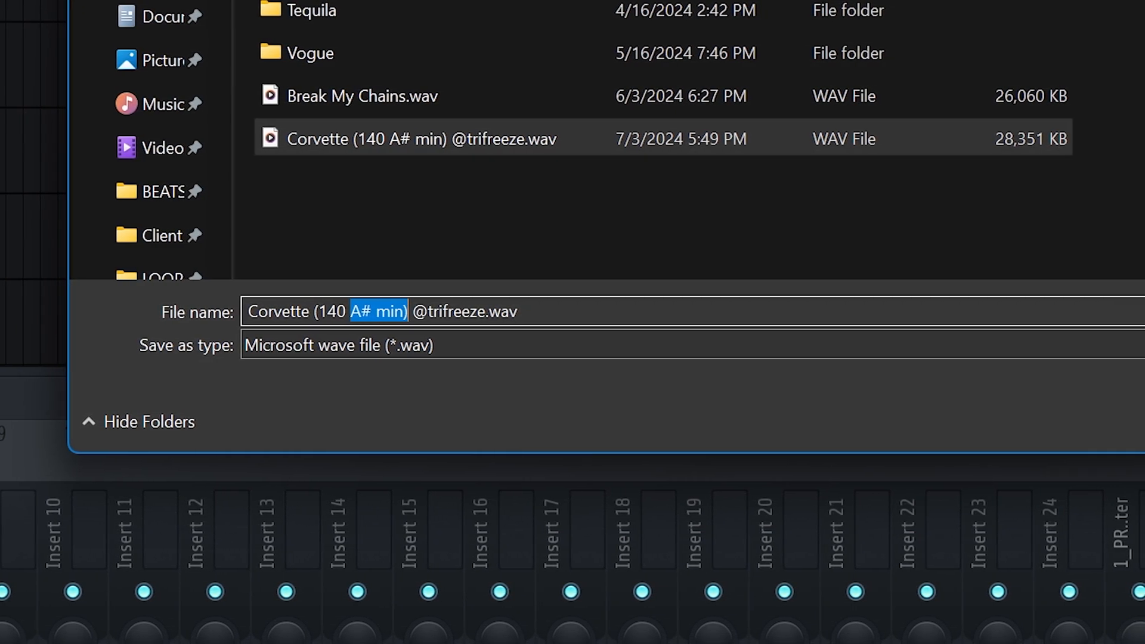